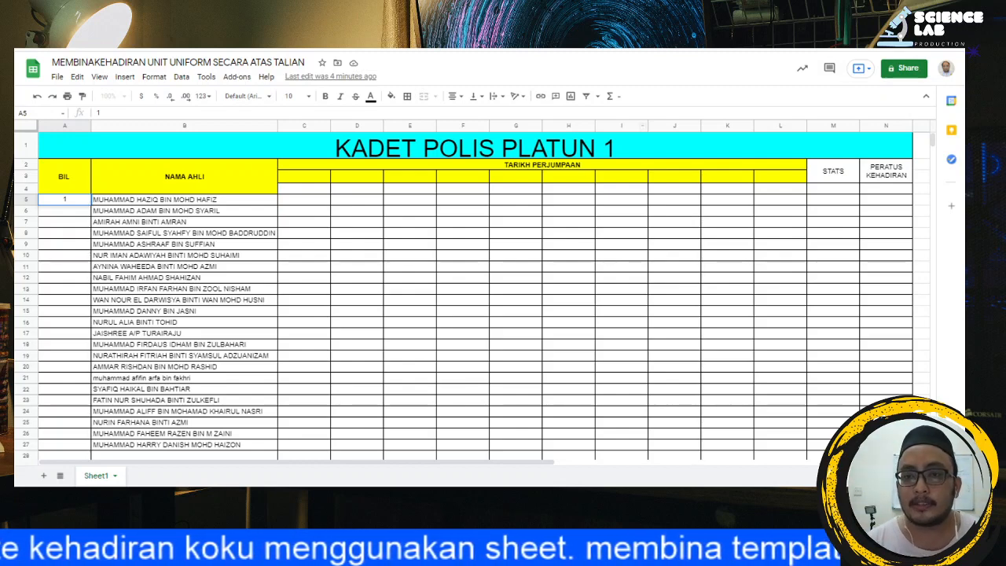
click(840, 177)
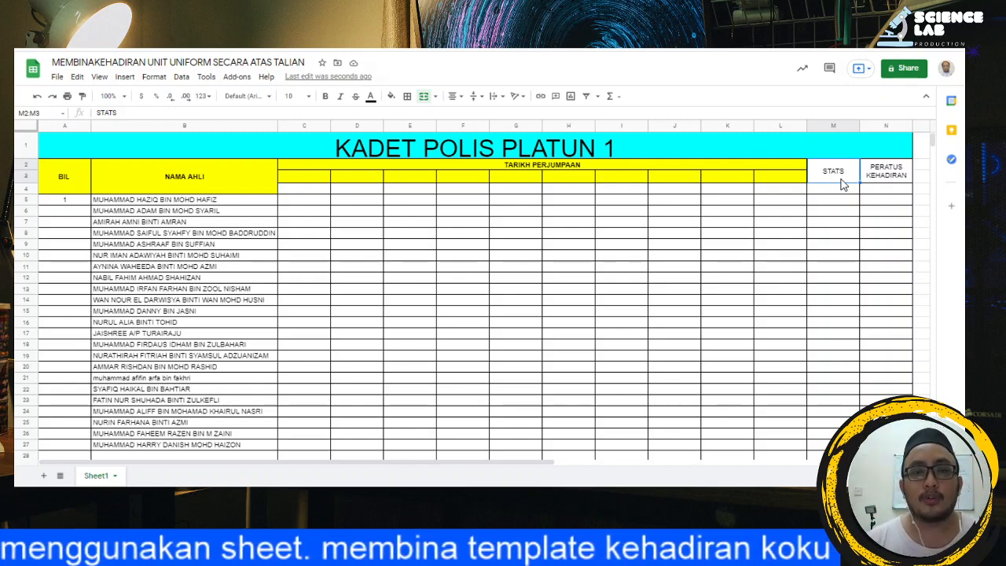
click(902, 182)
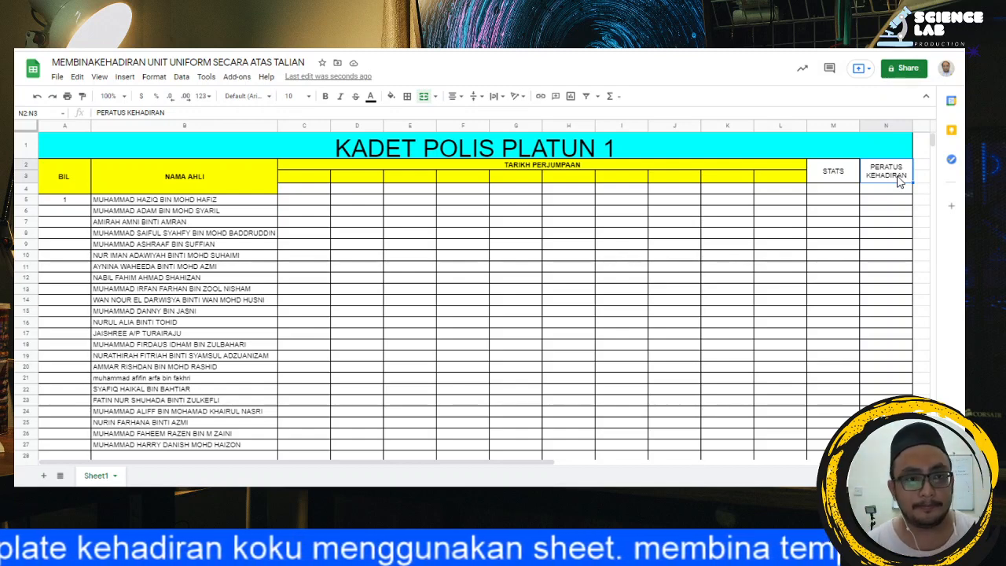
Step: Try to number the members by filling the 1 in A5 down to A9, and undo the fill
click(75, 203)
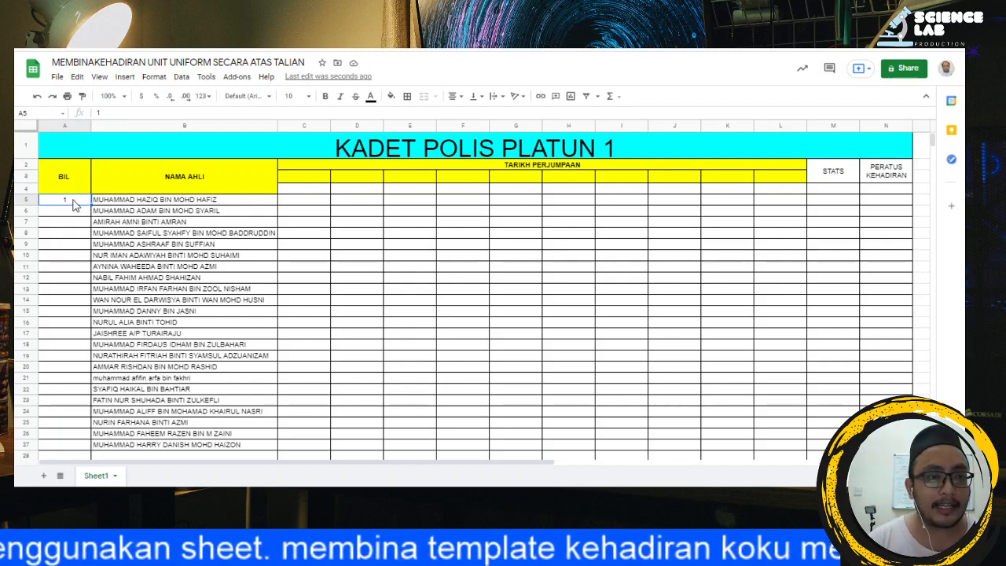
drag(90, 205, 85, 248)
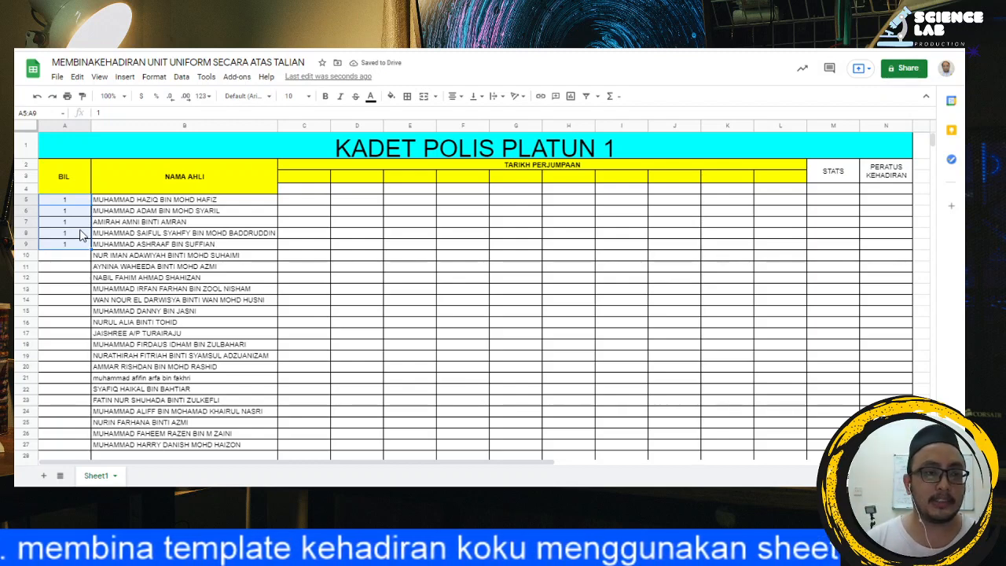
key(ctrl+z)
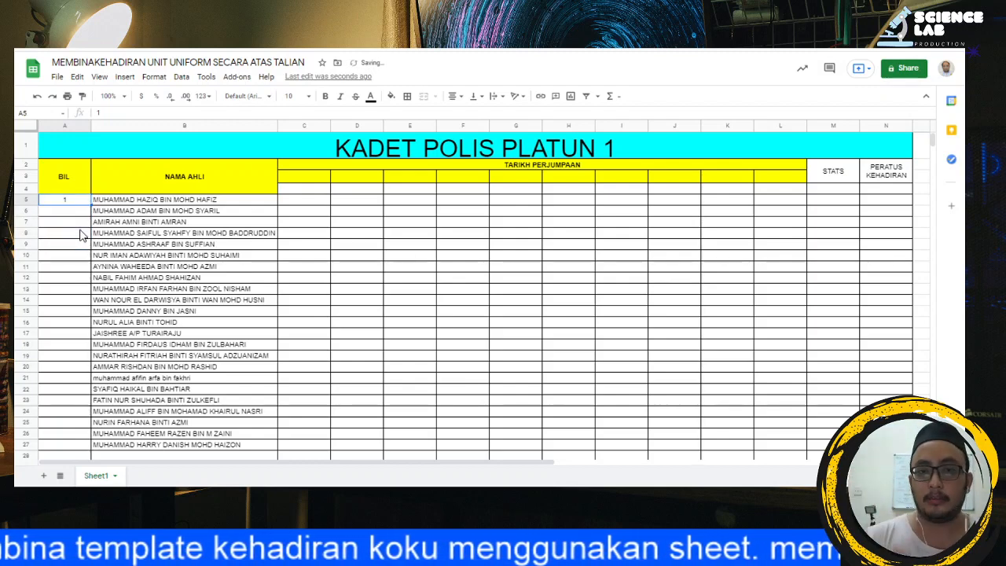
Step: Replace the number in A5 with =ARRAYFORMULA(ROW(YY1:YY40)) to number the BIL column from 1 to 40
key(Delete)
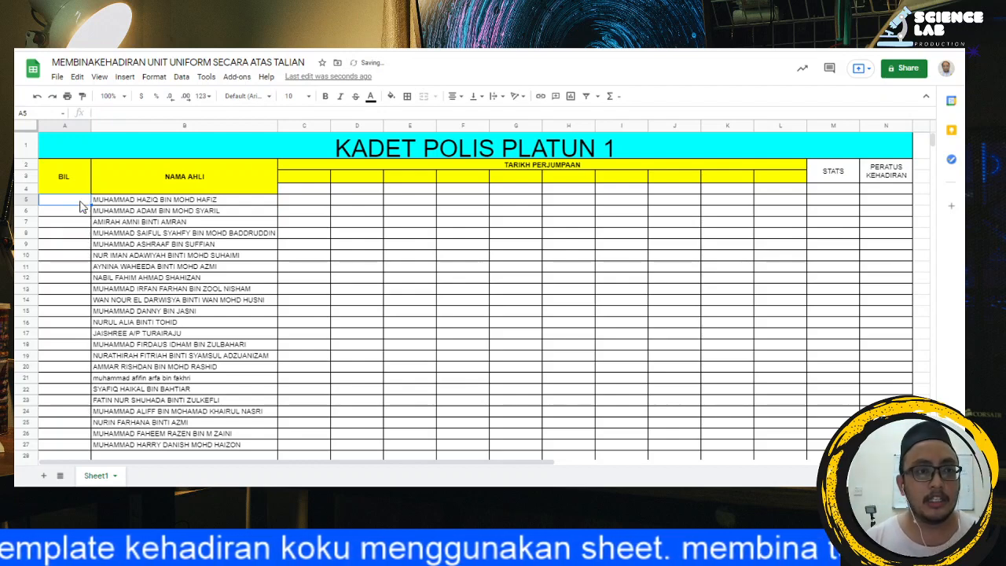
click(130, 115)
text(=ARRAYFORMULA(ROW(YY1:YY40)))
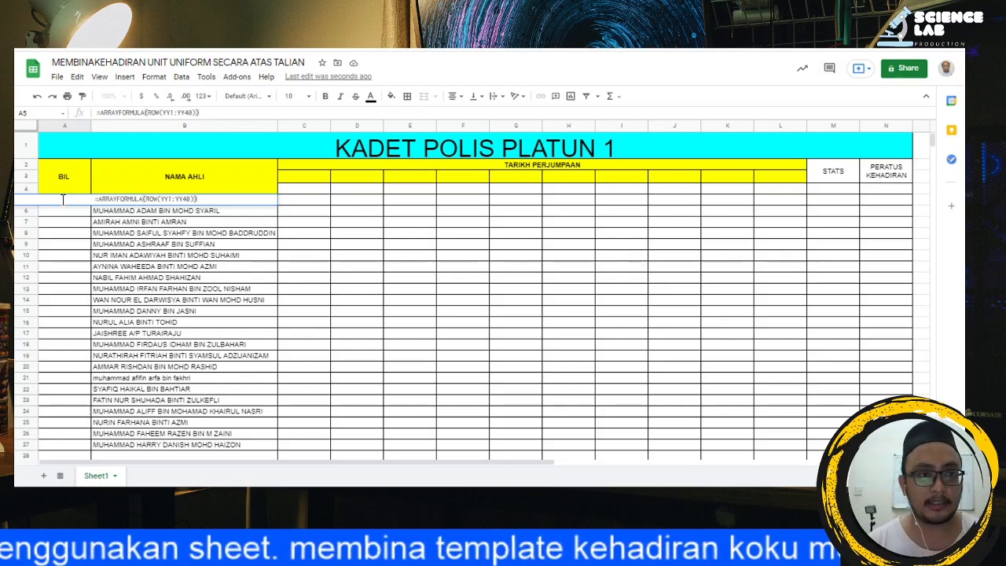
key(Return)
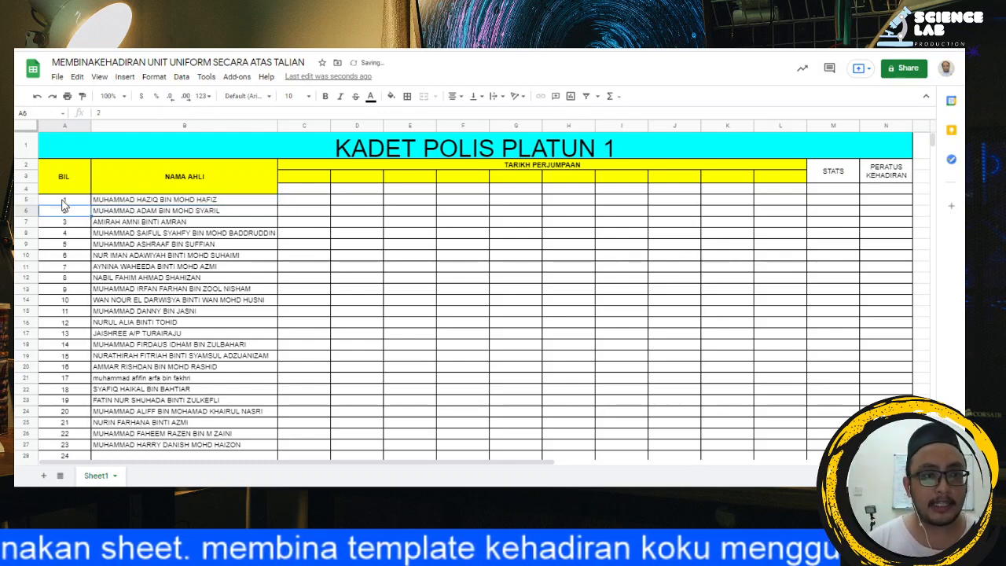
scroll(67, 236, down, 6)
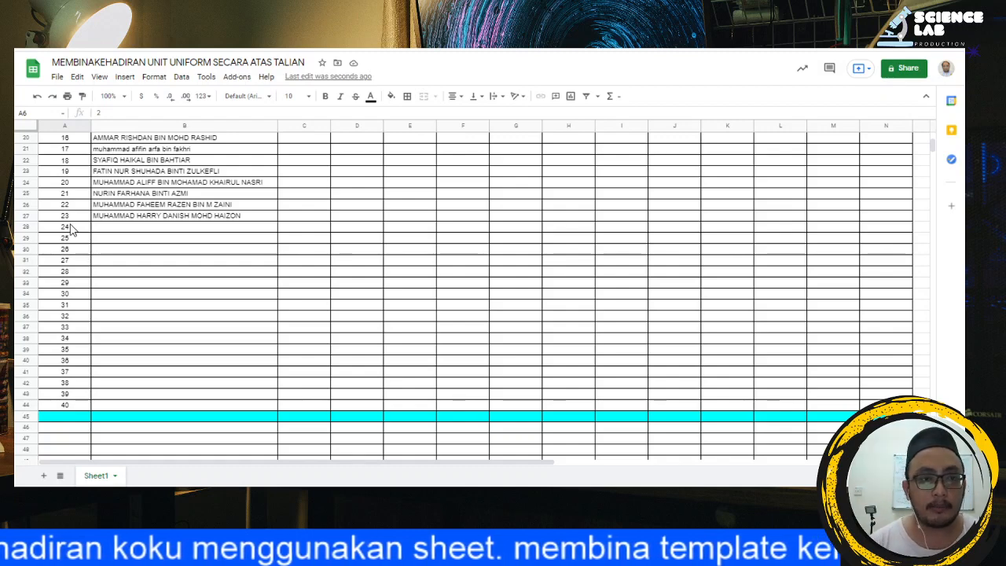
scroll(233, 266, up, 6)
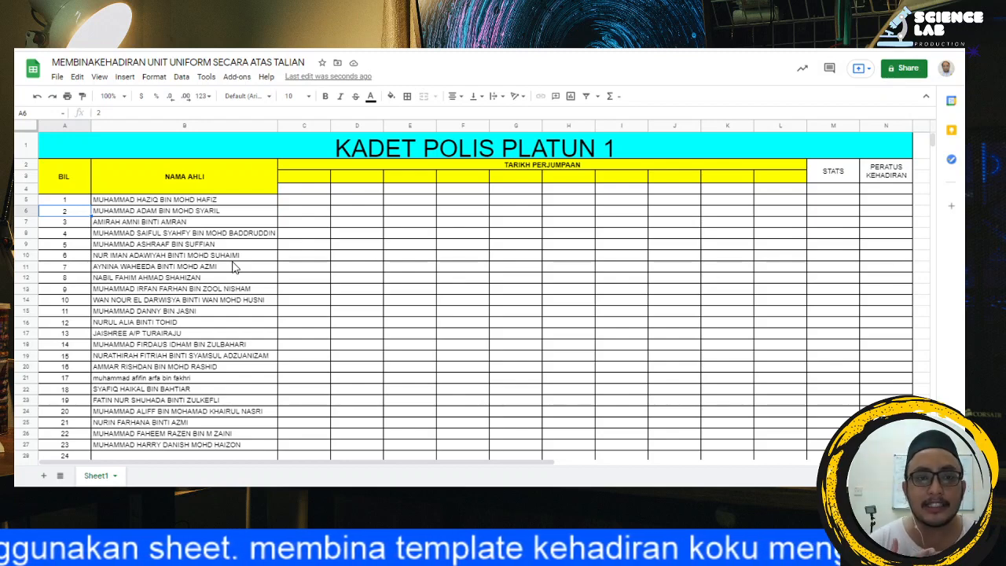
Step: Try marking attendance with "/" in cells C5 and D5, and clear both marks
click(312, 196)
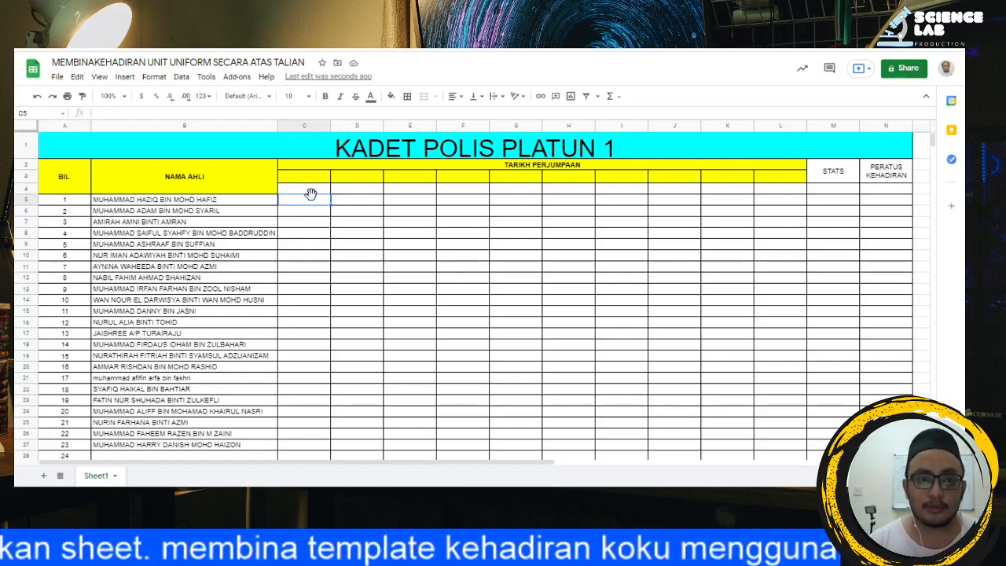
text(/)
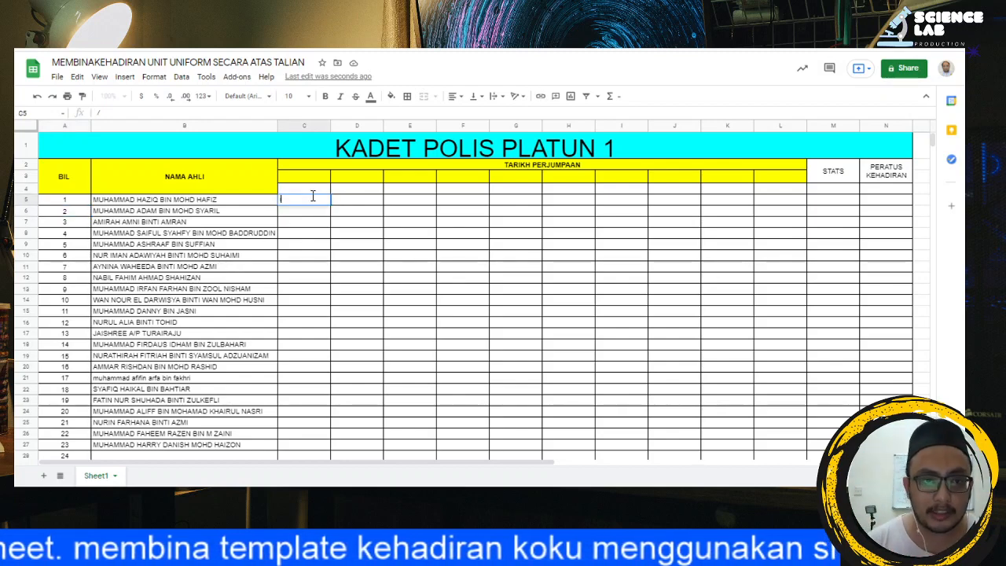
click(353, 192)
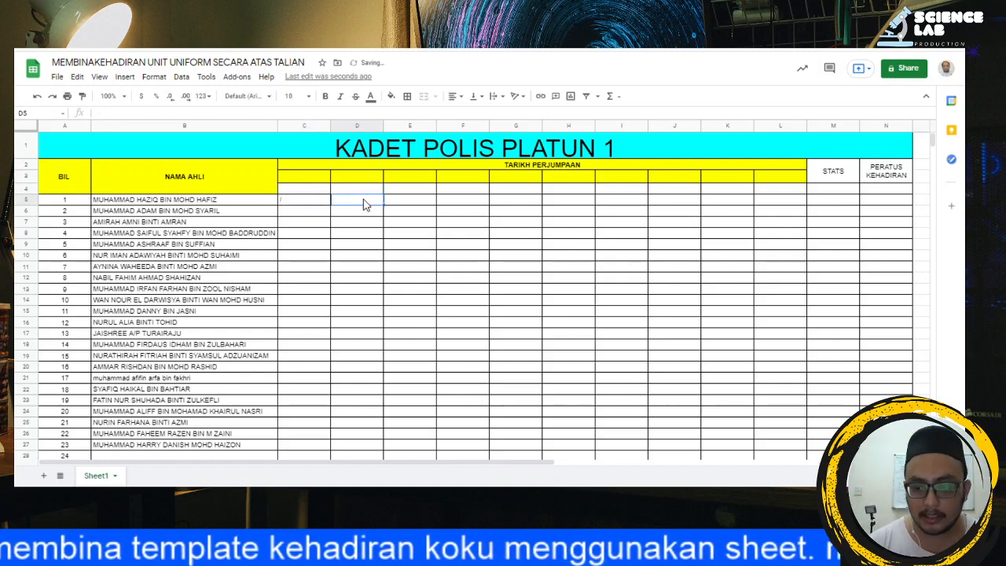
click(359, 198)
text(/)
click(375, 255)
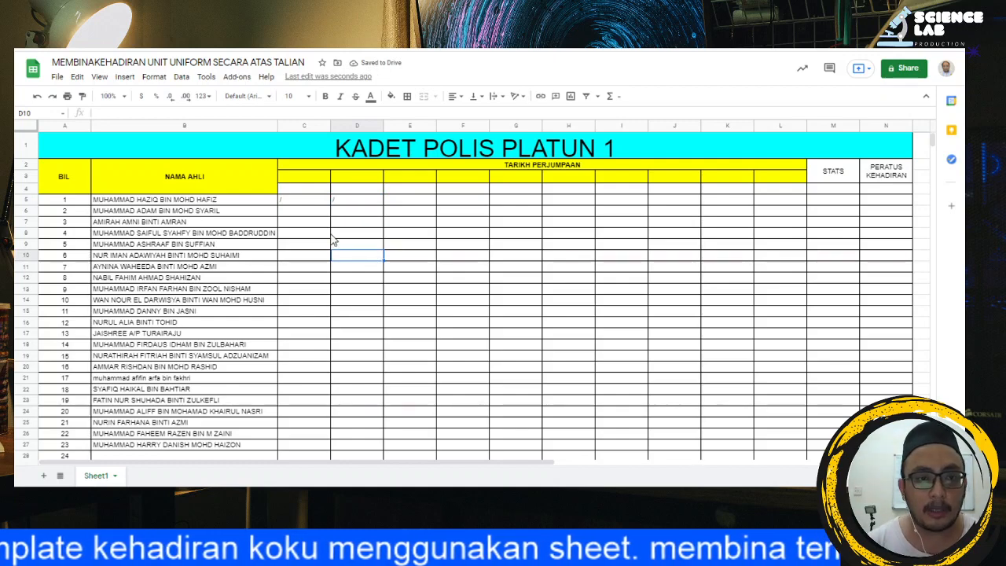
drag(299, 202, 340, 207)
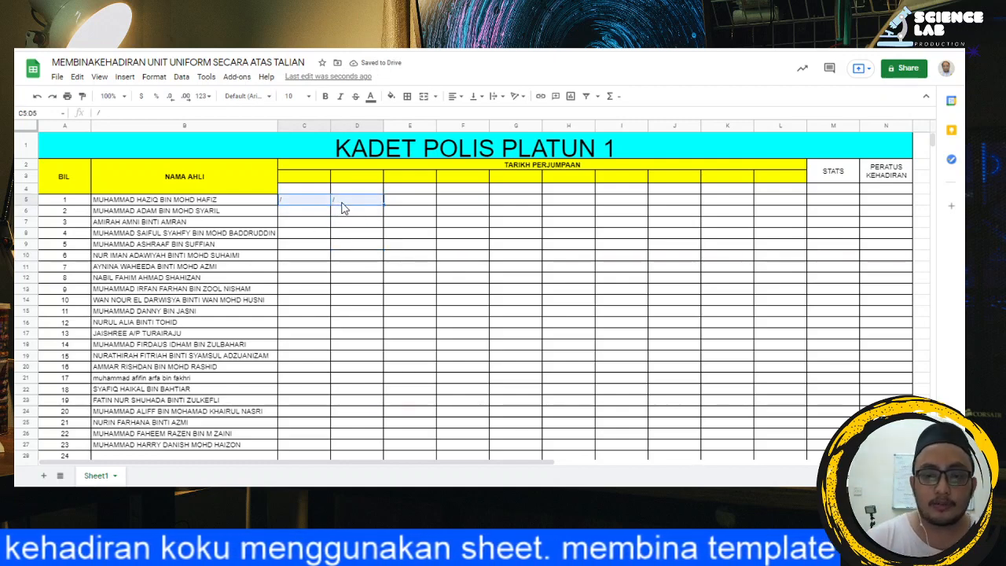
key(Delete)
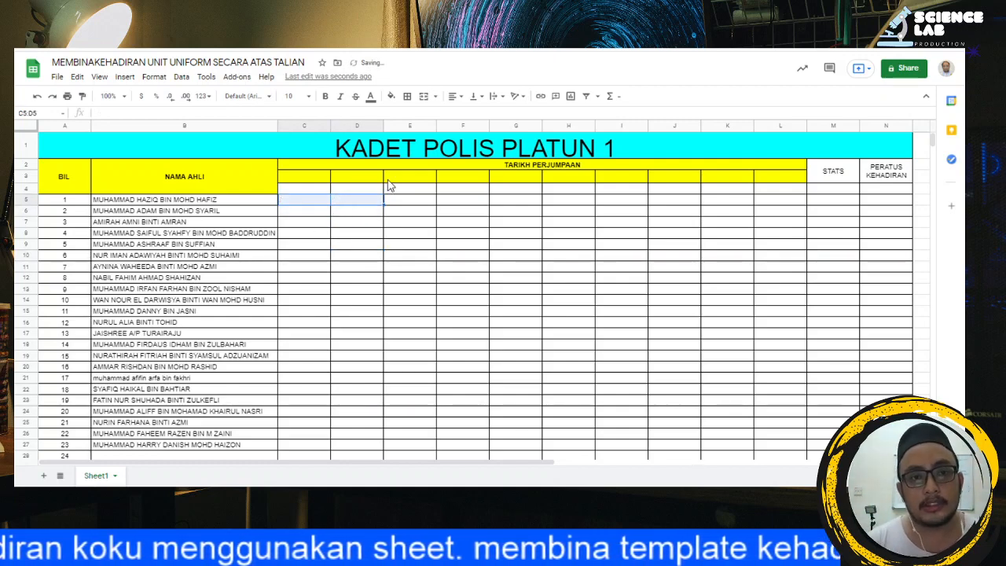
click(389, 221)
Step: Add checkboxes to the attendance cells C5:L44 using data validation with the Checkbox criterion
click(296, 201)
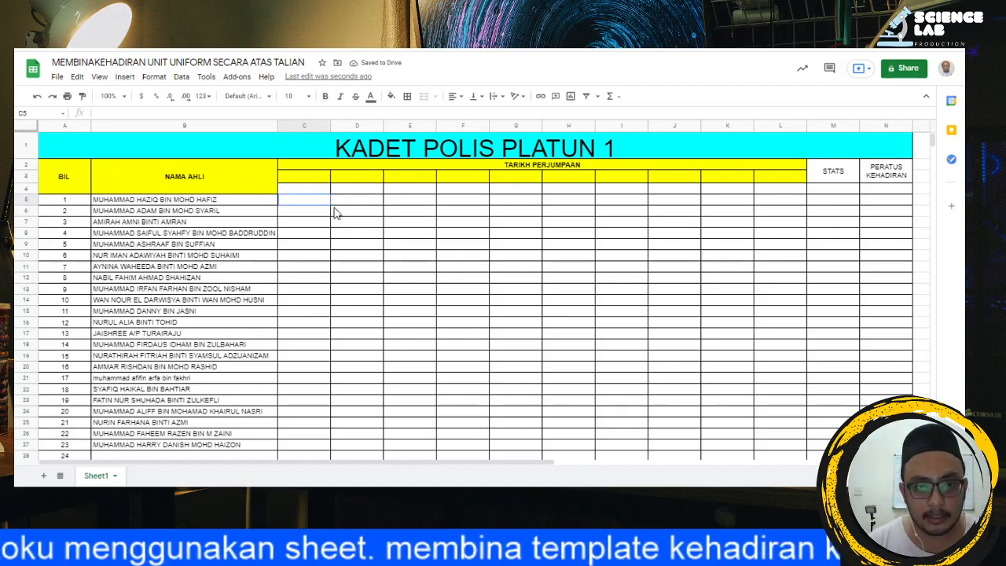
drag(334, 212, 774, 230)
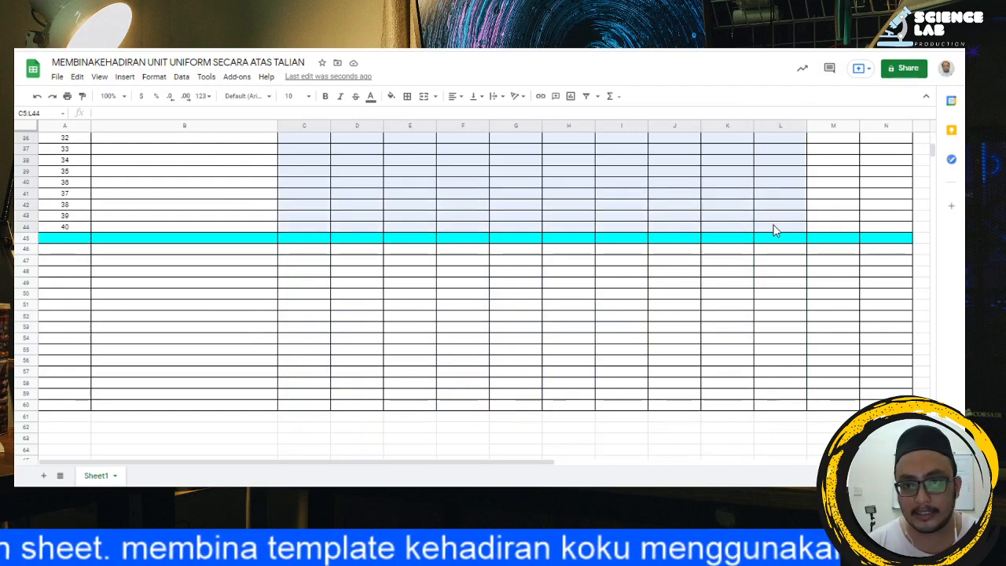
scroll(564, 218, up, 10)
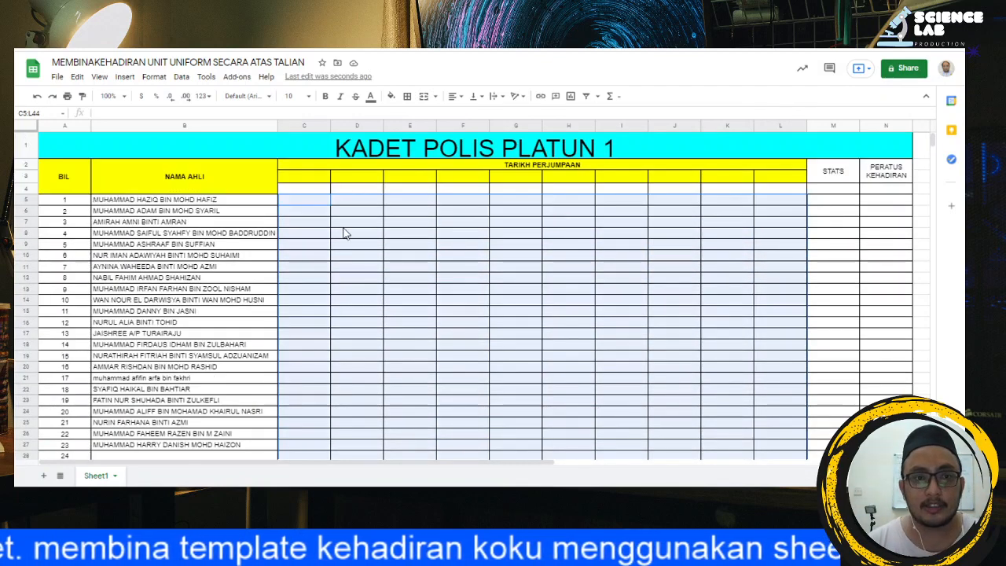
click(192, 79)
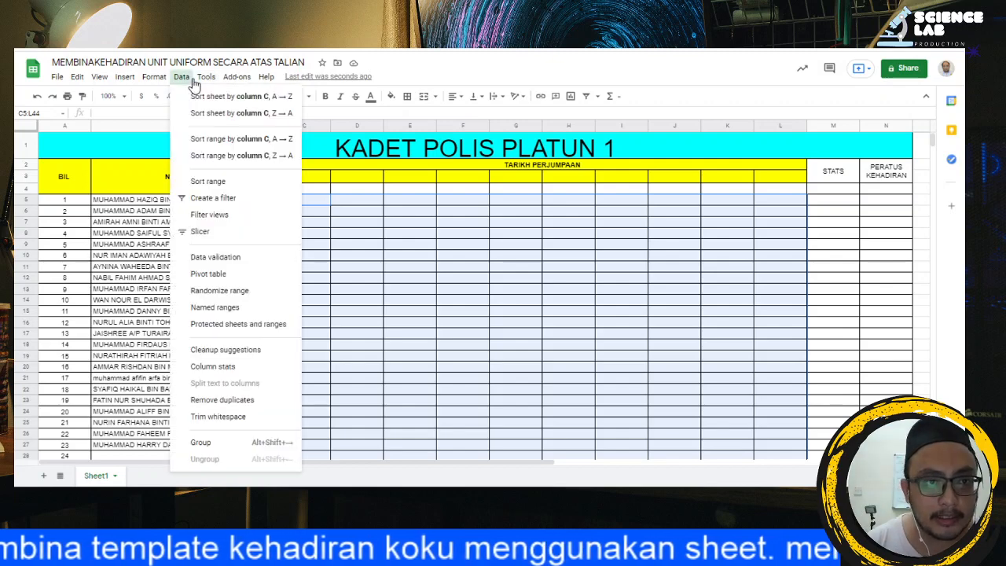
click(253, 265)
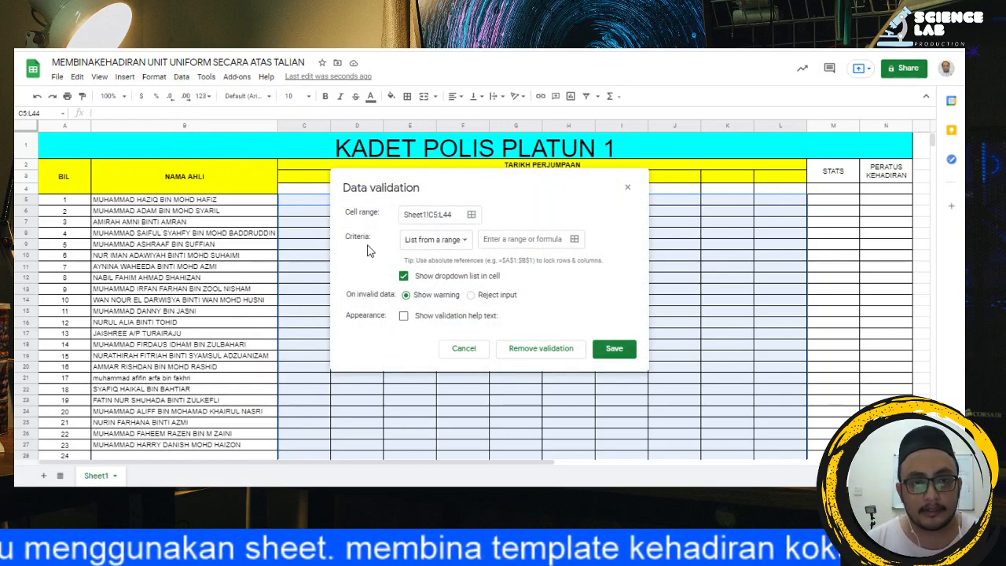
click(439, 244)
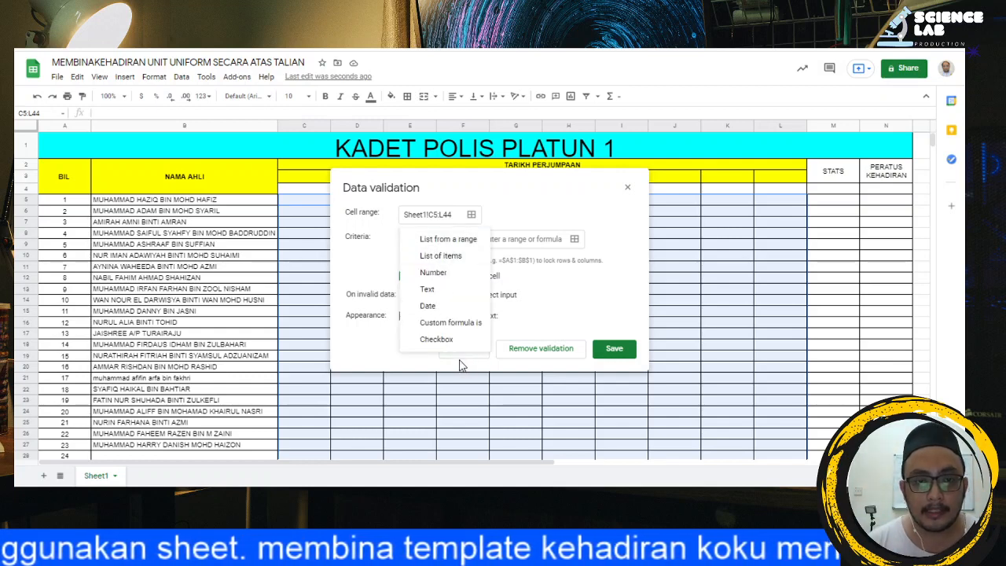
click(438, 339)
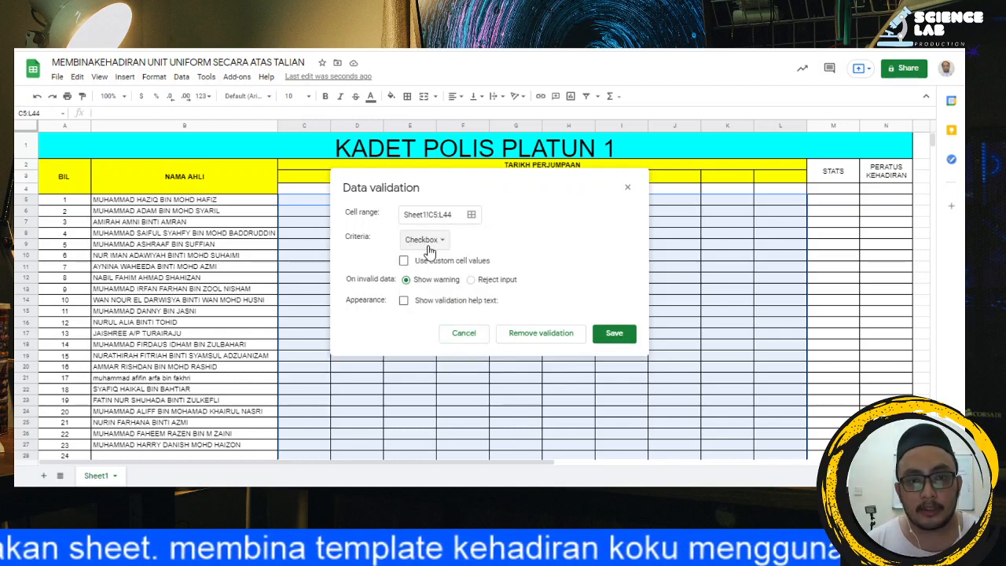
click(625, 334)
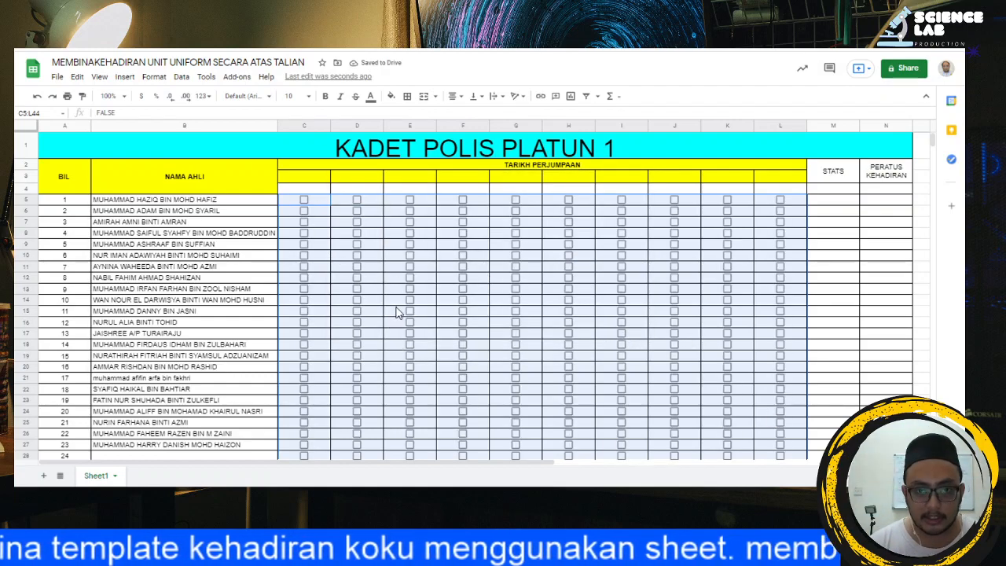
scroll(397, 312, down, 2)
scroll(397, 312, up, 2)
Step: Test the attendance checkboxes in C5 to C8 by ticking them and unticking them again
click(305, 223)
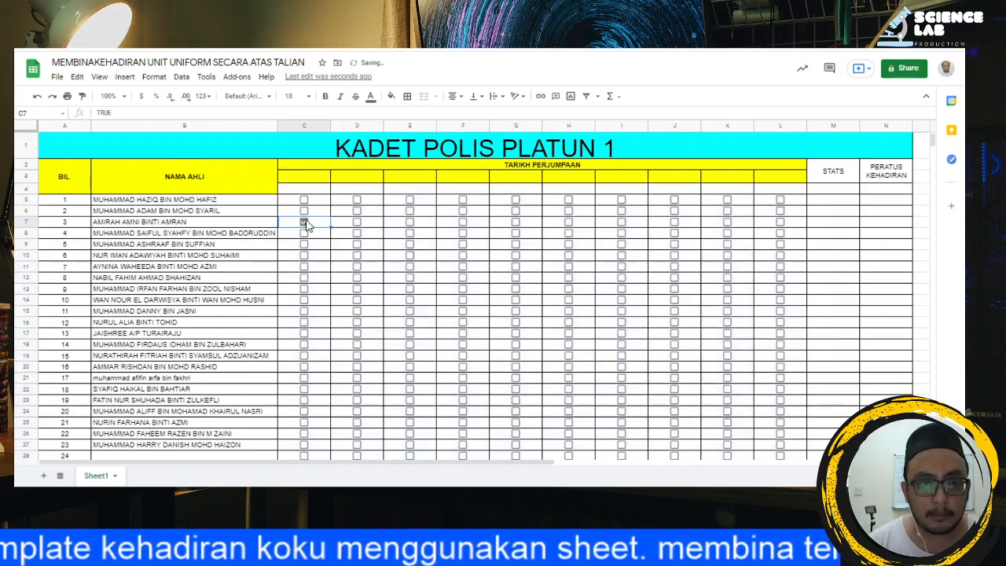
click(305, 210)
click(305, 235)
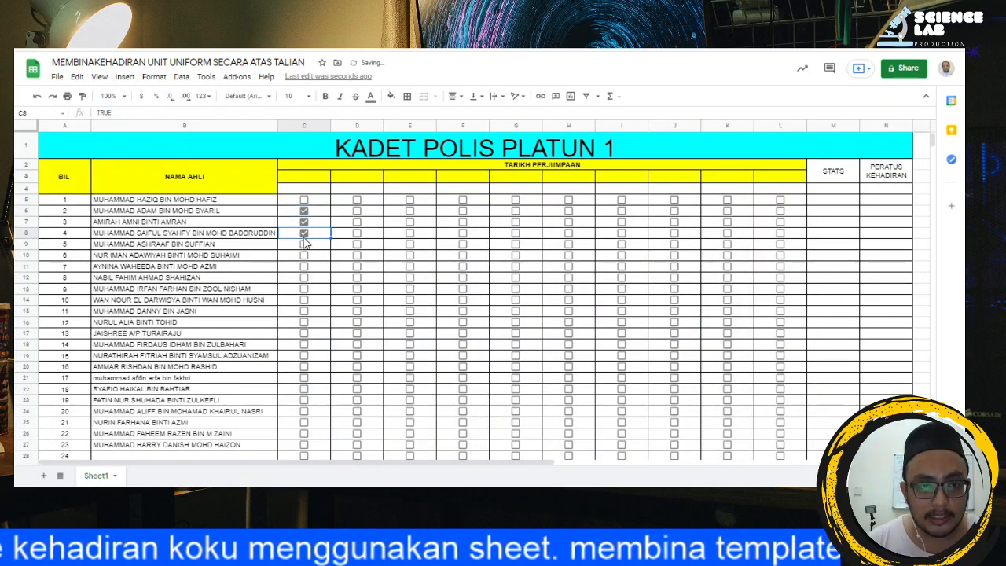
click(304, 210)
click(304, 221)
click(304, 233)
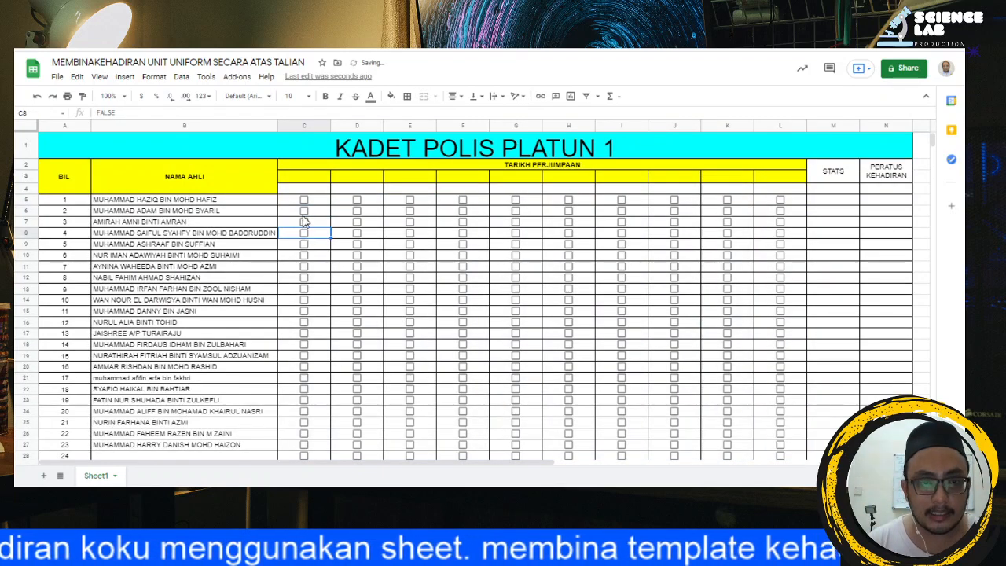
click(305, 200)
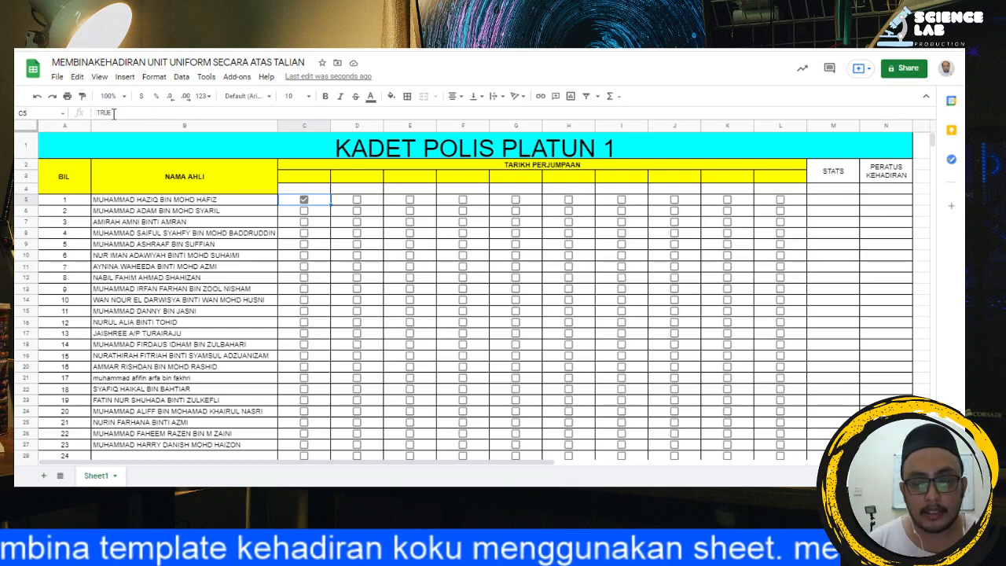
click(305, 201)
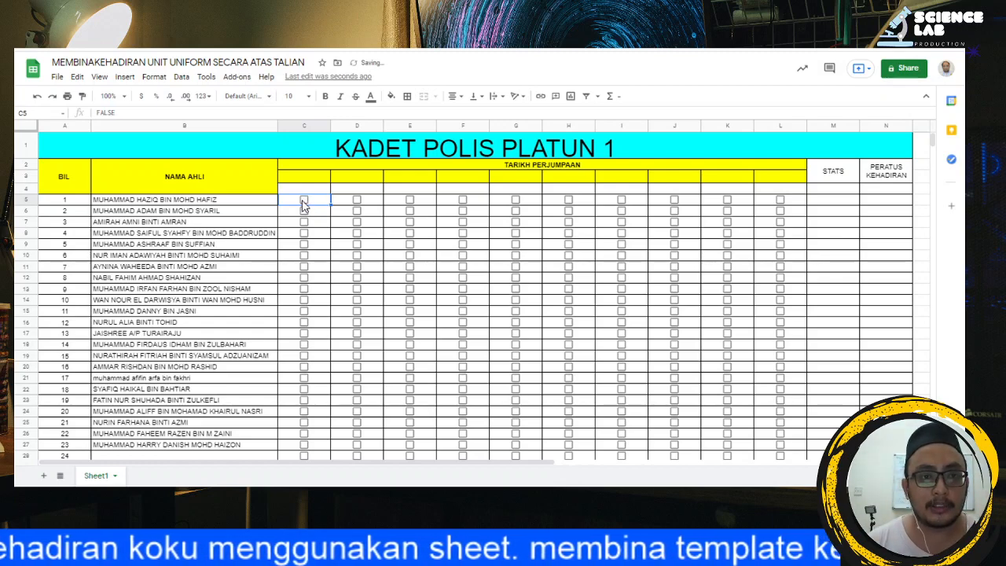
Step: Give the checkboxes in C5:L44 custom cell values through data validation: HADIR when checked and TIDAKHADIR when unchecked
drag(293, 205, 742, 415)
drag(742, 373, 301, 198)
click(181, 76)
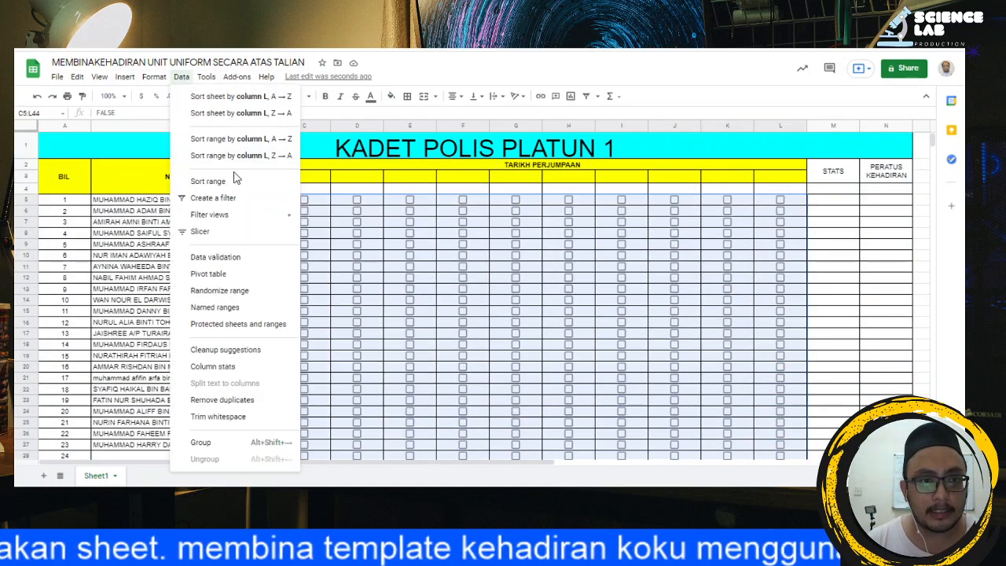
click(228, 257)
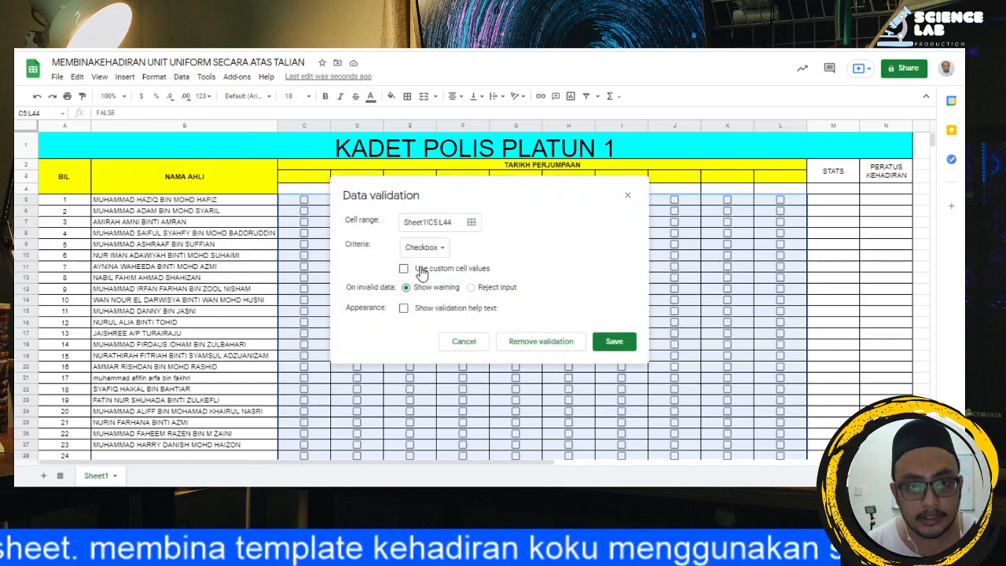
click(423, 273)
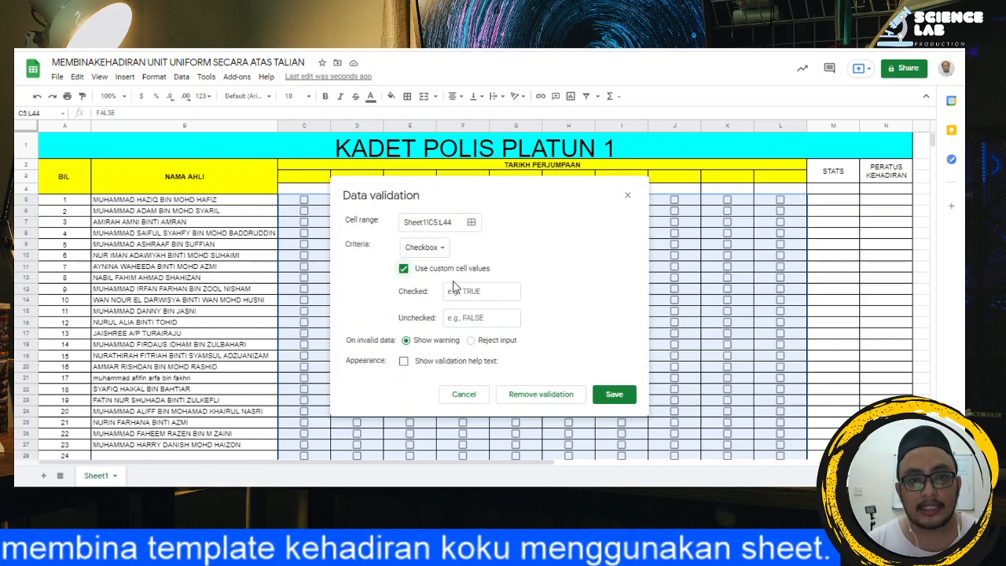
click(488, 291)
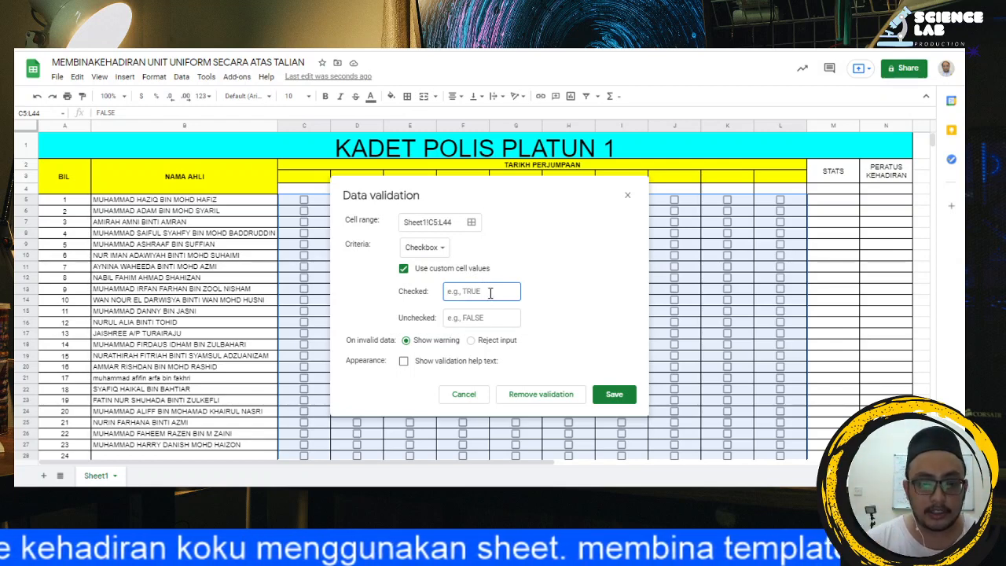
text(HADIR)
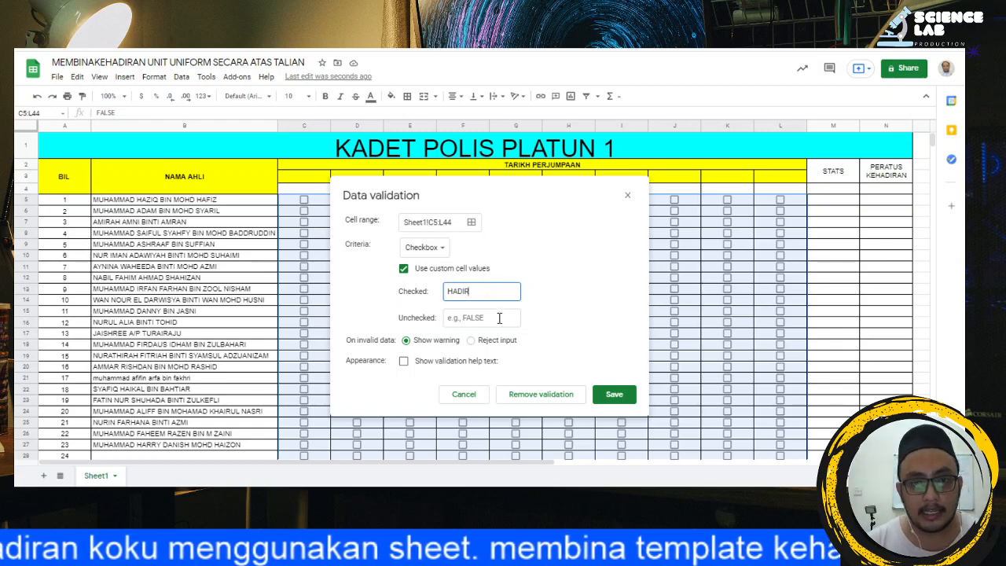
click(498, 318)
text(TIDAKHADIR)
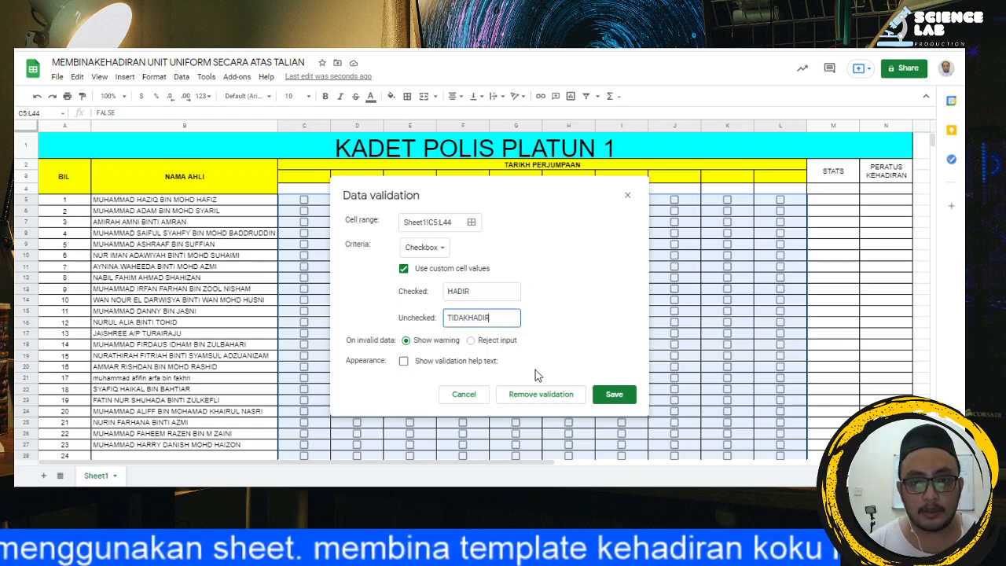
click(609, 395)
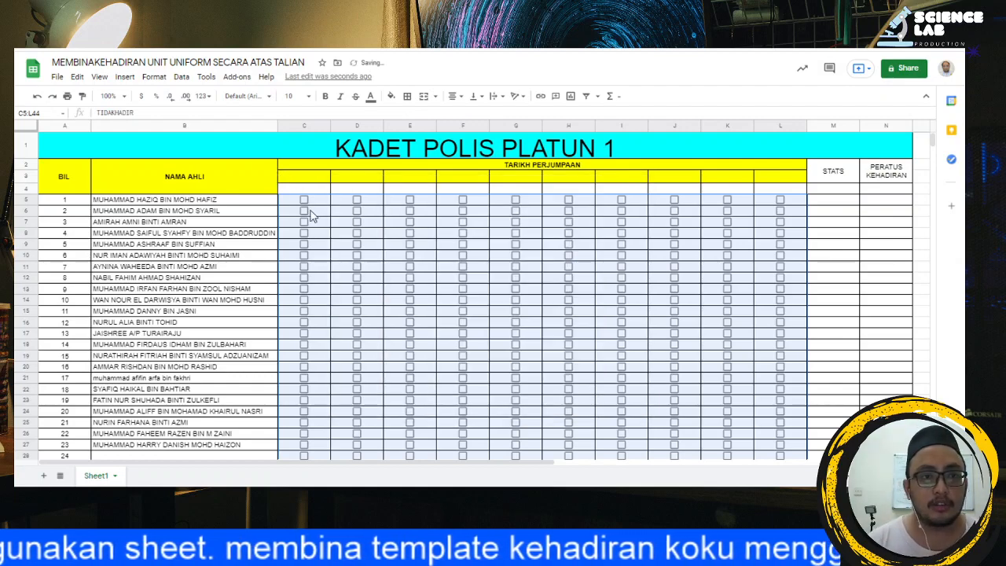
Step: Test the custom values by ticking the checkboxes in C5 and C6, comparing them with unticked E5, and unticking both
click(304, 201)
click(304, 200)
click(305, 201)
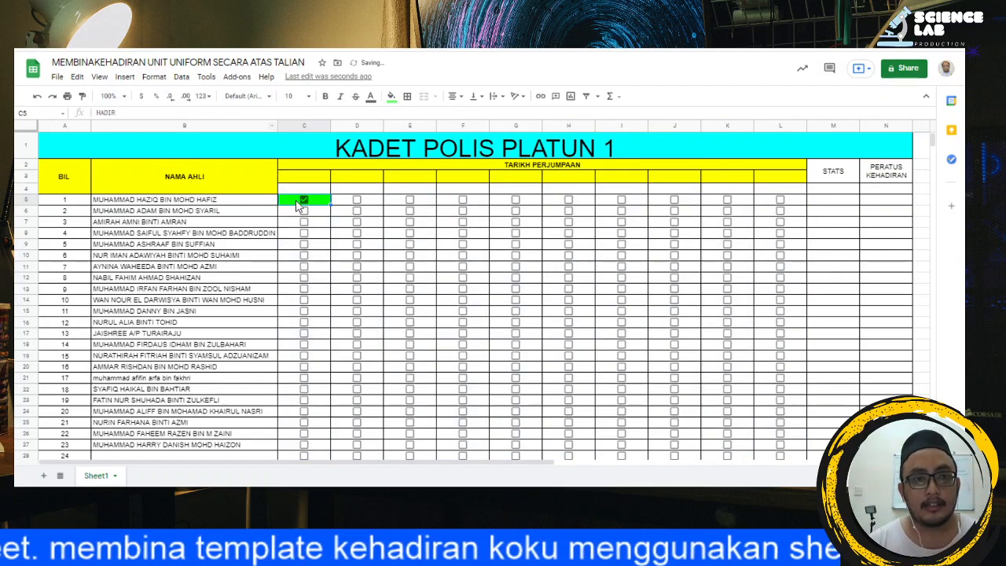
click(305, 210)
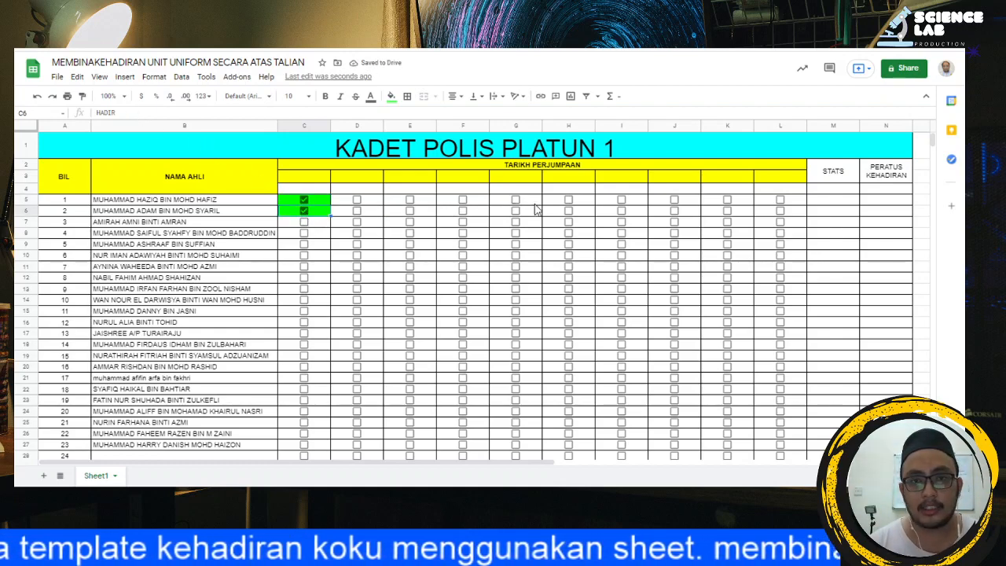
click(427, 202)
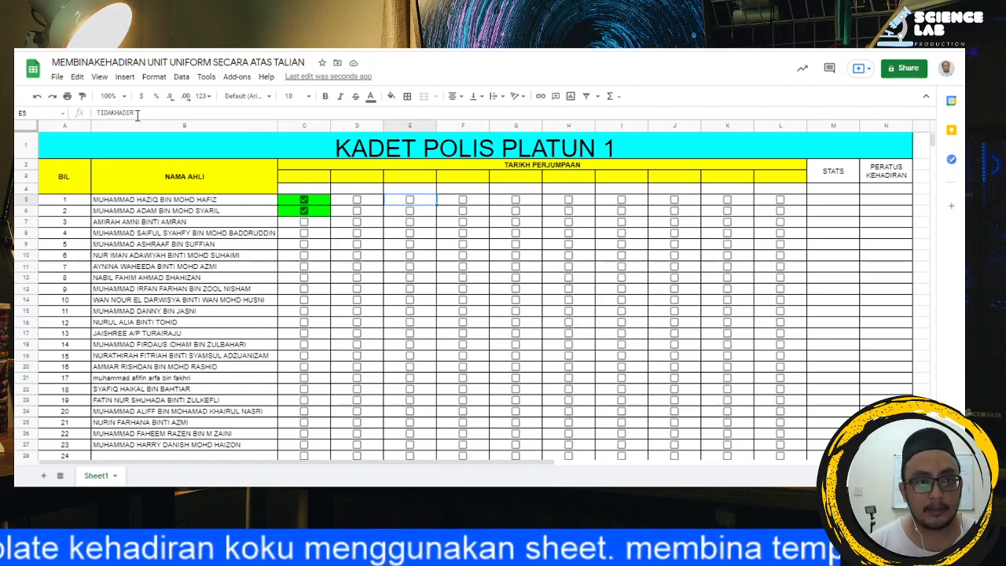
click(315, 211)
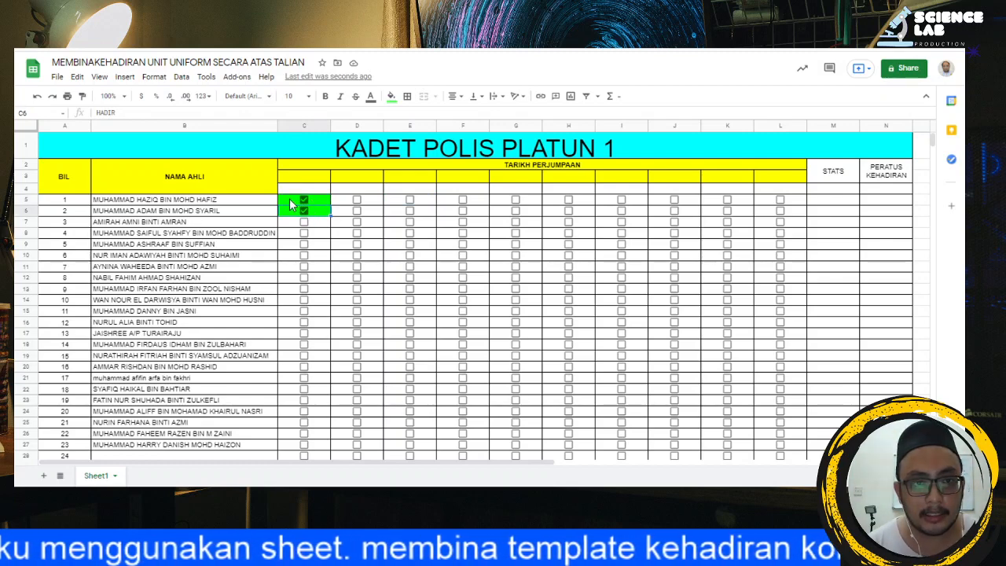
click(304, 211)
click(304, 200)
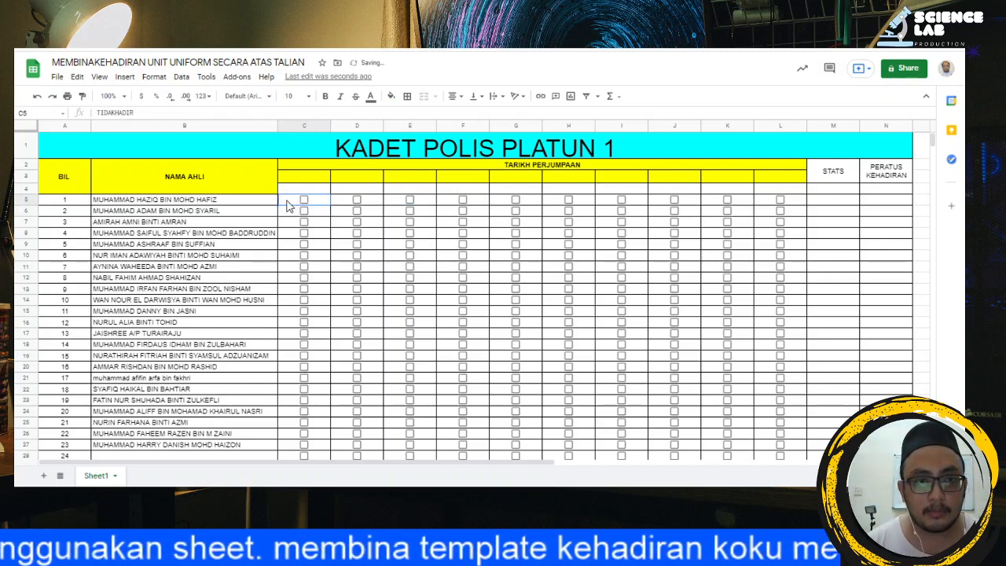
Step: Examine the conditional formatting rule for the attendance cells C5:L44, including its range, text condition and fill colour
drag(289, 205, 772, 363)
scroll(570, 294, up, 5)
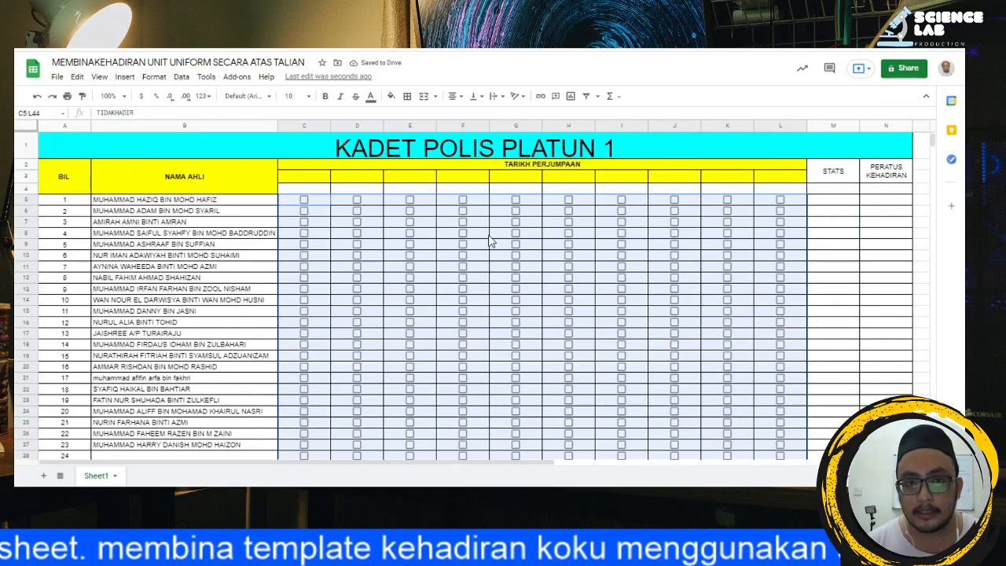
click(206, 77)
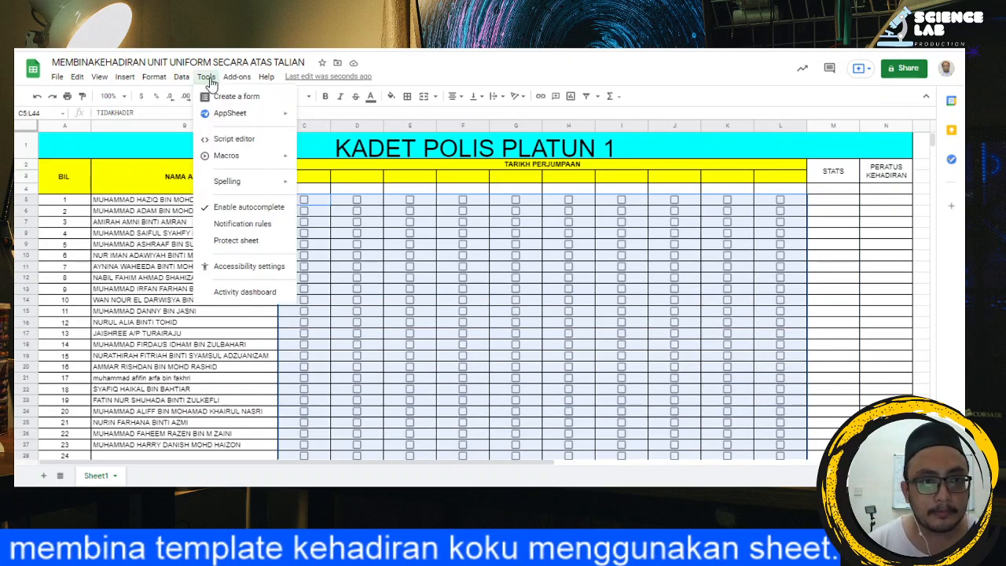
right_click(397, 262)
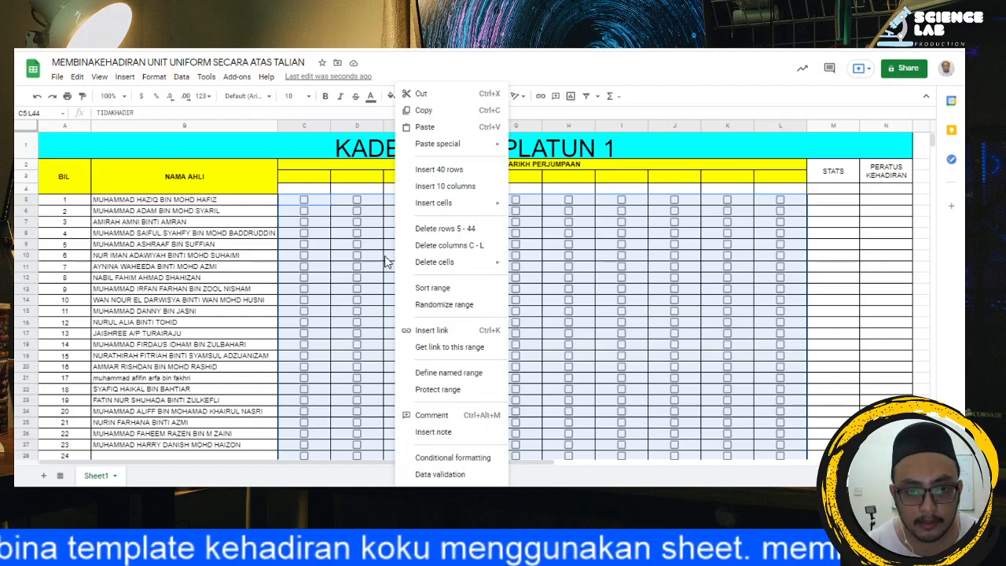
click(453, 458)
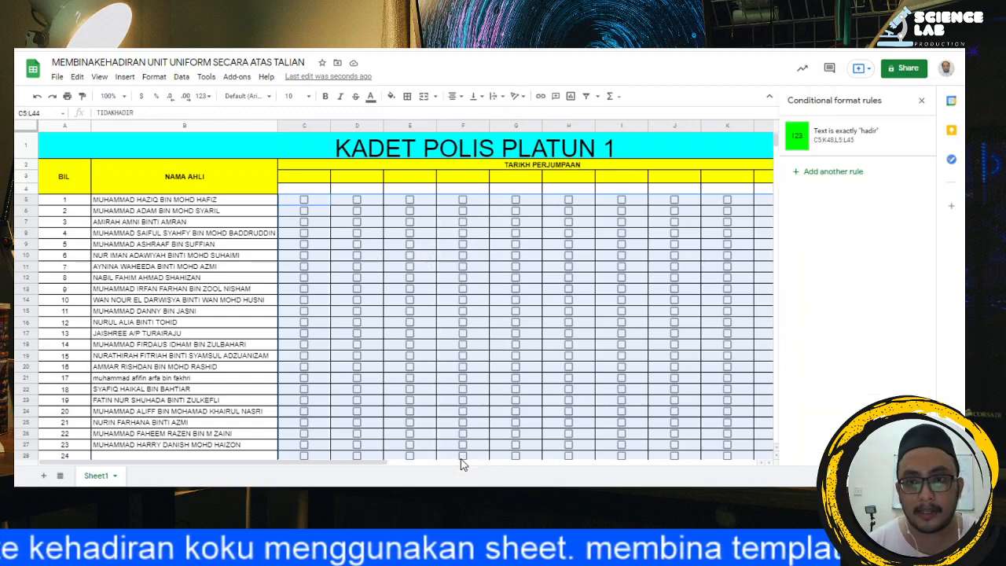
click(846, 148)
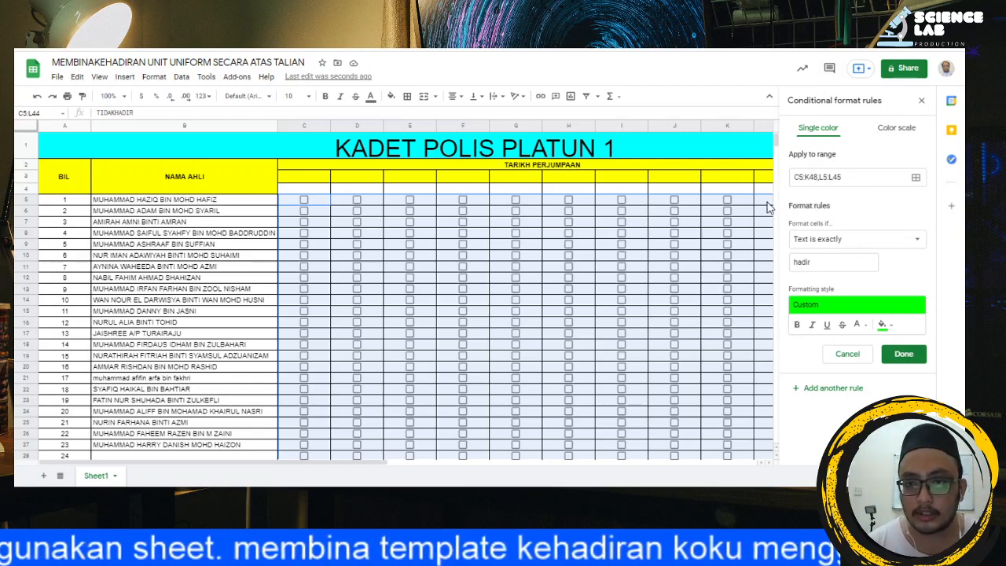
click(828, 244)
click(835, 239)
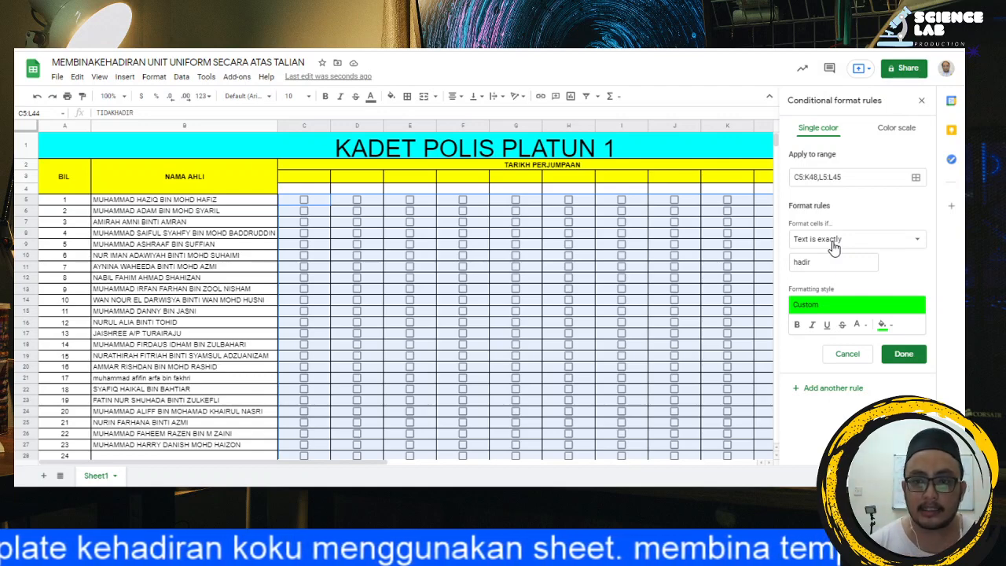
double_click(815, 262)
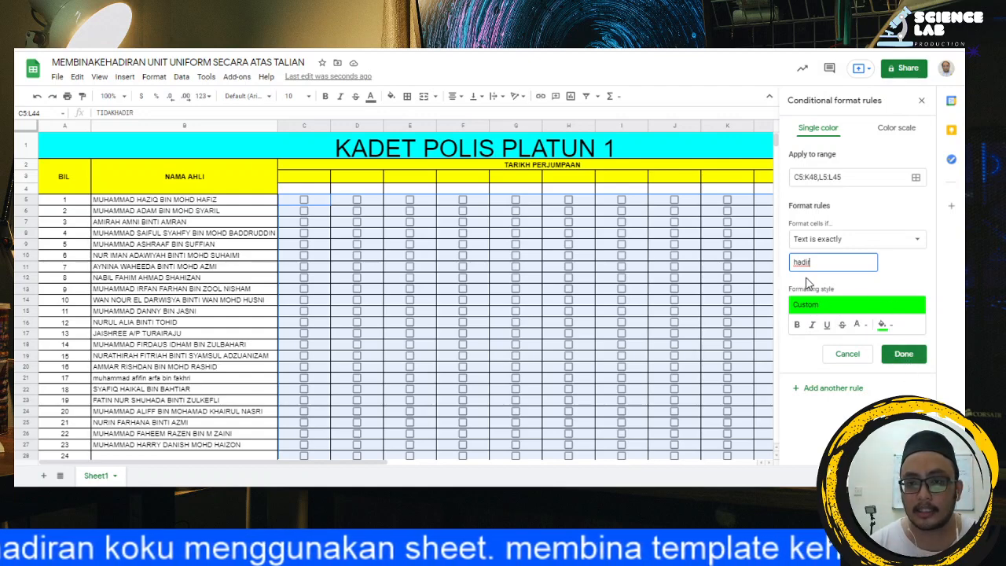
click(908, 355)
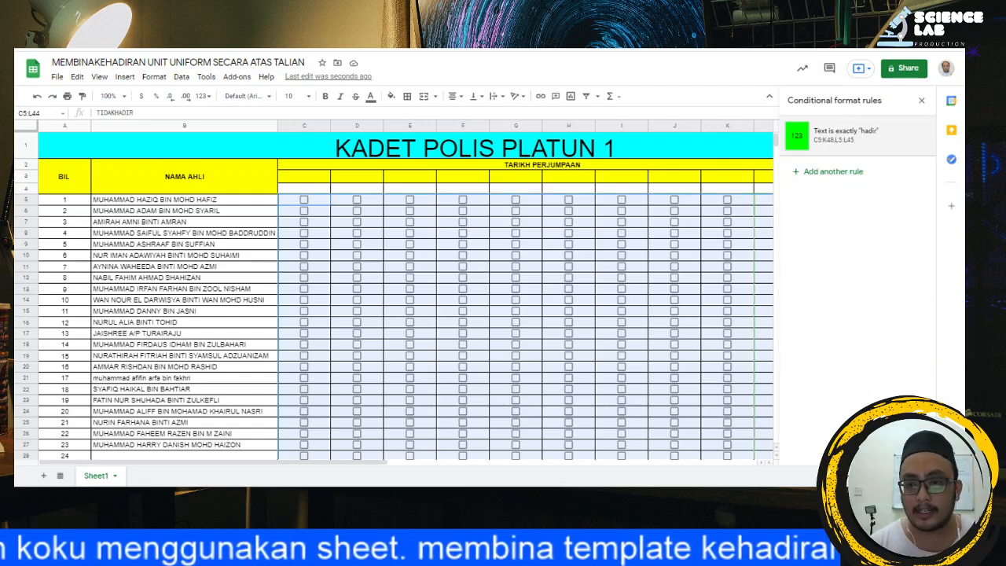
click(922, 99)
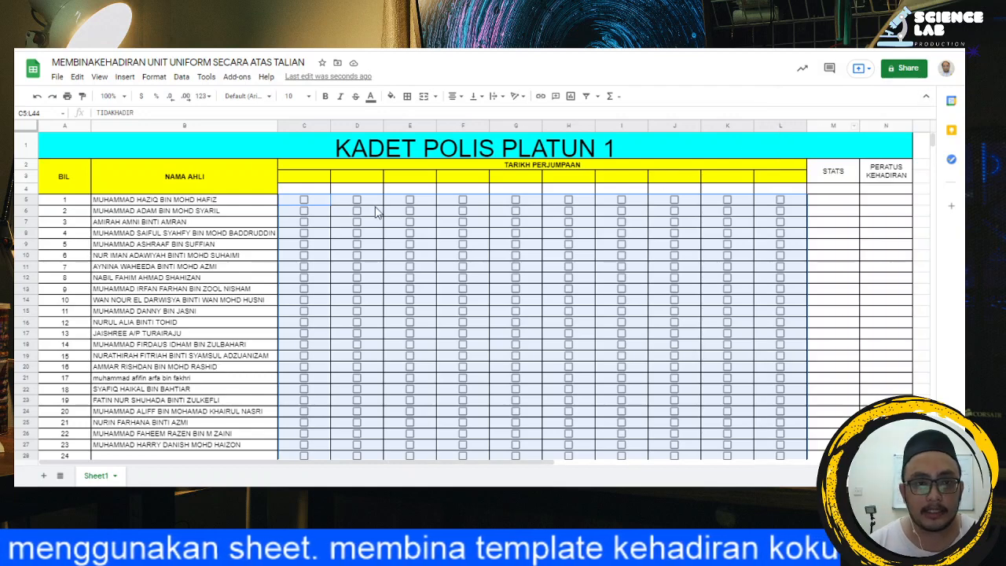
Step: Test the attendance colouring by ticking the checkboxes in D7, D8 and D9 and unticking them again
click(357, 223)
click(356, 244)
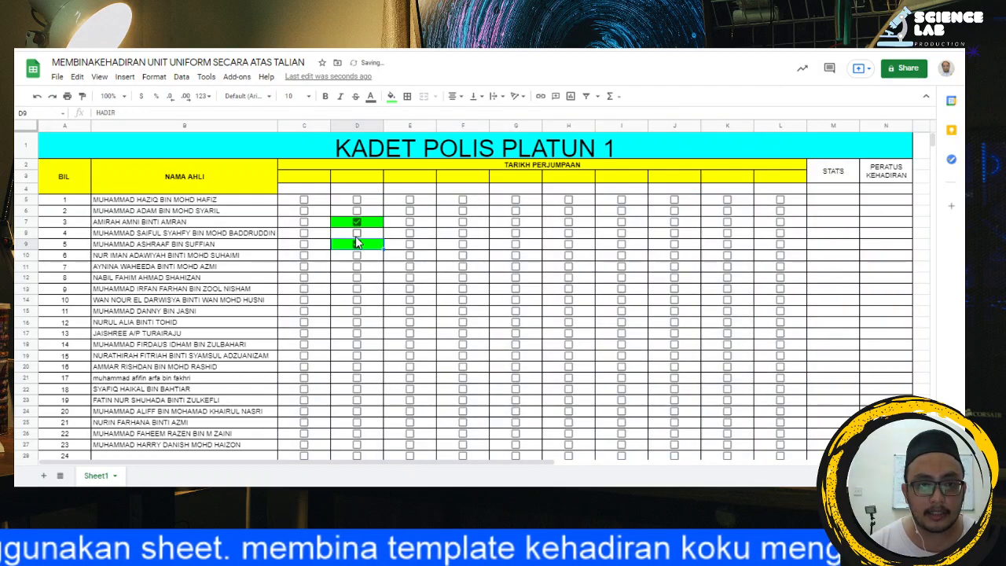
click(357, 233)
click(357, 222)
click(357, 233)
click(357, 243)
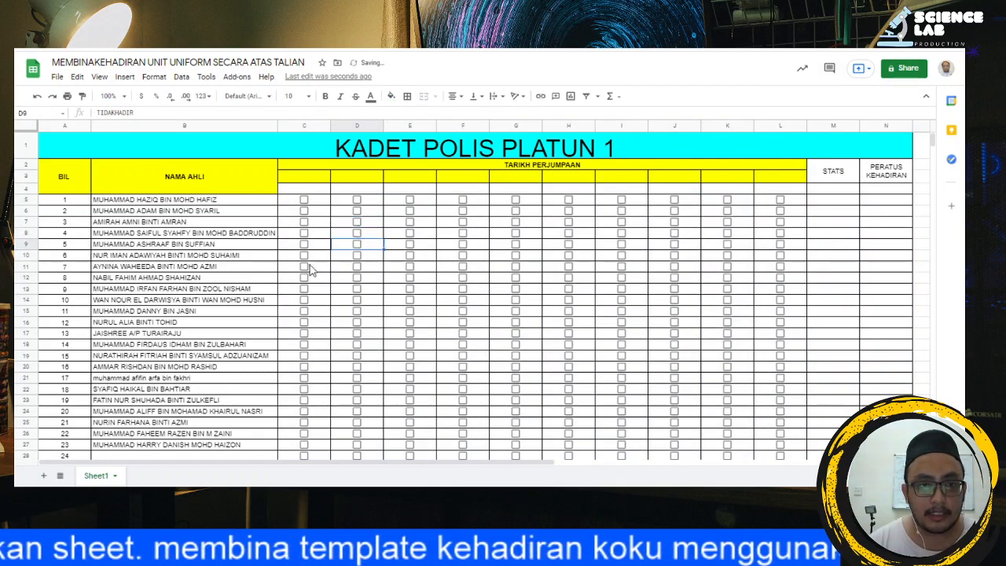
Step: Enter the label KEHADIRAN in B45, in the cyan row below the last numbered member
scroll(286, 246, down, 8)
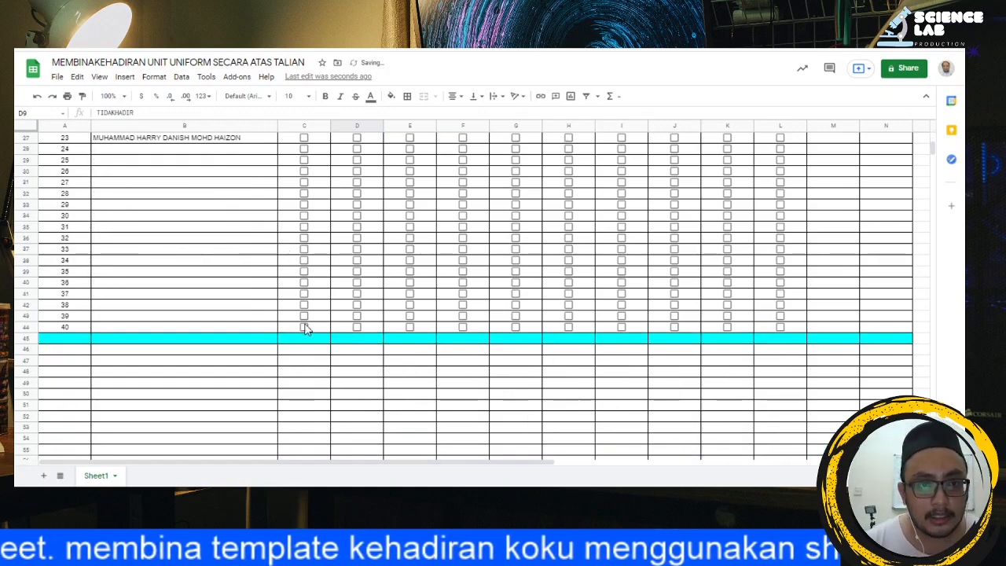
click(249, 340)
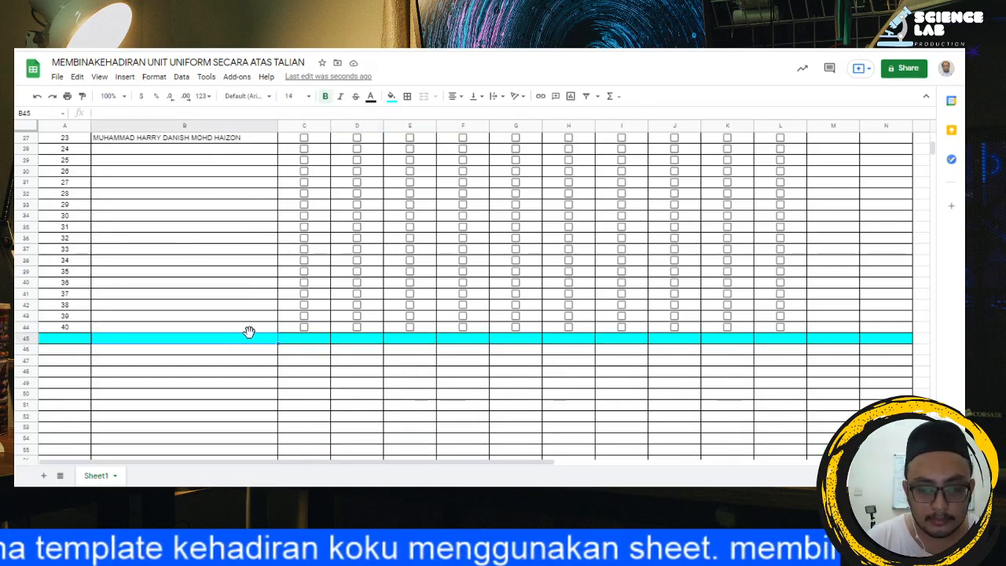
text(KEHADIRAN)
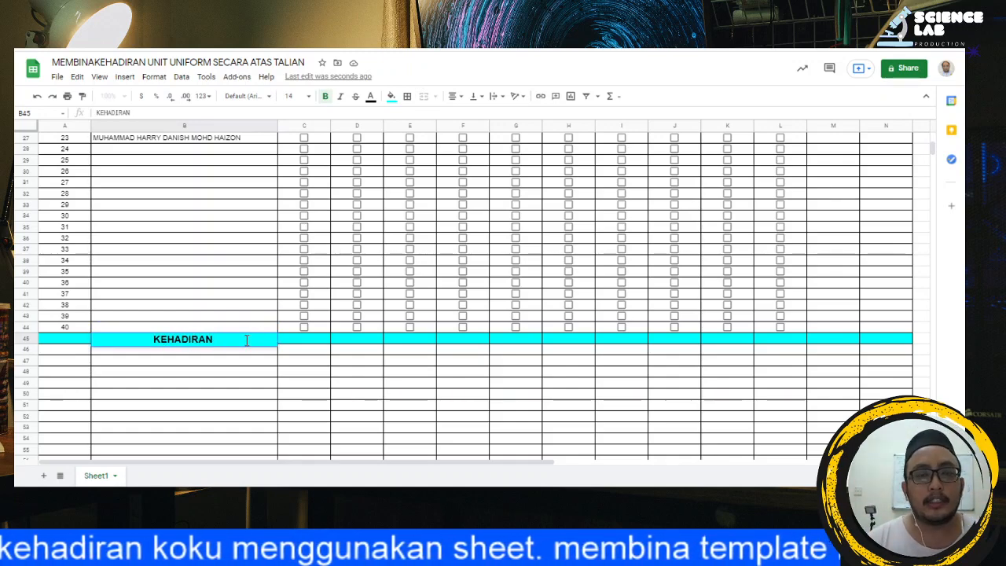
click(285, 386)
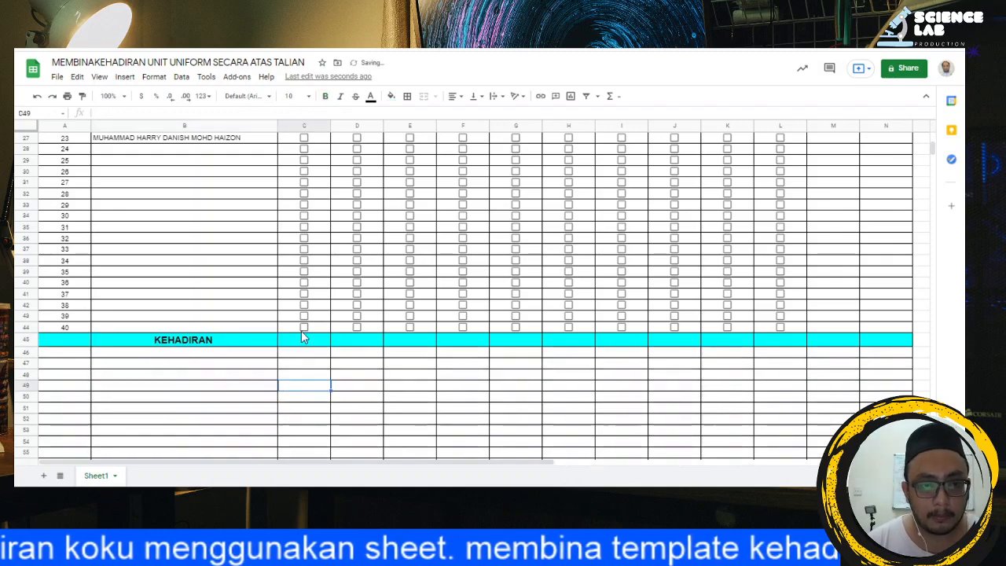
Step: Select C4, switch to the untitled Google Docs document and open its special characters picker by searching for SPECIAL
scroll(303, 330, up, 8)
scroll(310, 386, down, 5)
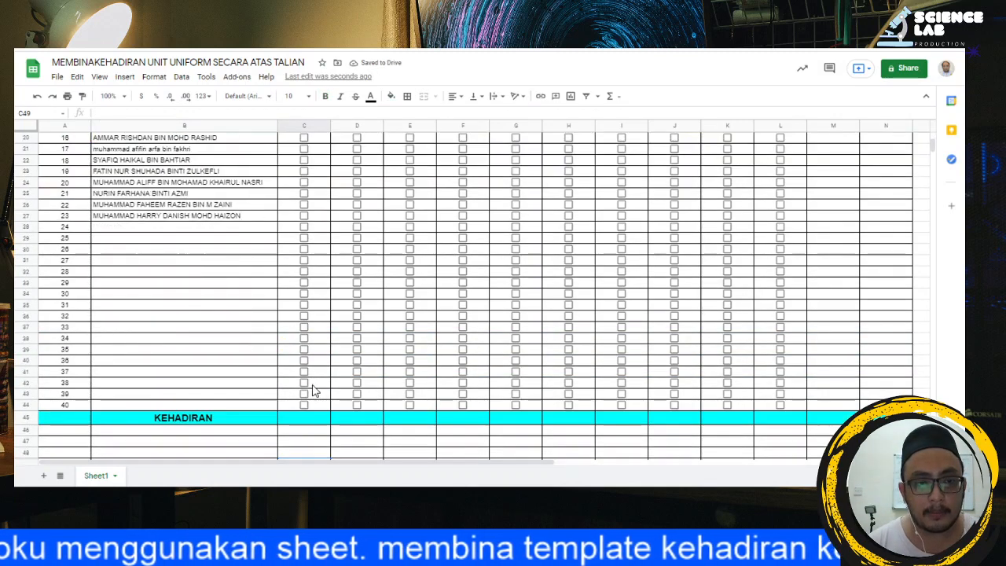
scroll(311, 360, up, 5)
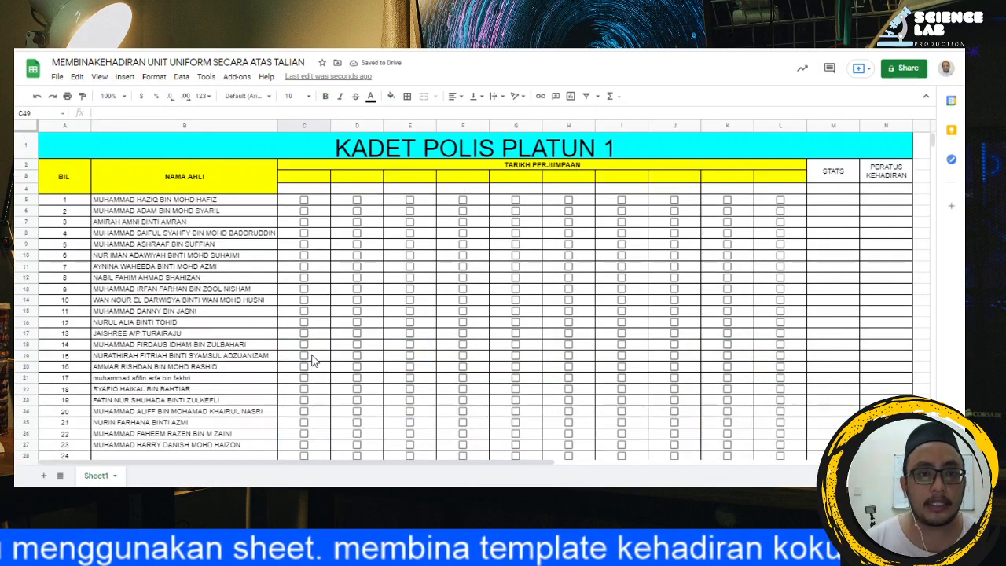
click(297, 188)
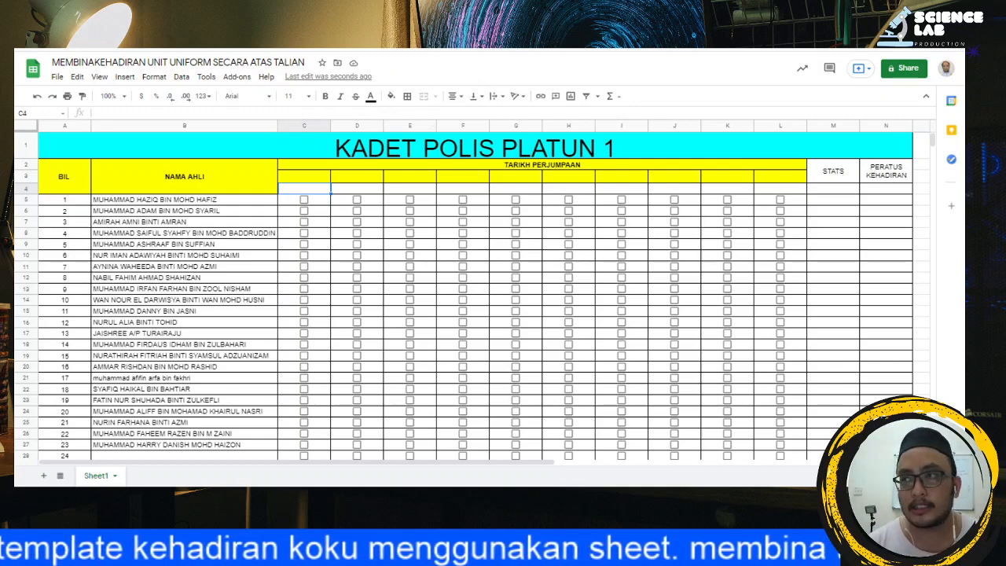
key(ctrl+Tab)
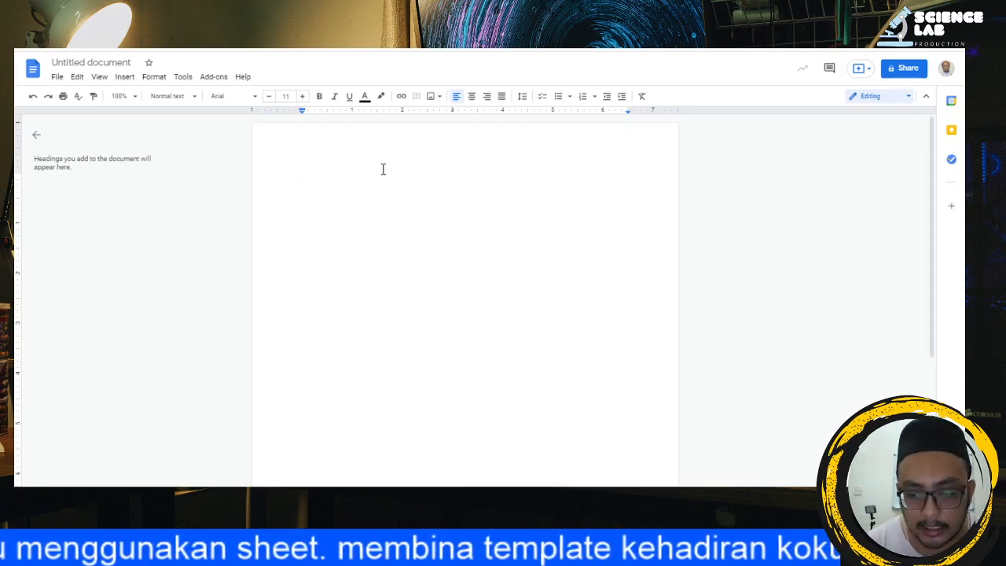
key(alt+/)
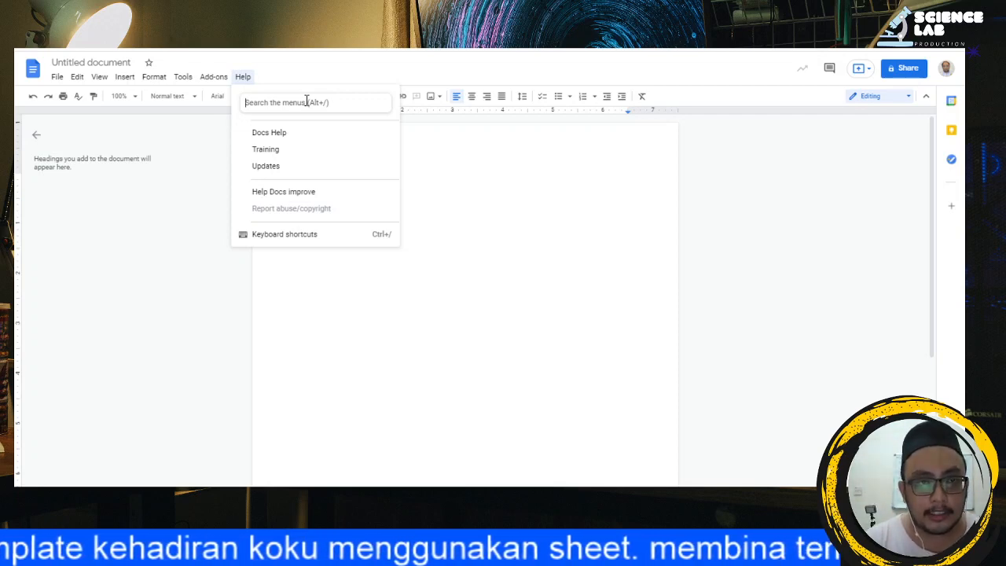
text(SPECIAL)
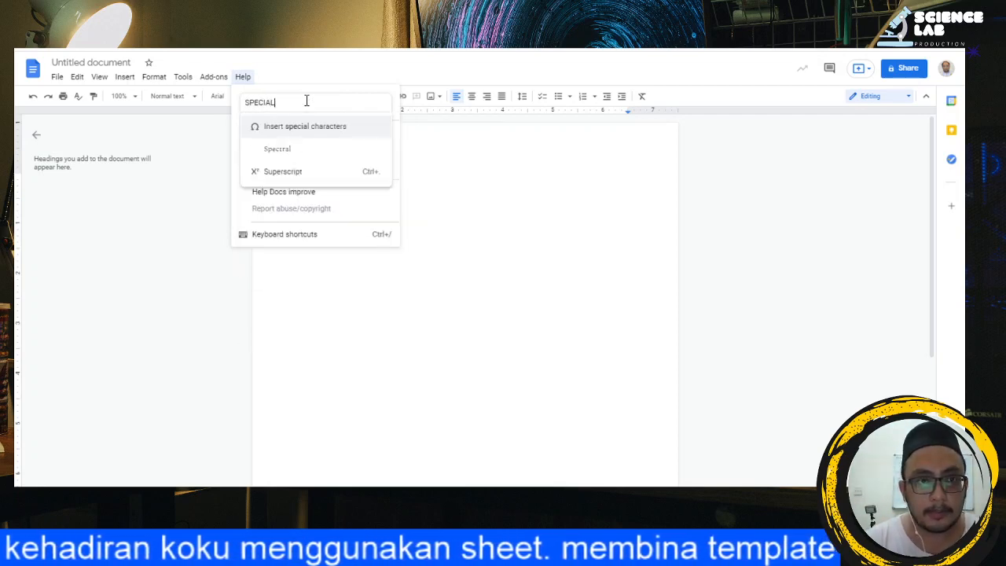
click(356, 133)
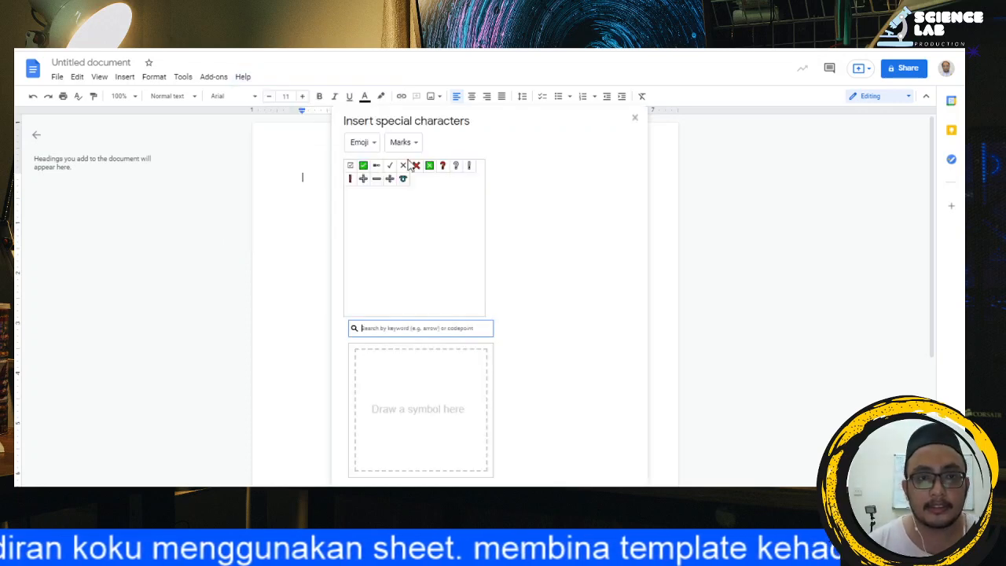
Step: Insert the green check mark emoji from the Emoji category Marks into the document and close the picker
click(364, 143)
click(362, 116)
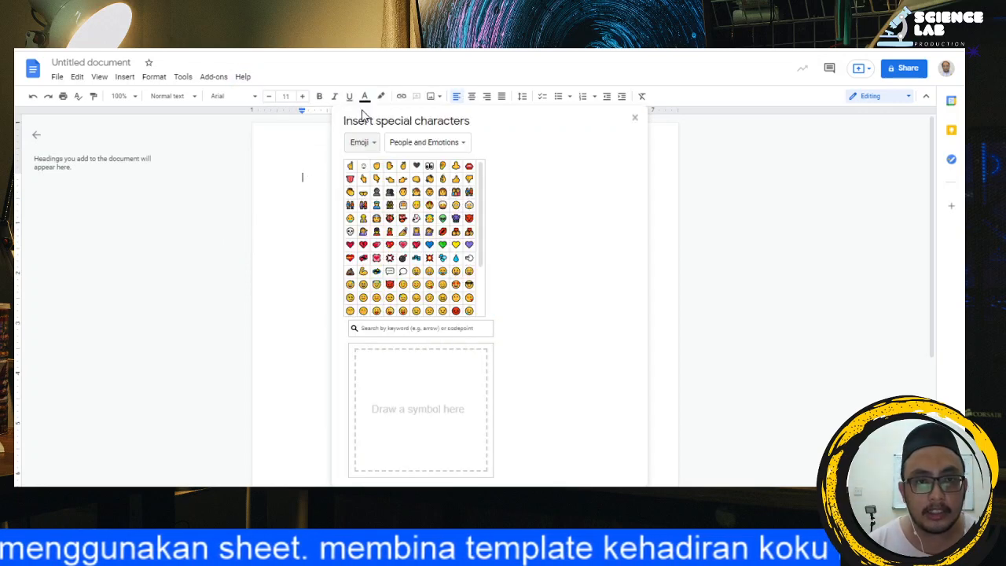
click(406, 150)
click(415, 257)
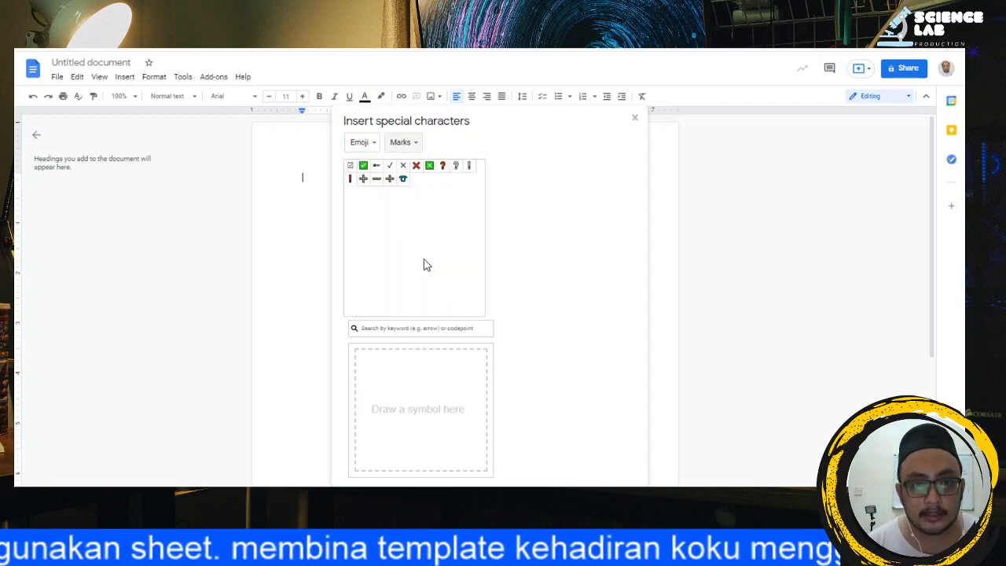
click(363, 165)
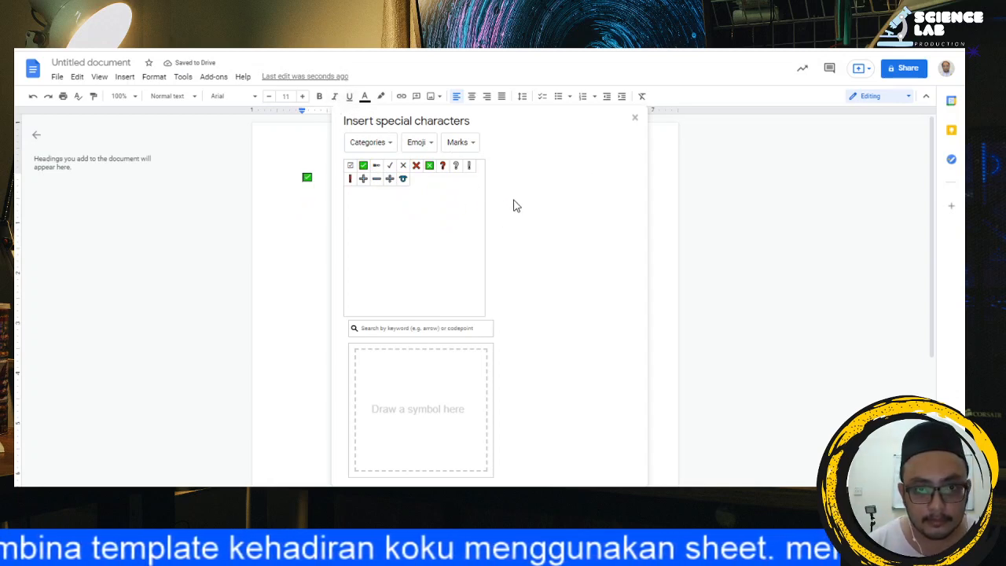
click(635, 119)
Step: Copy the green check mark from the document into cell C4 of the Google Sheets attendance file and centre it horizontally
mouse_move(316, 178)
mouse_down()
mouse_move(287, 177)
mouse_move(301, 178)
mouse_up()
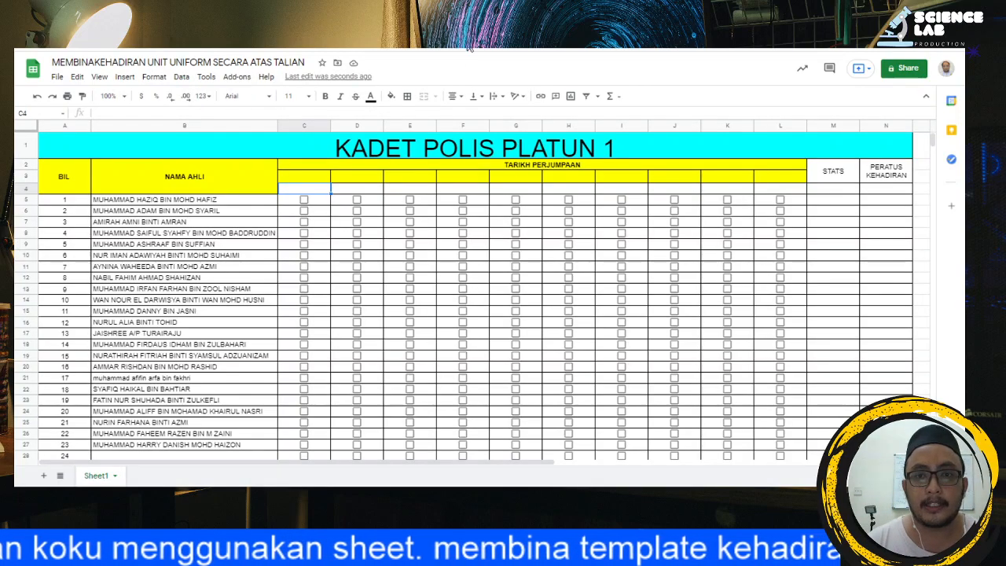
text(✅)
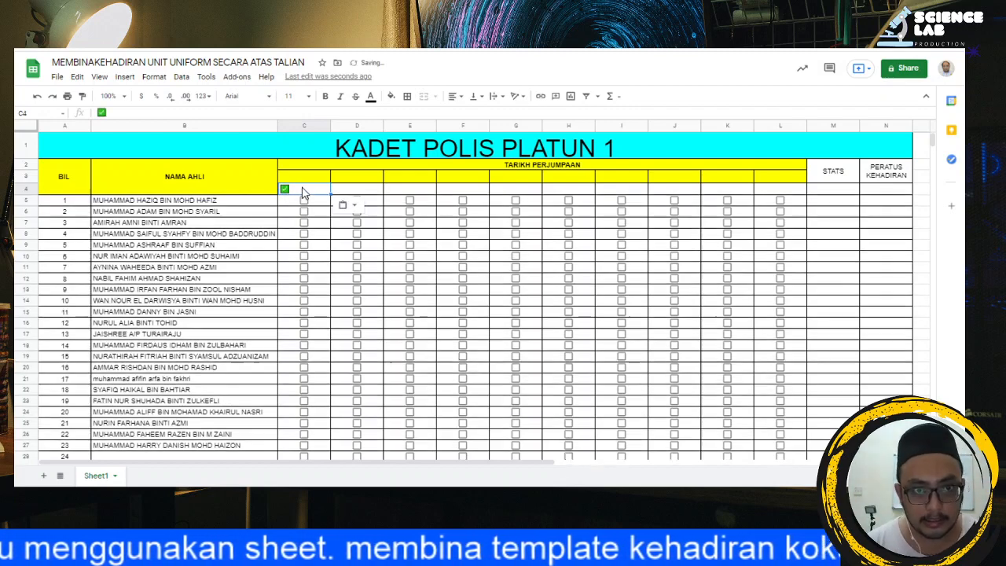
click(456, 97)
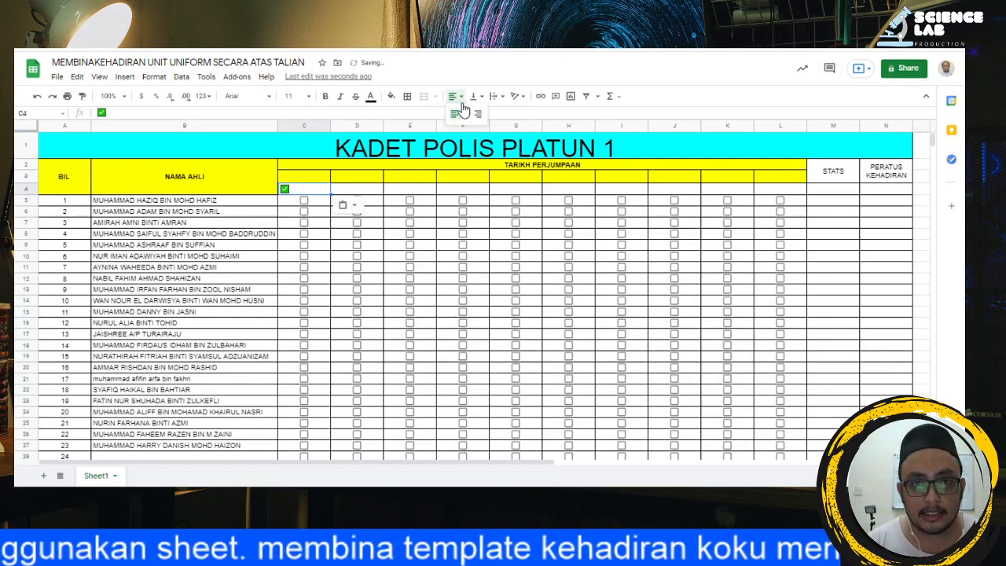
click(464, 116)
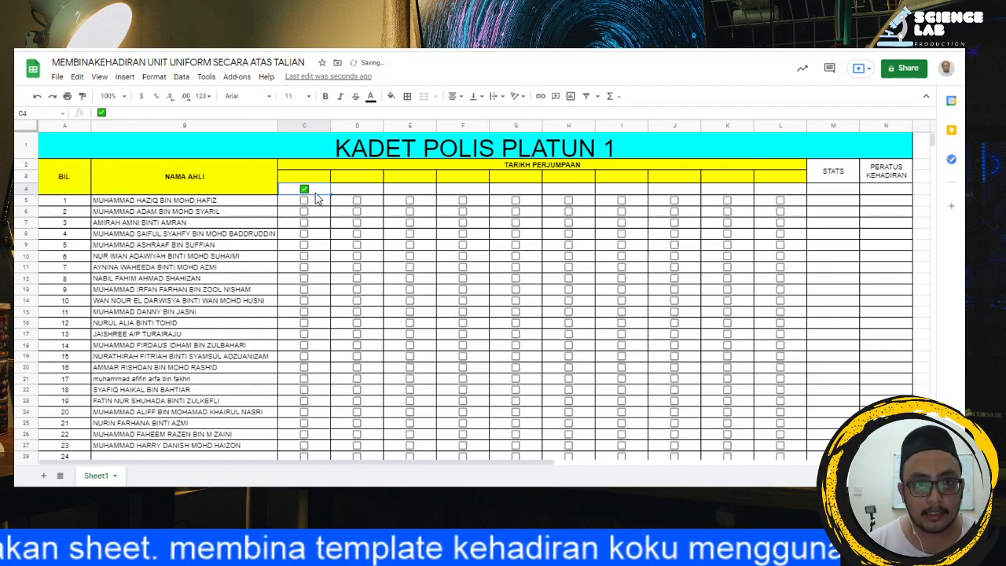
Step: Copy the green check mark from C4 into the remaining meeting columns D4:L4
key(ctrl+c)
click(375, 193)
drag(375, 194, 397, 191)
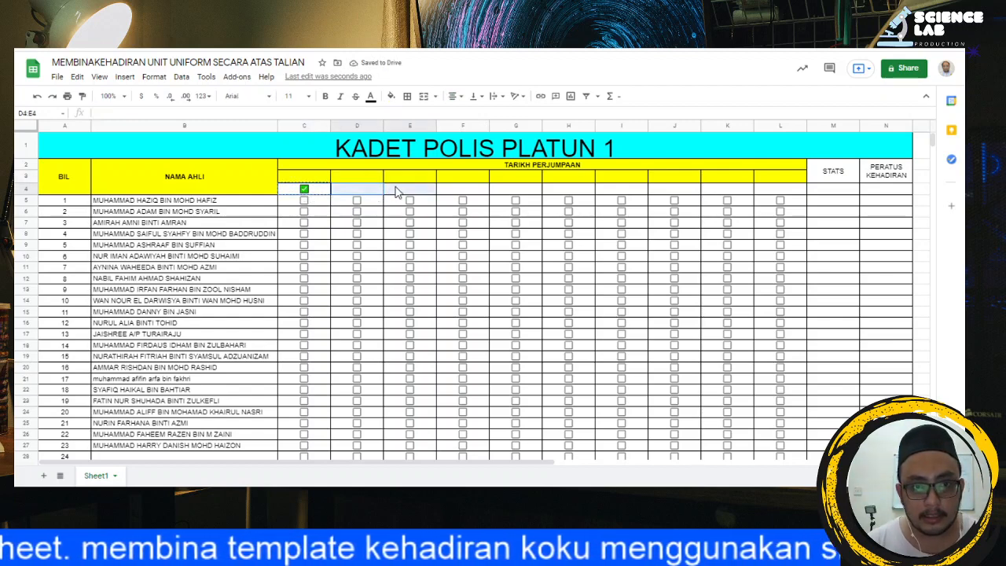
key(ctrl+v)
drag(460, 197, 777, 197)
key(ctrl+v)
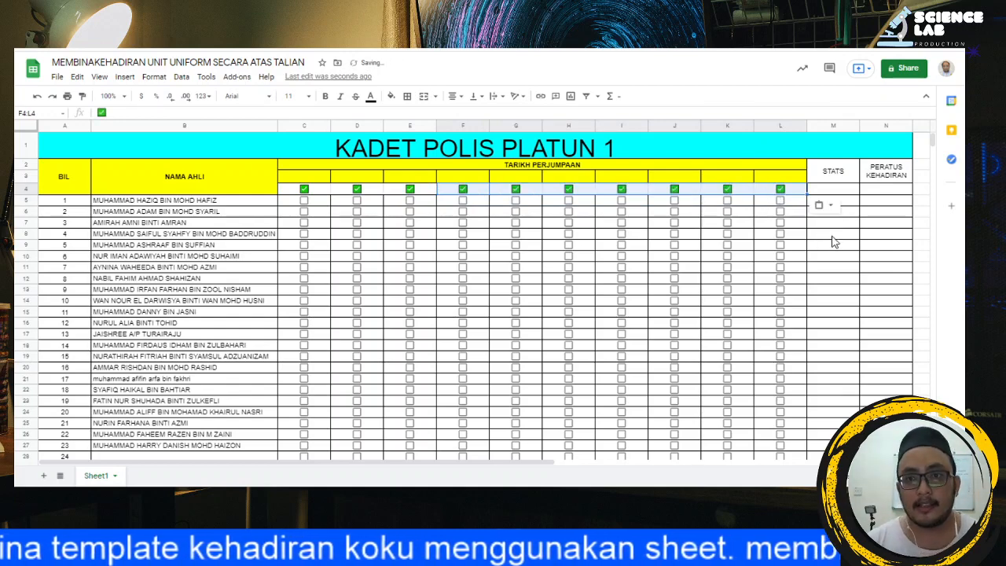
click(882, 267)
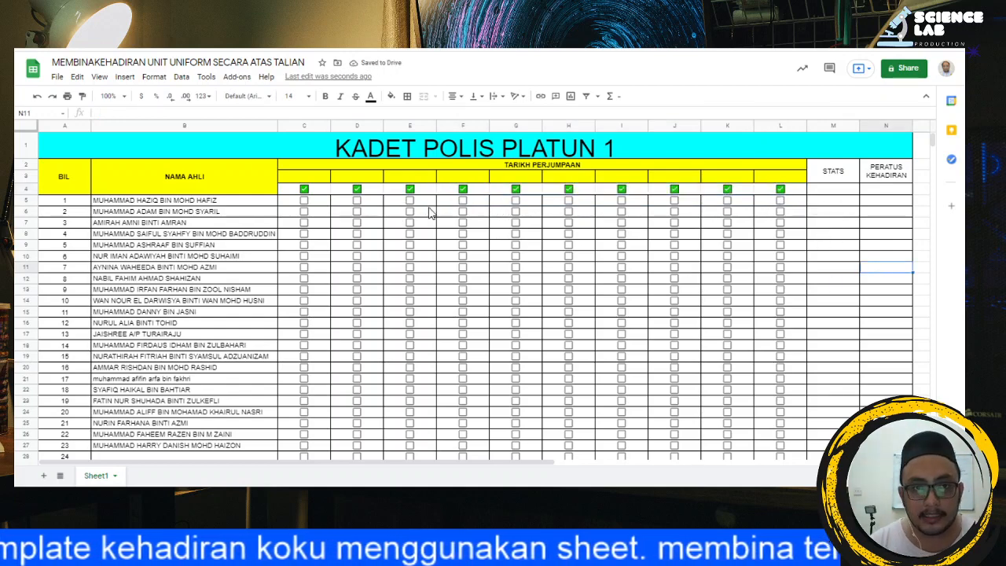
Step: Apply all borders to the check mark cells C4:L4
drag(292, 195, 778, 193)
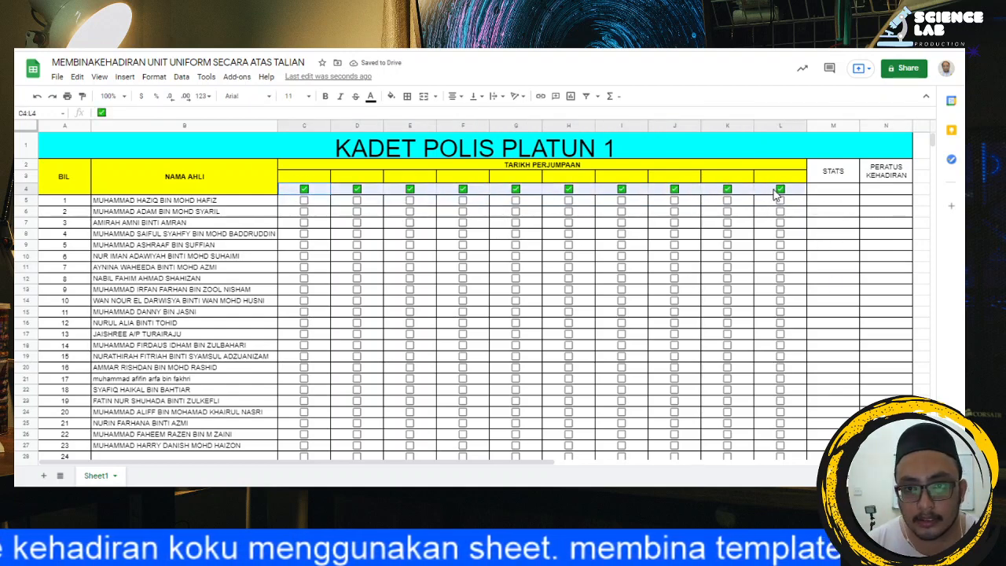
click(408, 97)
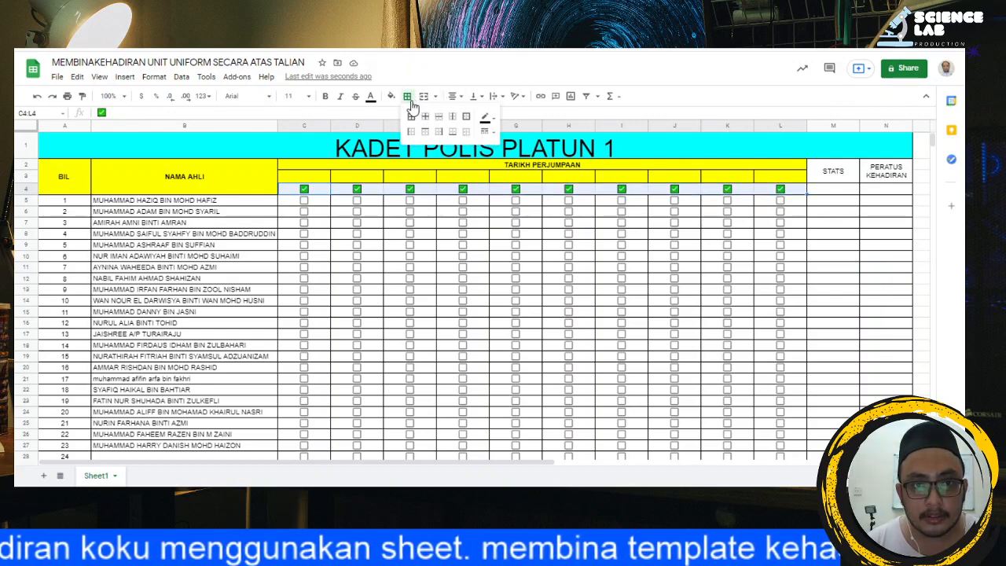
click(412, 117)
click(410, 245)
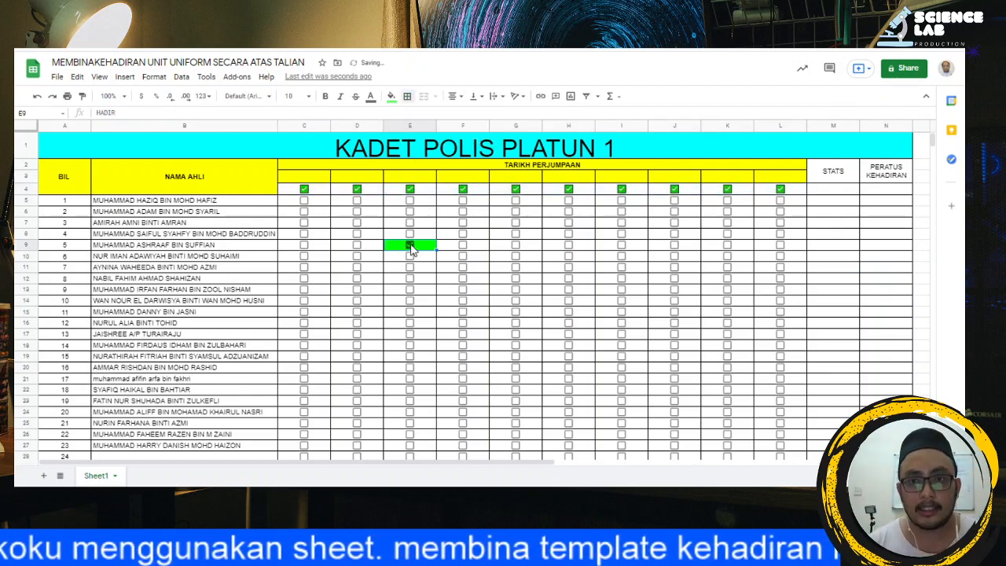
click(409, 245)
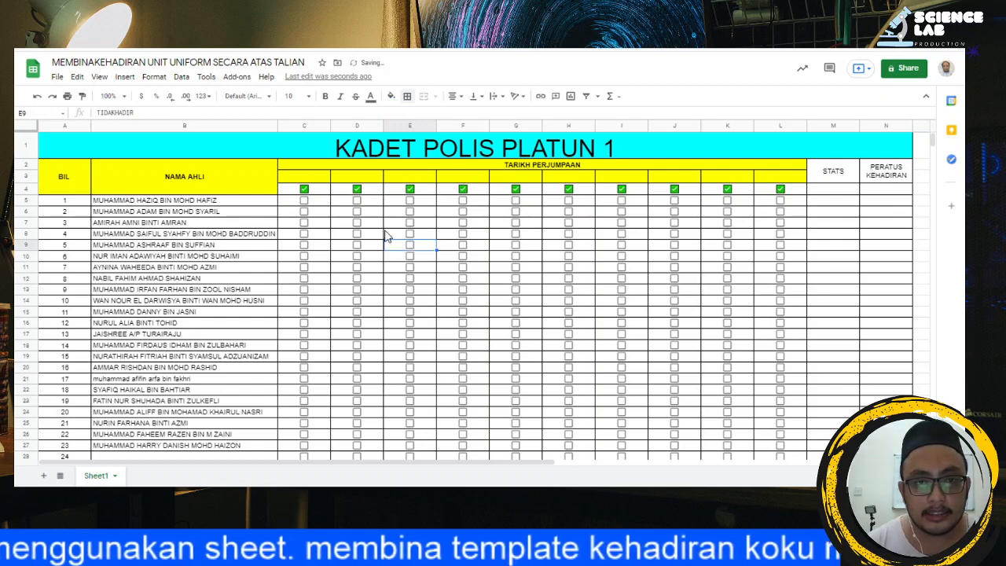
Step: Begin a COUNTIF formula in C45 of the KEHADIRAN row, using C5:C44 as its range
scroll(386, 307, down, 6)
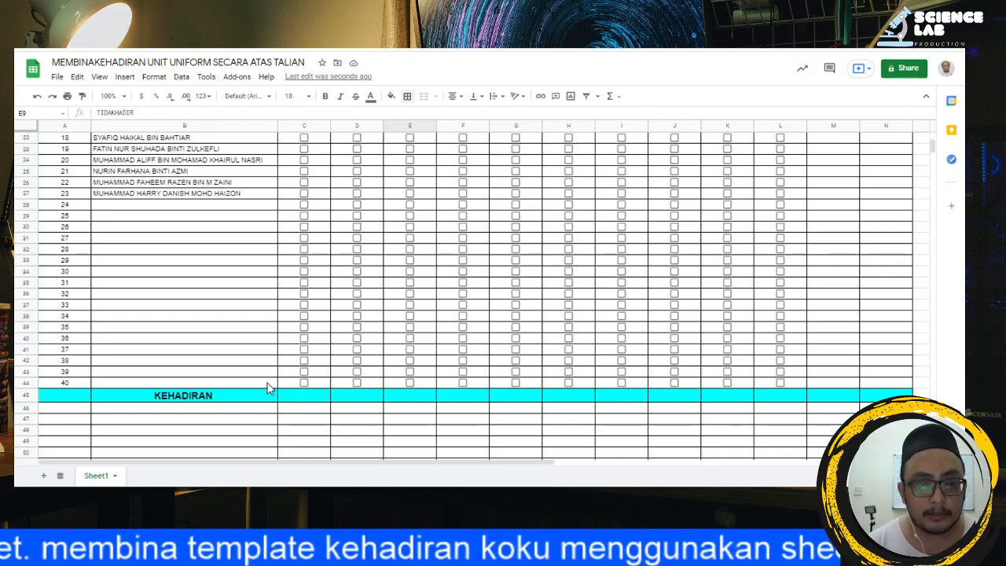
scroll(281, 384, up, 7)
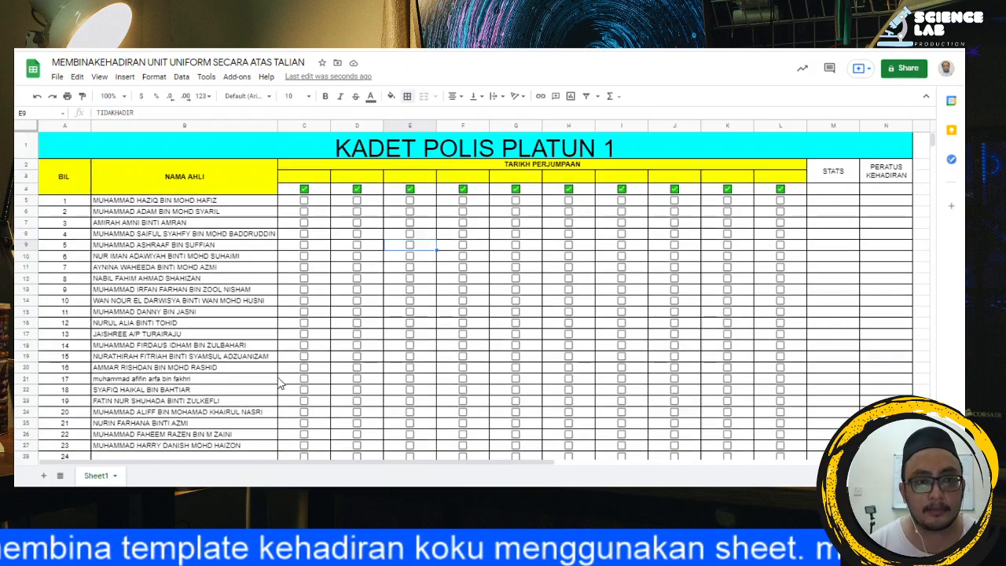
scroll(284, 386, down, 8)
click(297, 364)
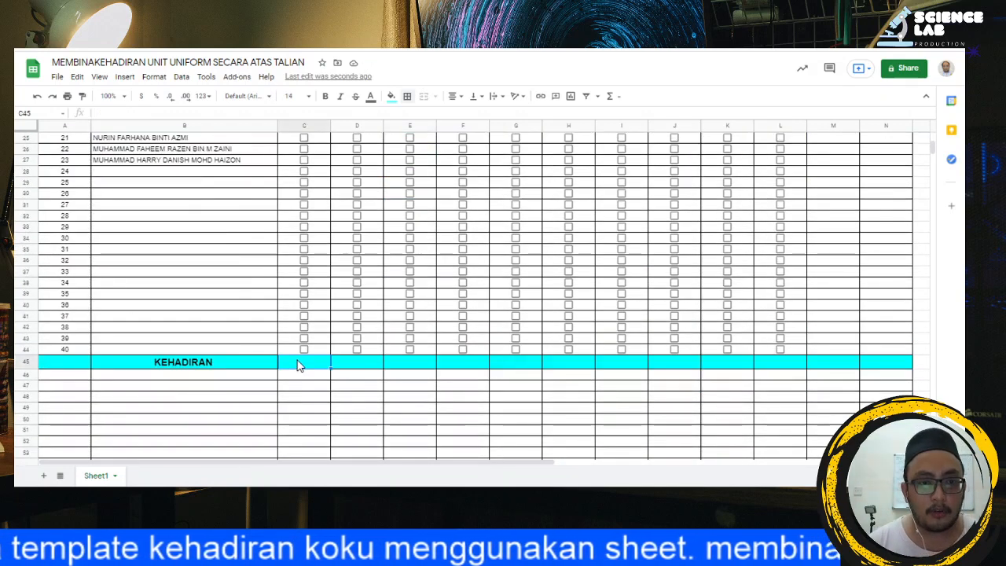
click(112, 113)
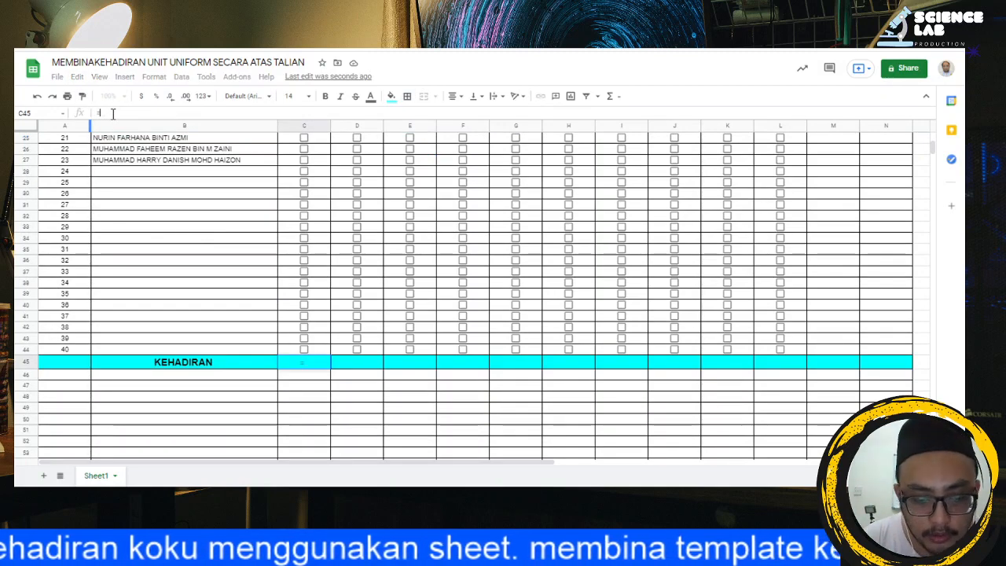
text(=C)
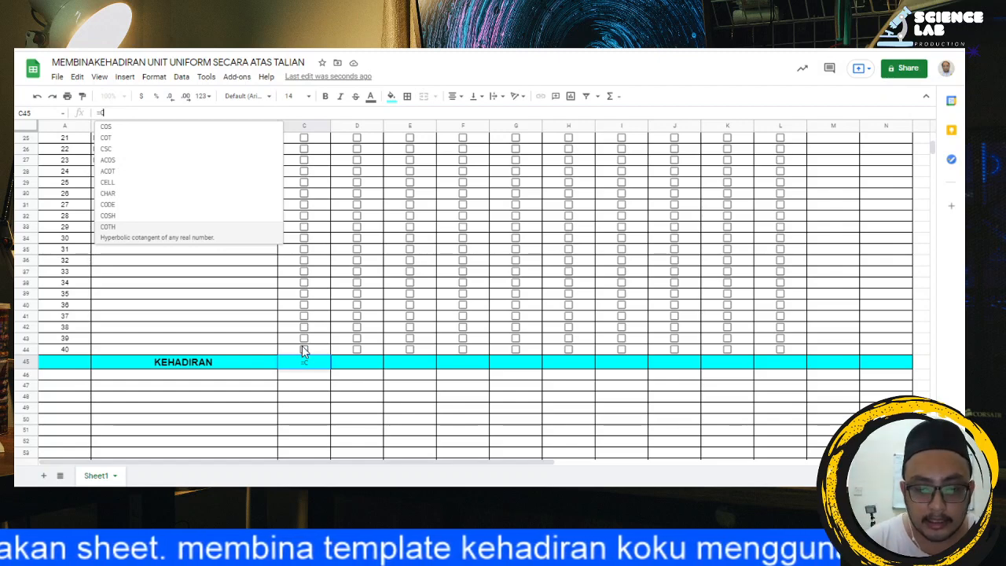
text(OUNTIF)
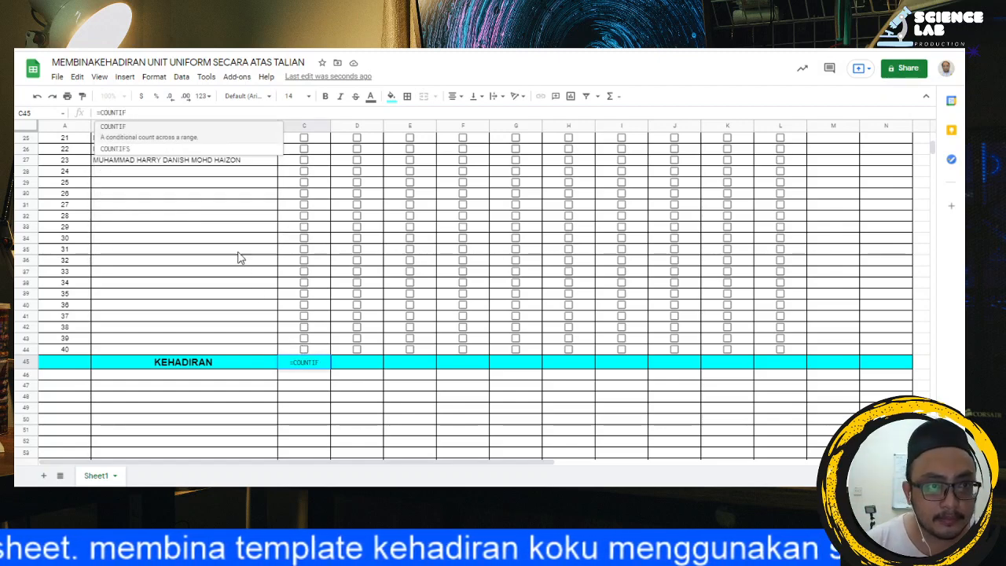
text(()
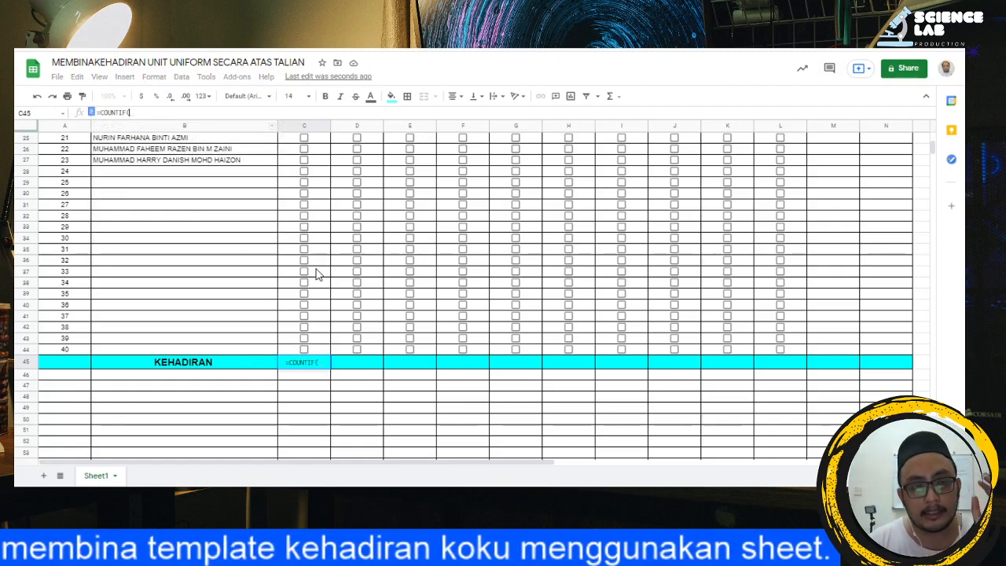
scroll(317, 272, up, 5)
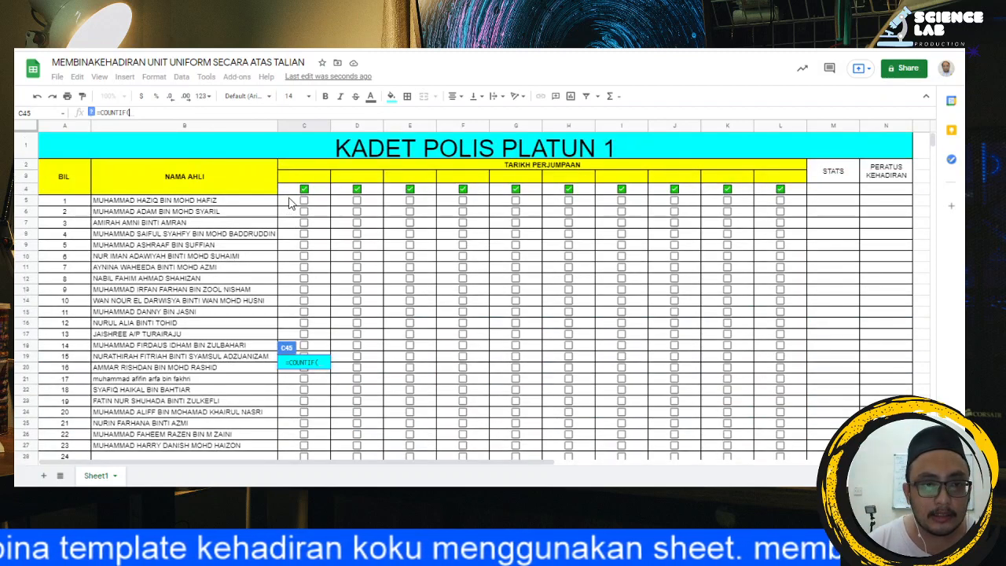
drag(297, 202, 318, 261)
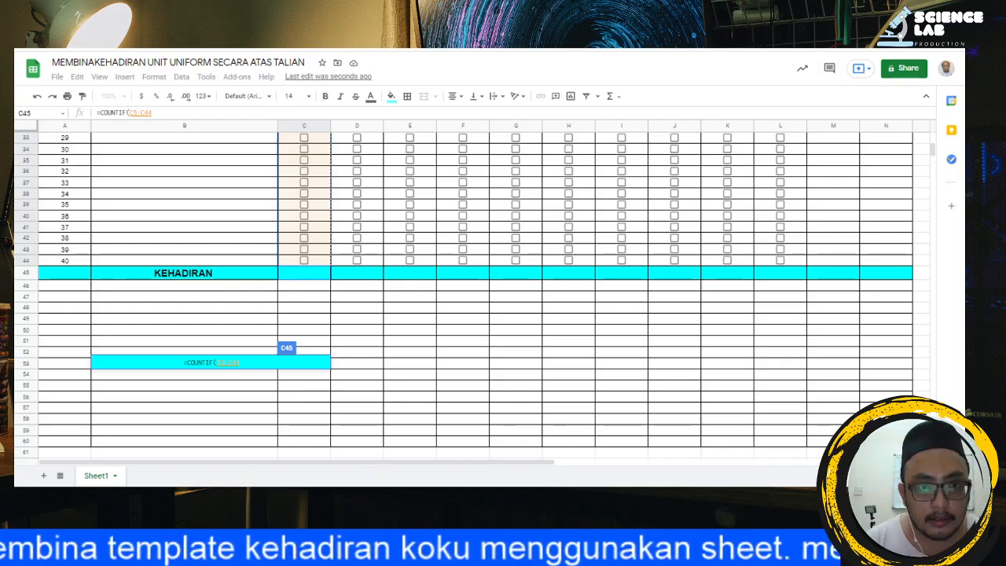
Step: Complete the COUNTIF formula in C45 with the criterion "HADIR", giving =COUNTIF(C5:C44, "HADIR")
scroll(345, 294, up, 5)
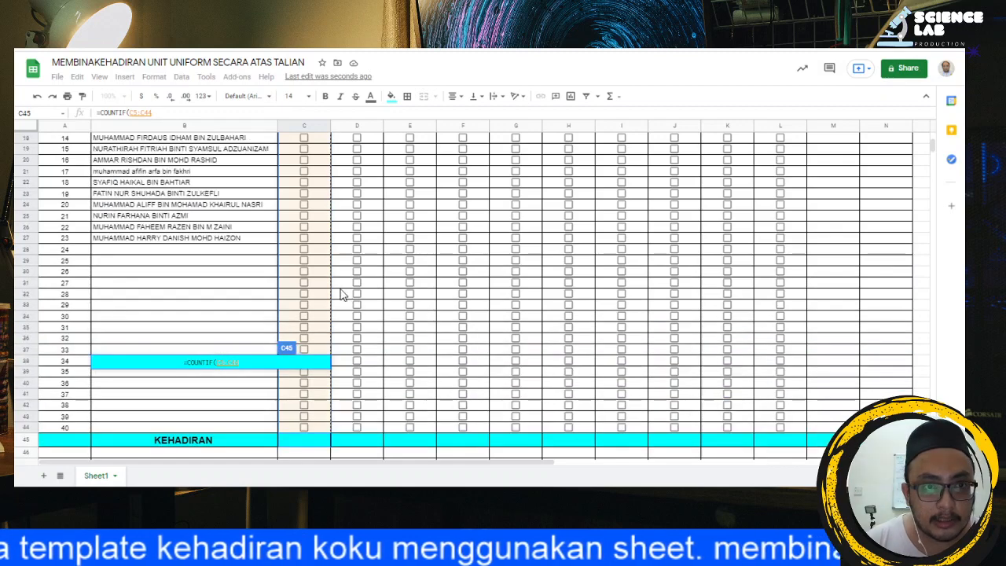
scroll(341, 294, up, 6)
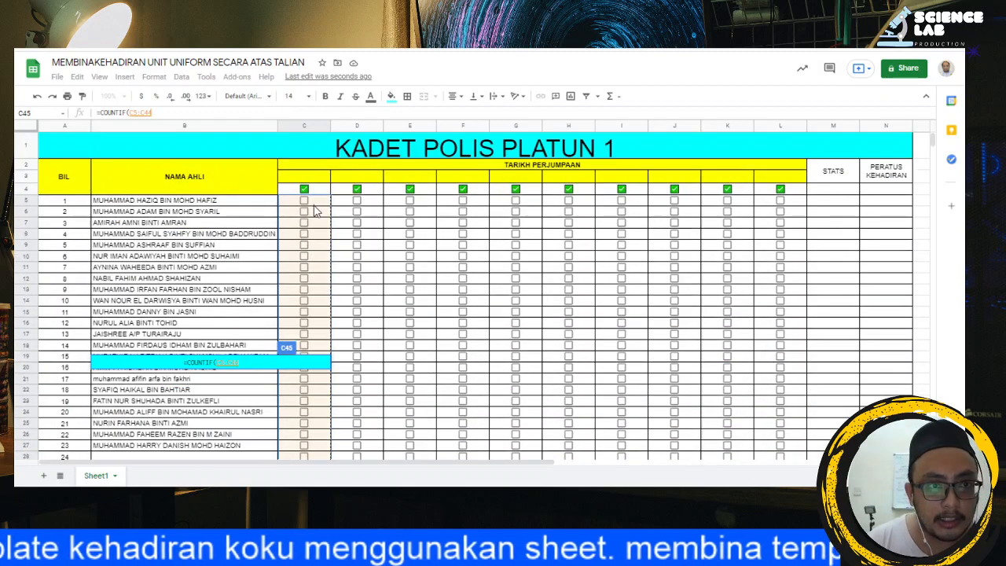
scroll(323, 338, down, 6)
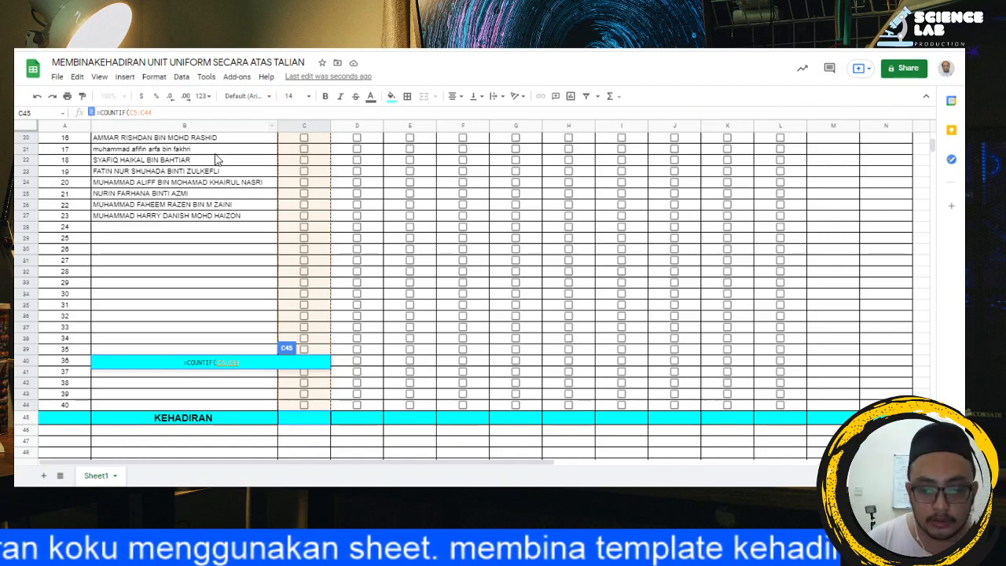
text(, )
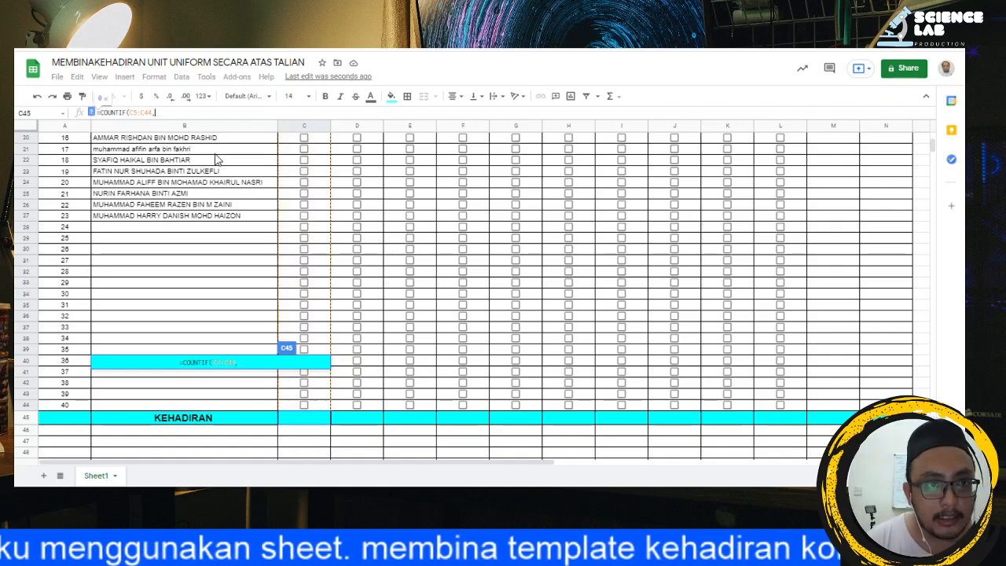
text(")
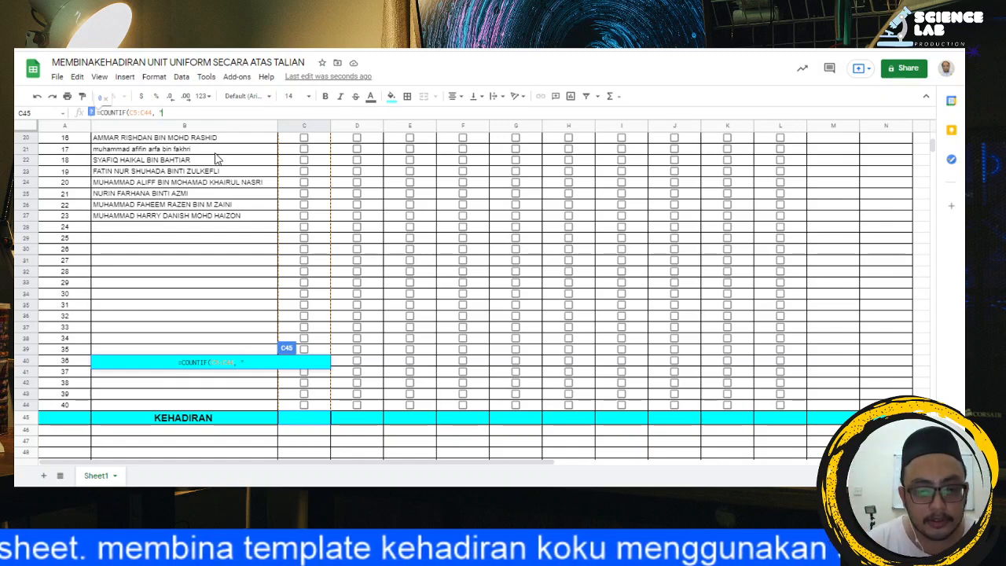
text(HA)
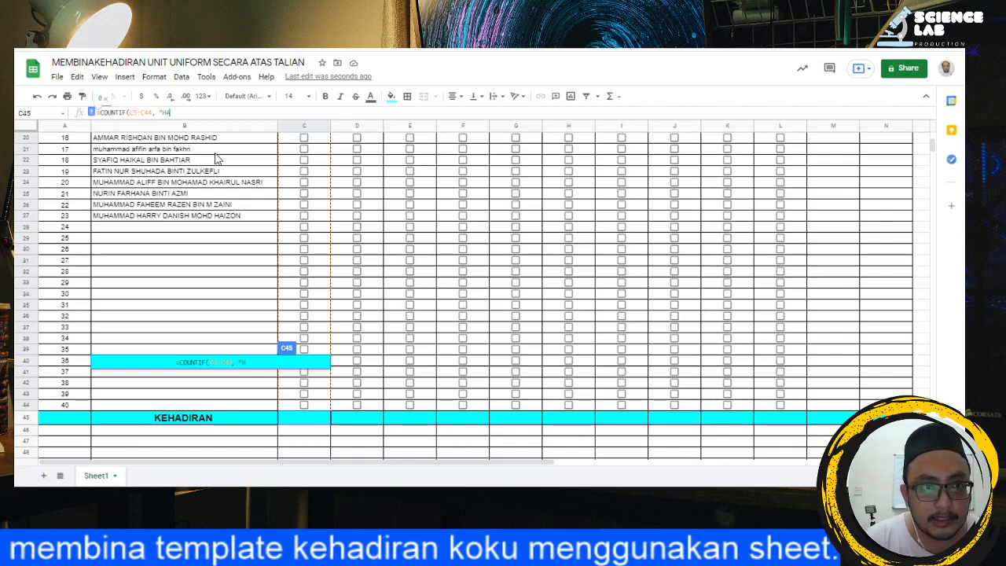
text(DIR)
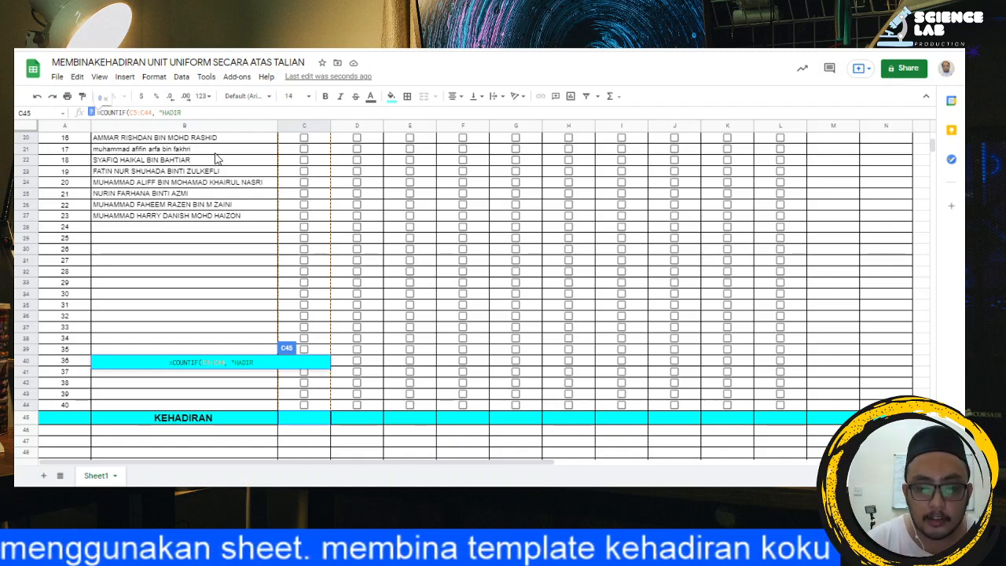
text(")
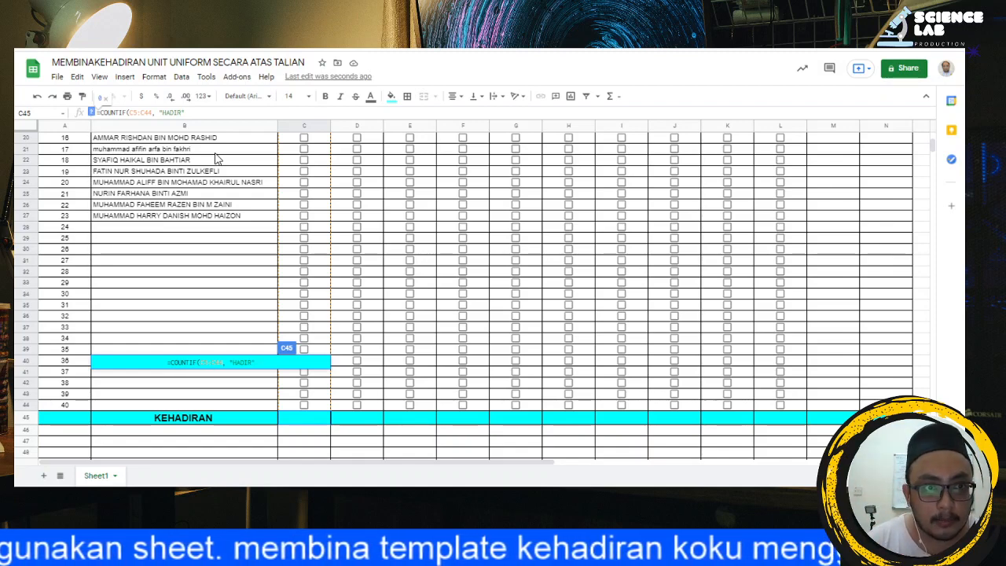
text())
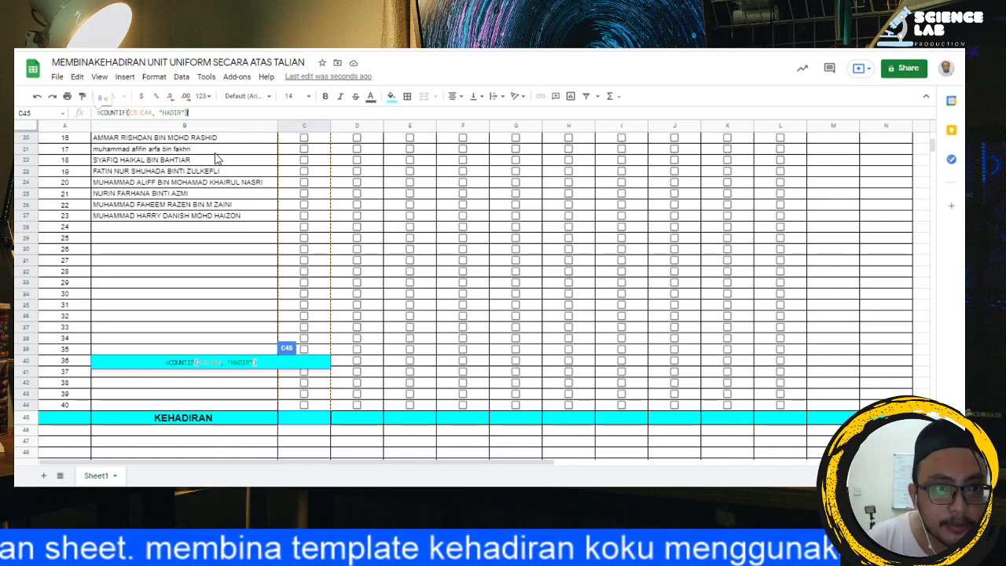
key(Return)
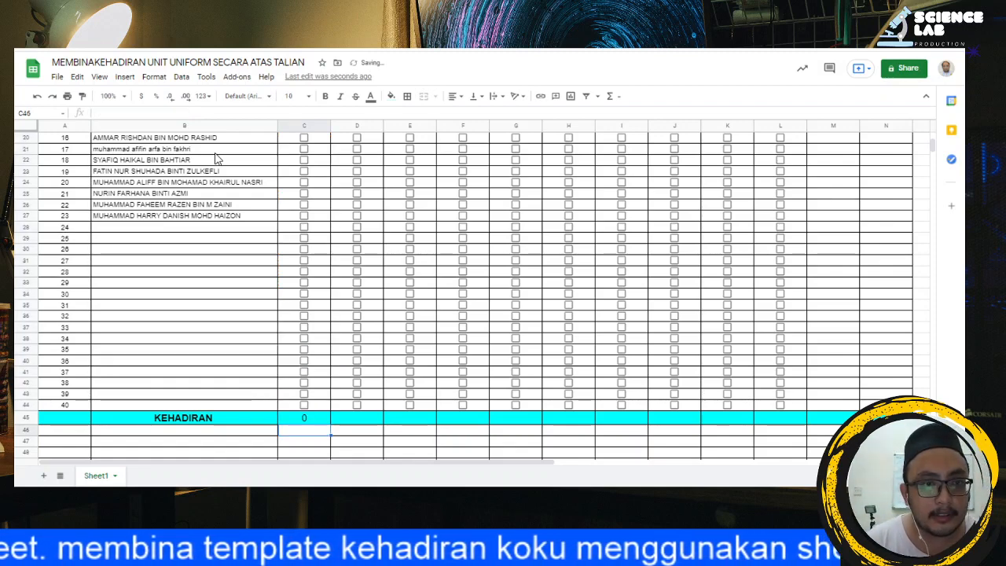
Step: Test the attendance count by ticking the checkboxes in C42:C44 and clearing them again
click(303, 404)
click(303, 393)
click(304, 382)
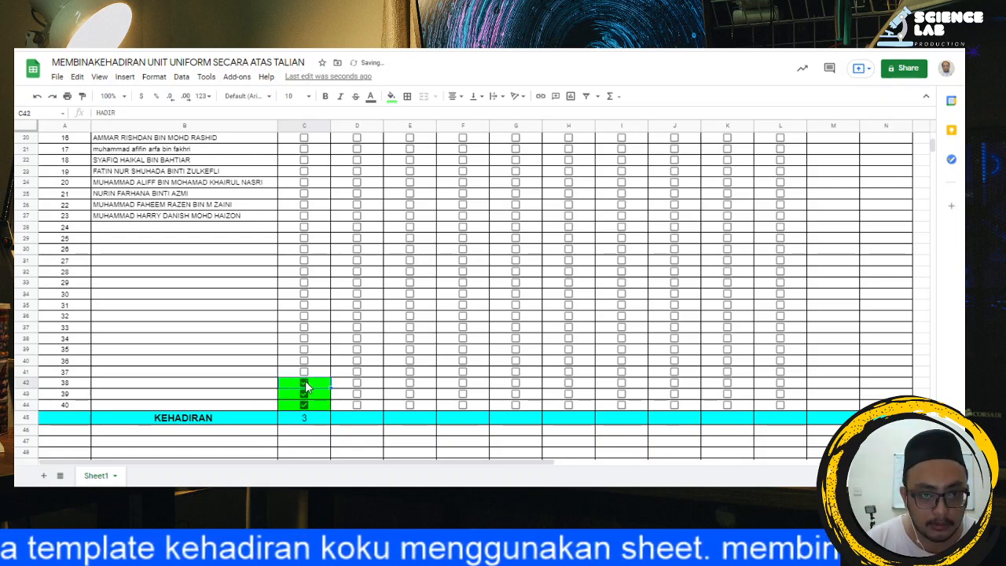
click(304, 404)
click(303, 393)
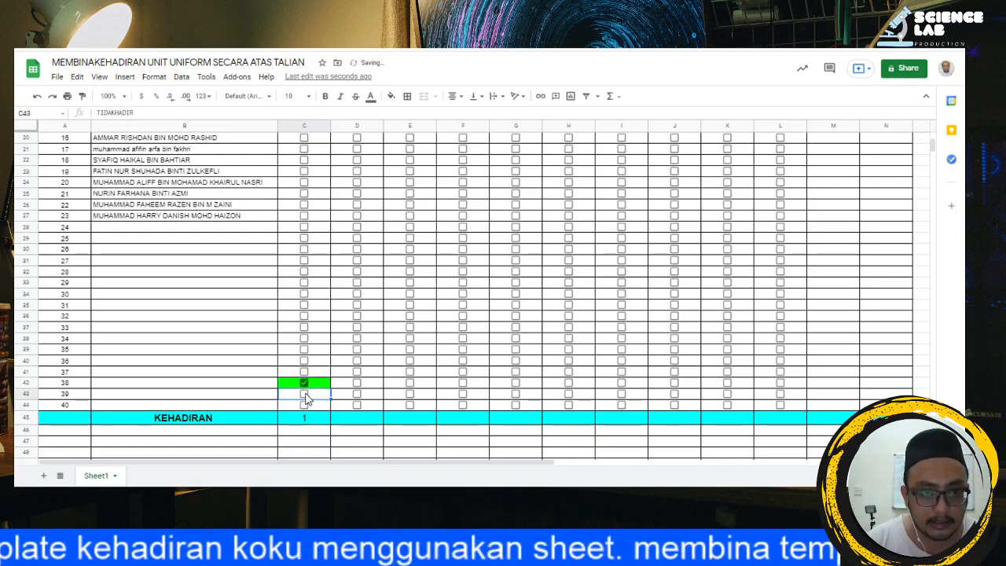
click(304, 382)
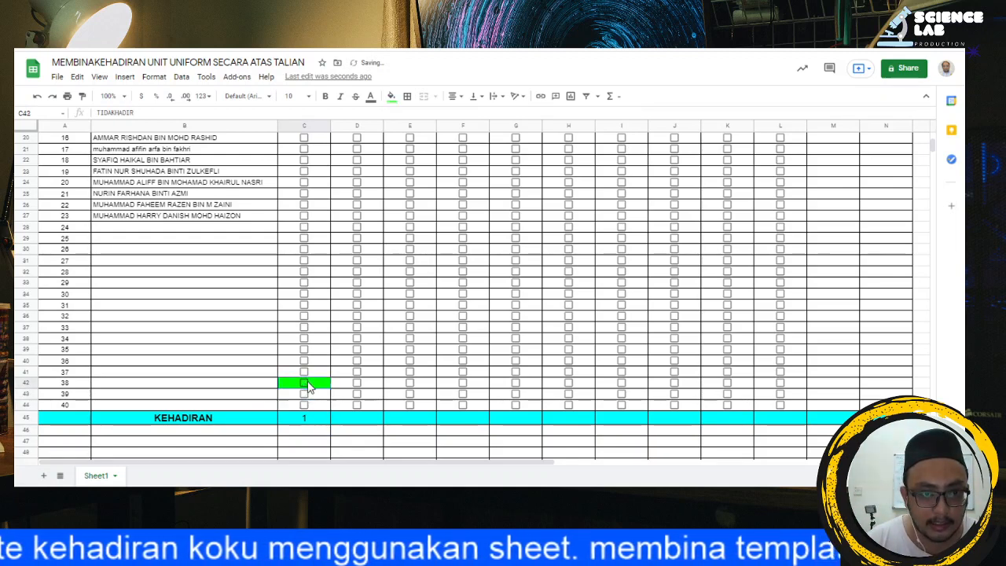
Step: Test the count with named members by ticking the checkboxes in C25:C27 and clearing them again
click(304, 215)
click(303, 204)
click(304, 194)
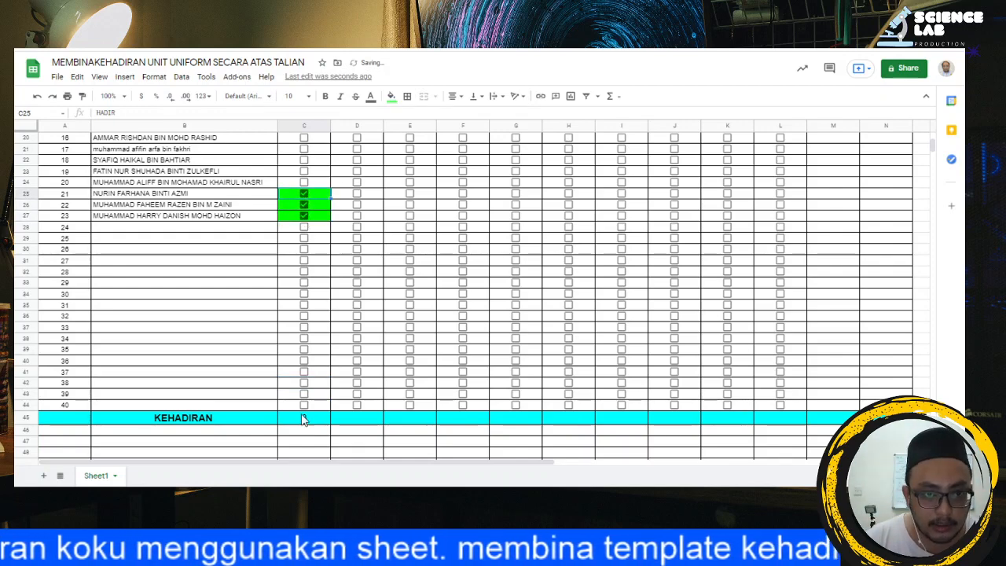
click(303, 194)
click(304, 204)
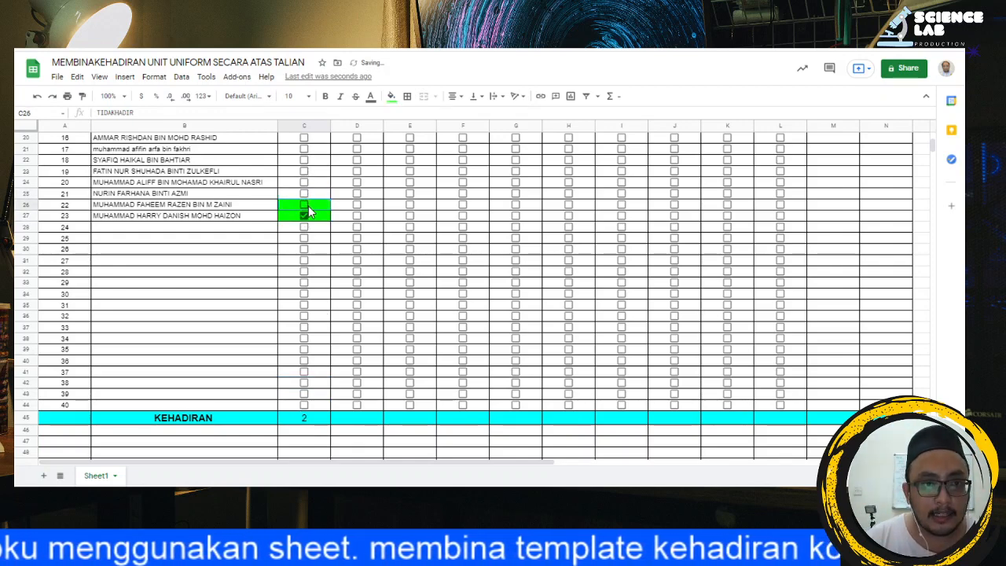
click(304, 215)
Step: Extend the C45 formula after COUNTIF(C5:C44, "HADIR") with & " / " & as a slash separator
click(309, 419)
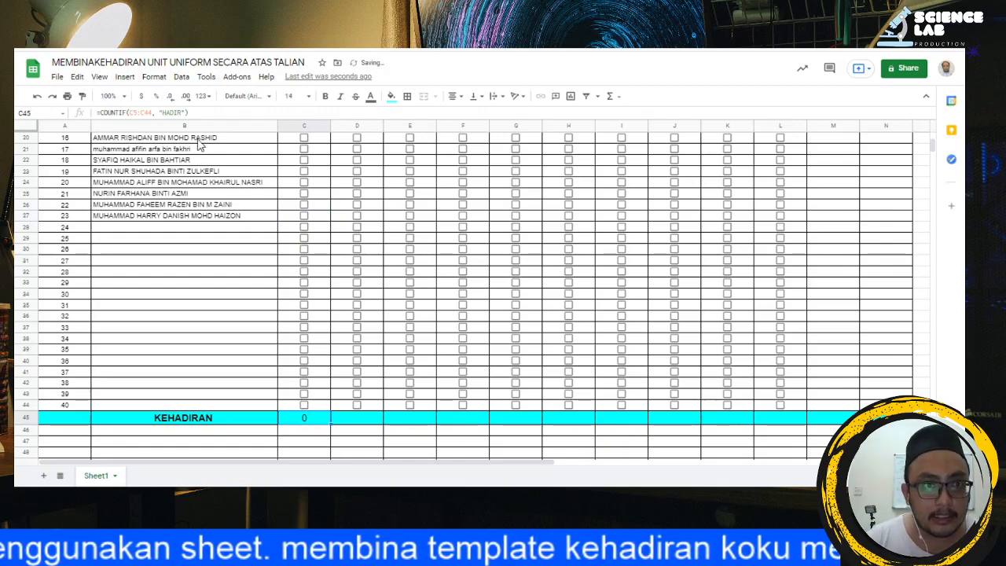
click(192, 112)
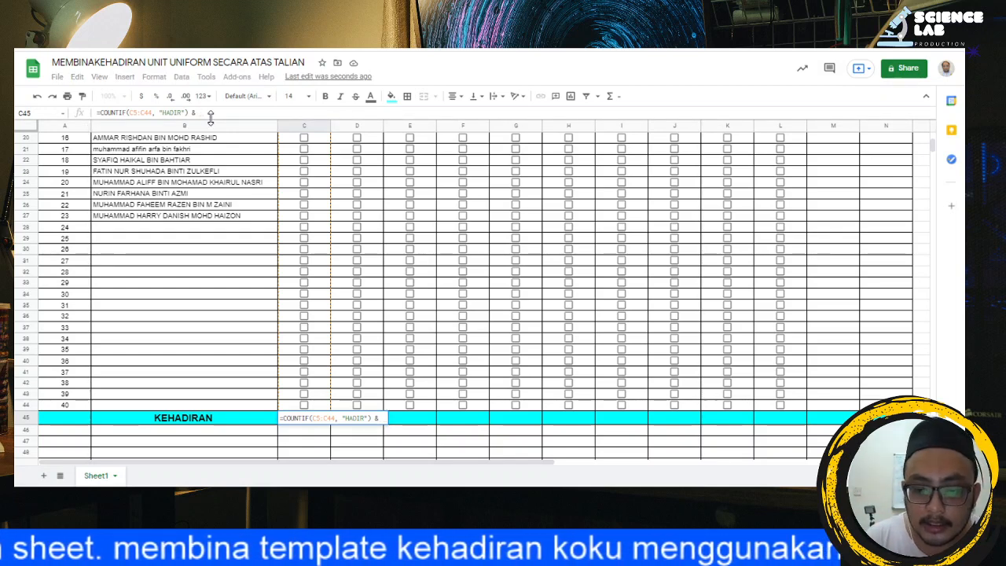
text(")
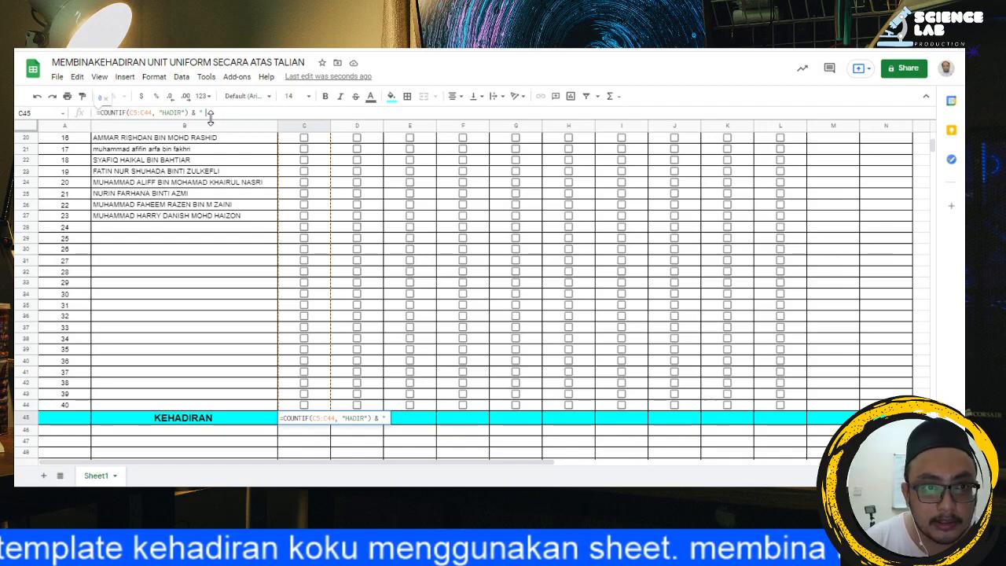
text( /)
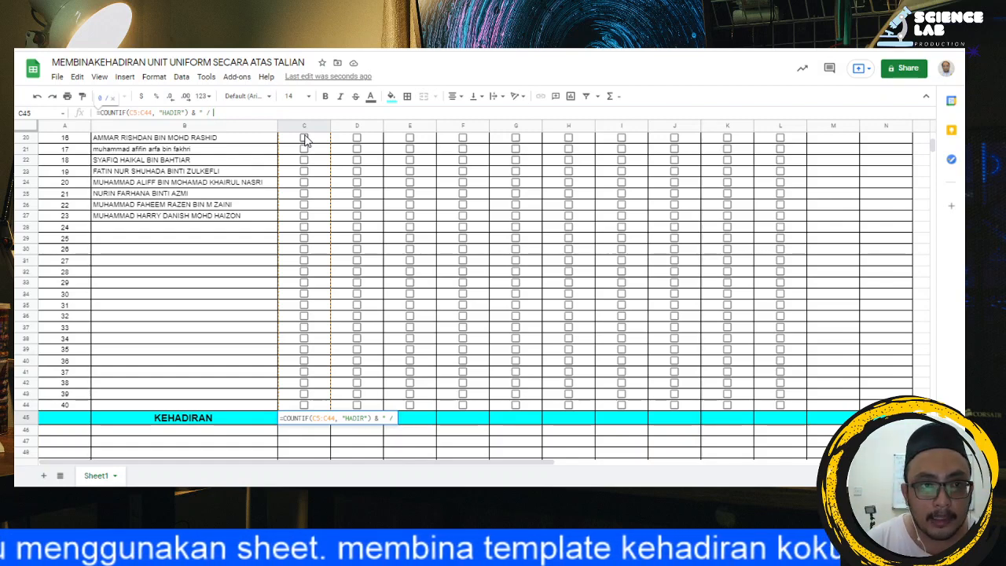
text(")
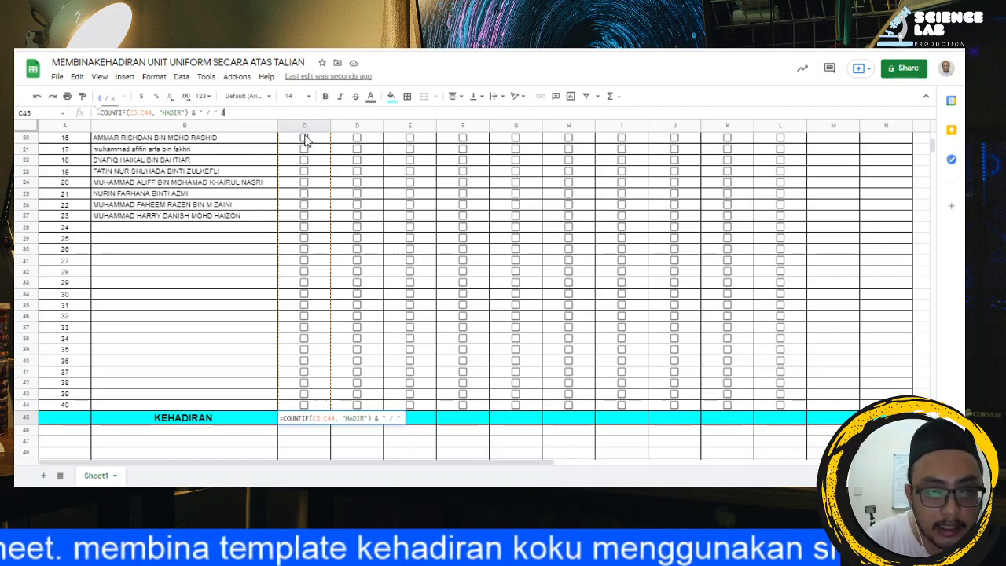
text( &)
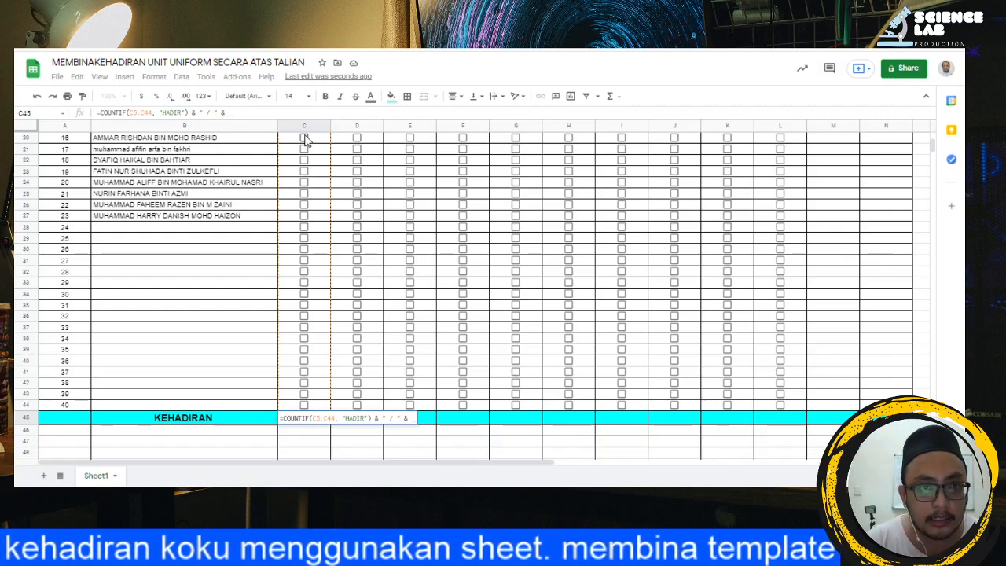
Step: Append COUNTIF(B5:B44, "*") to the C45 formula to count the listed member names, and commit it
text(COUN)
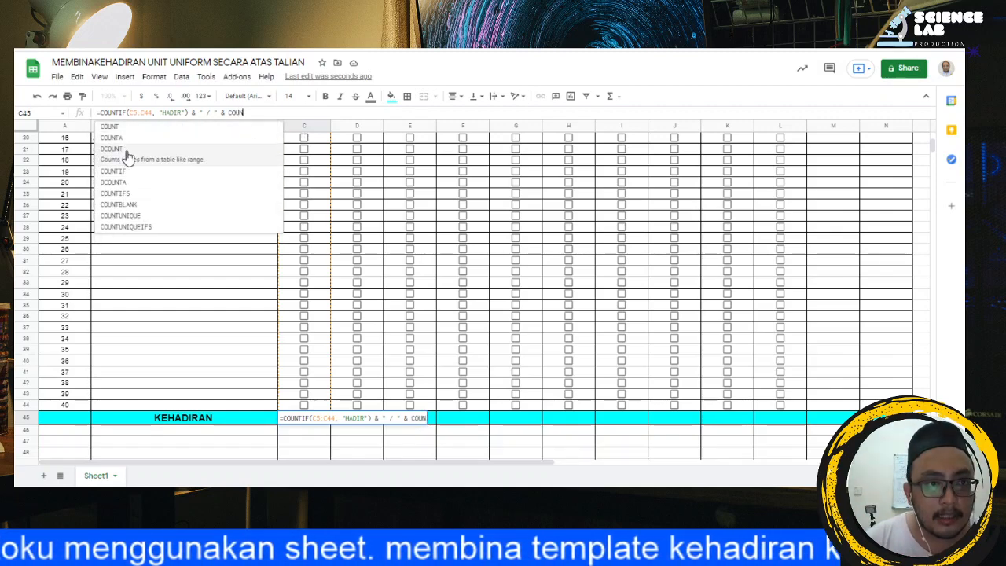
click(122, 169)
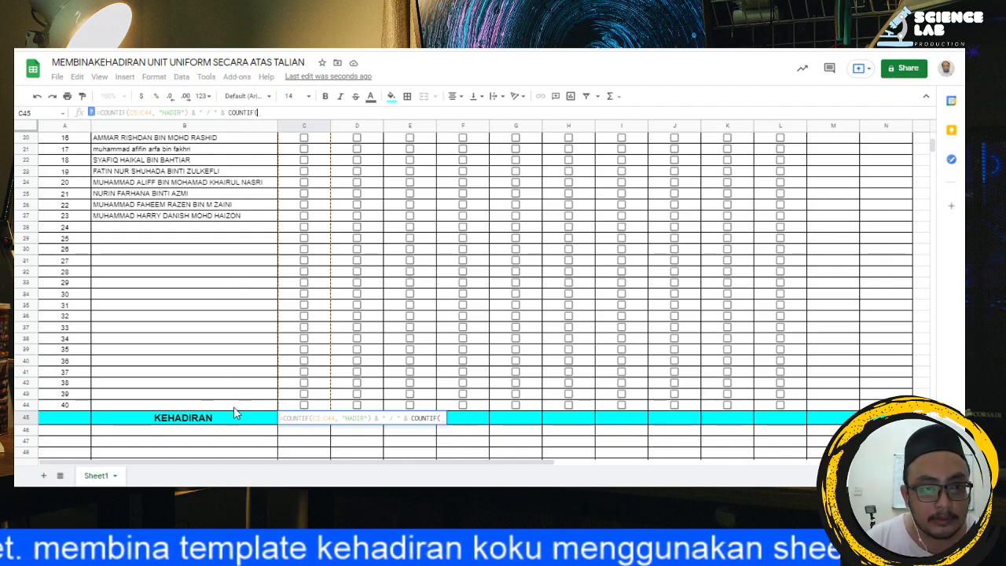
drag(234, 405, 214, 201)
scroll(307, 306, down, 8)
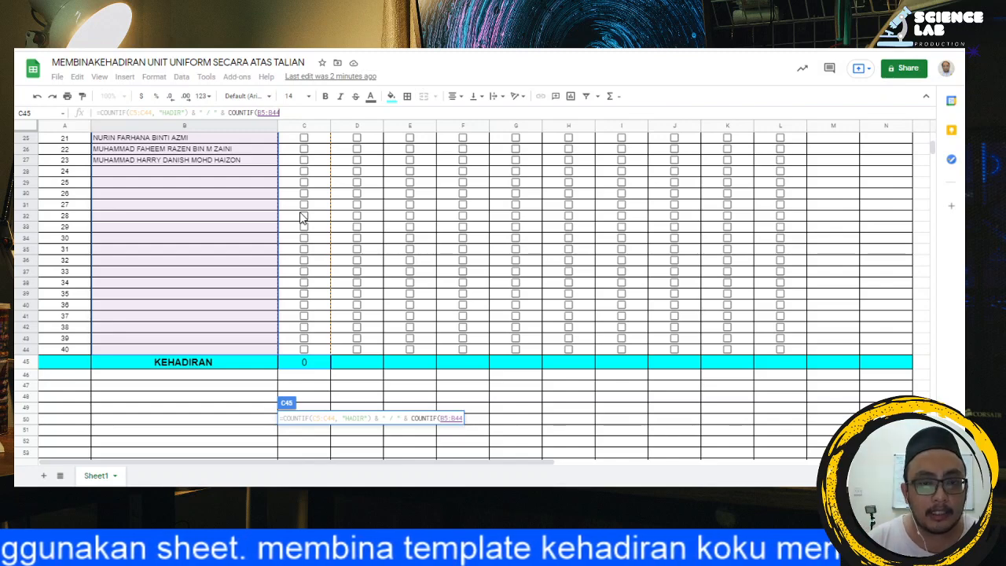
text(,)
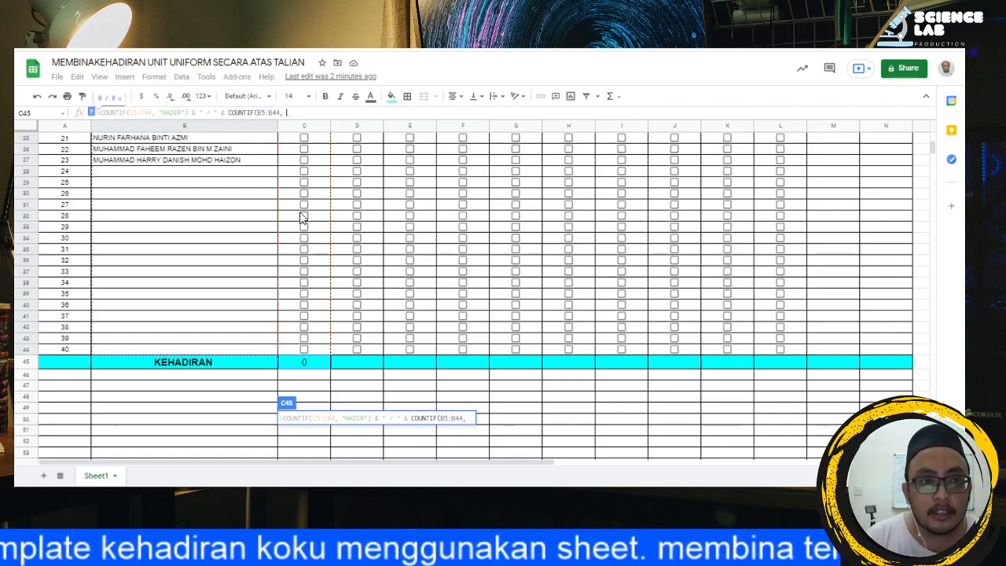
text(")
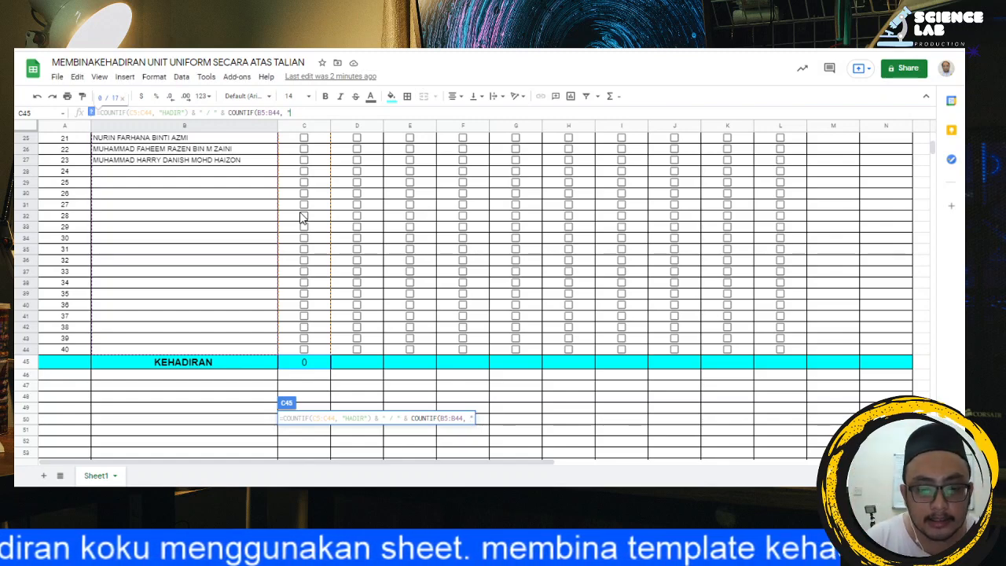
text(*)
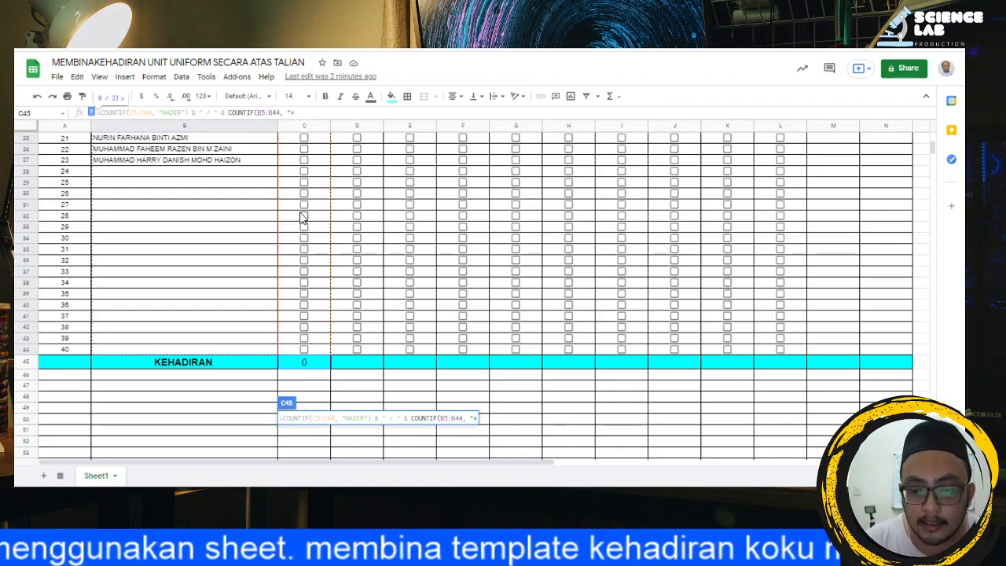
text(")
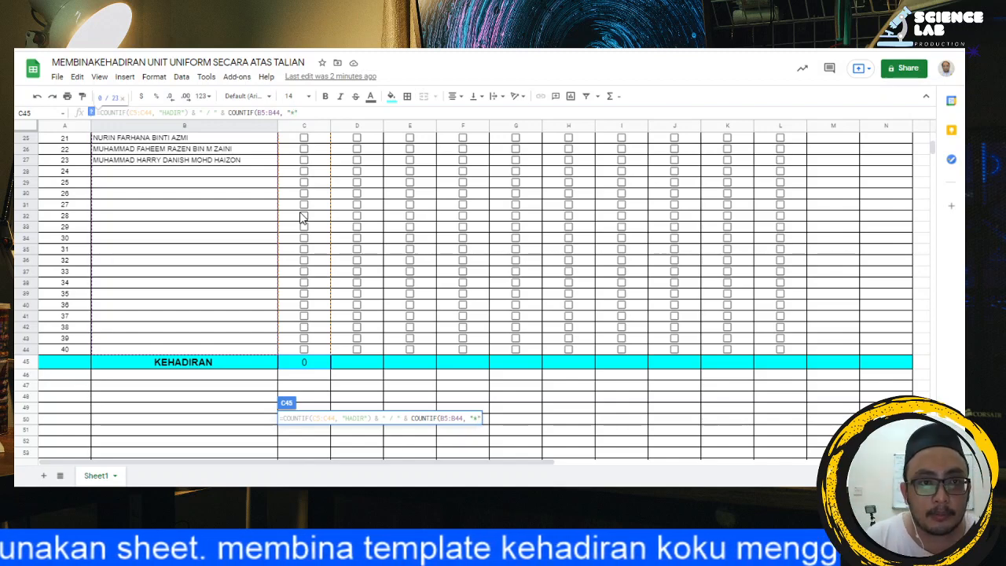
text())
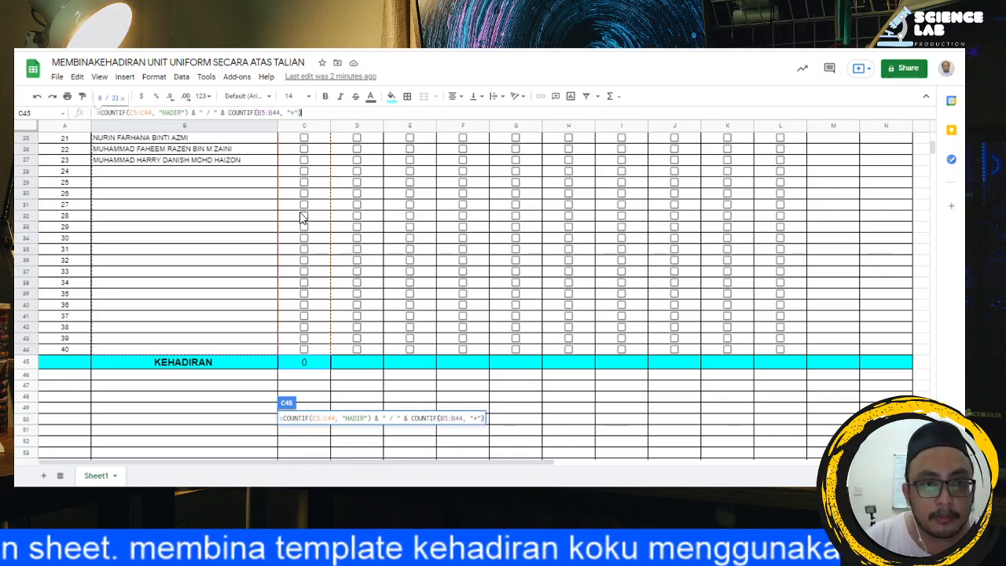
key(Return)
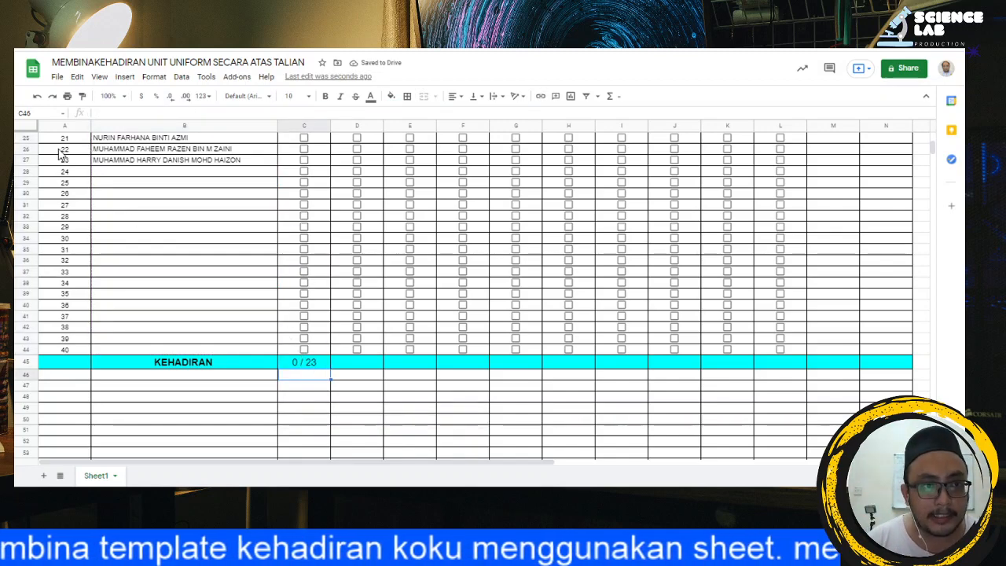
Step: Test the member total by entering a sample name in B28, deleting it again, and selecting C45
click(116, 174)
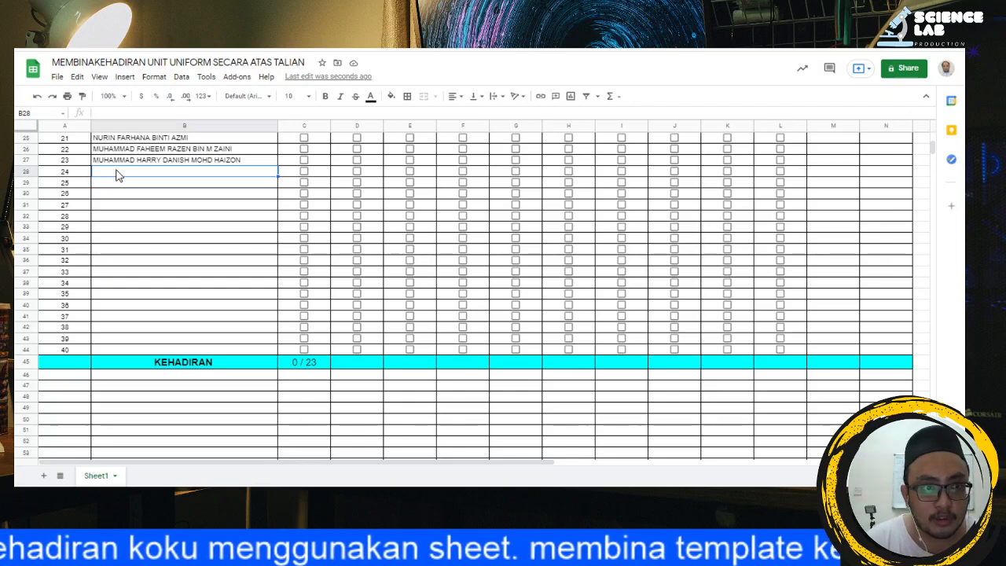
text(GIGI)
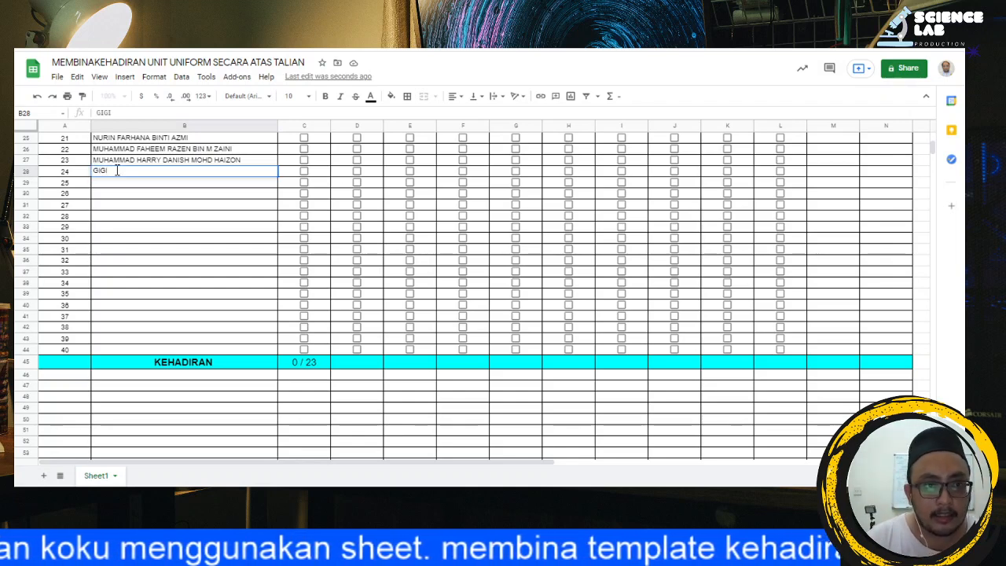
click(174, 217)
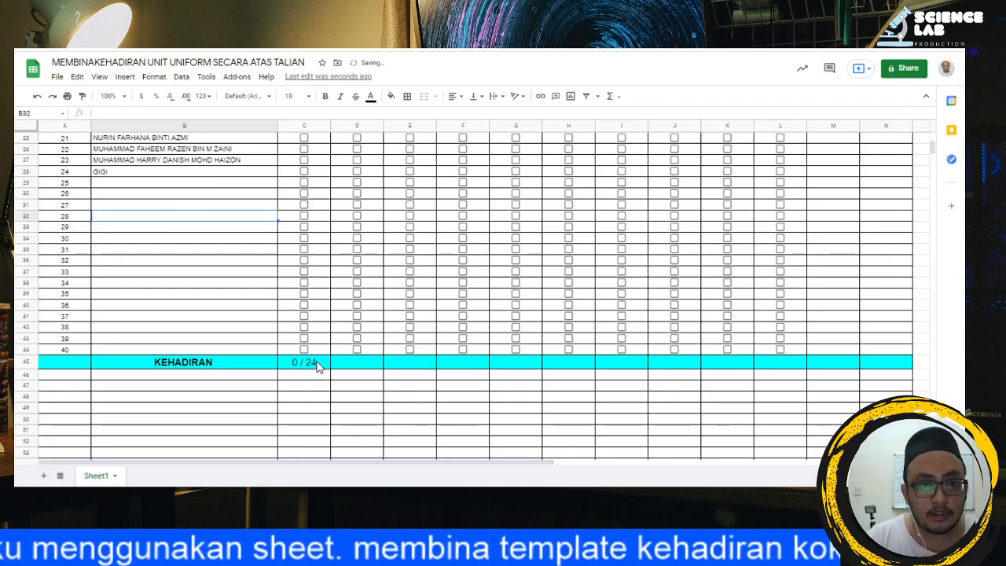
click(125, 174)
key(Delete)
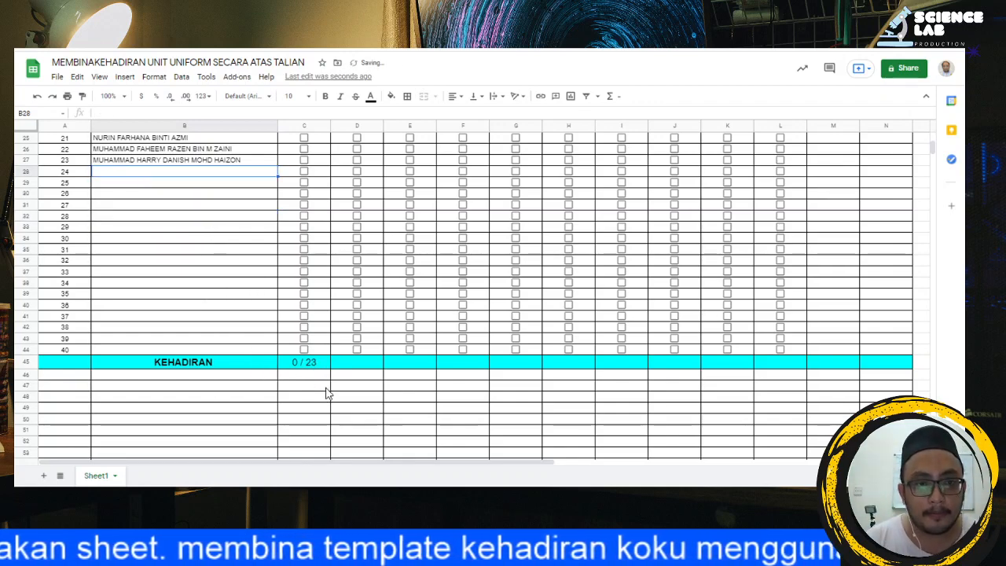
click(319, 364)
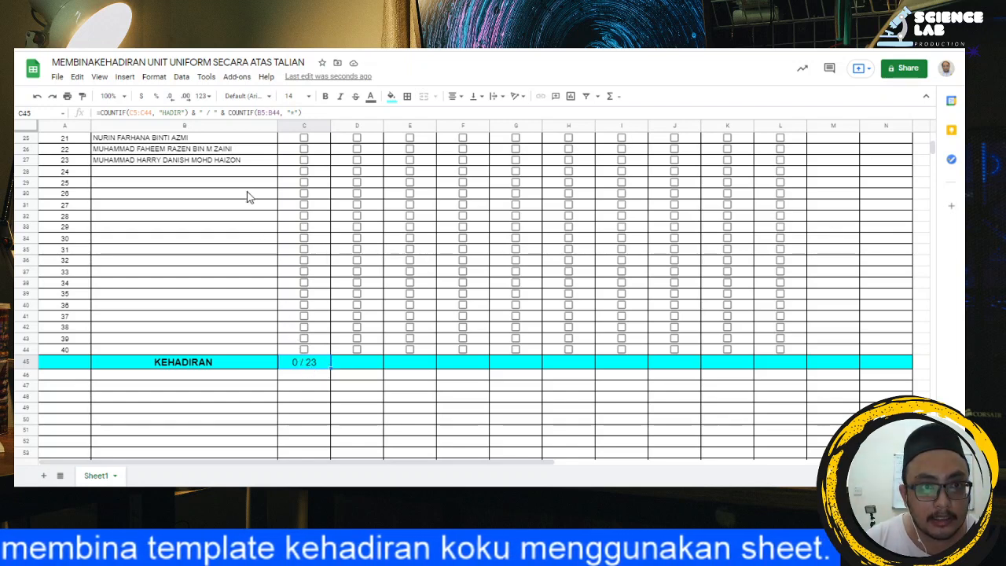
Step: Make the member-name range in the C45 formula absolute as $B$5:$B$44 and commit the formula
click(258, 112)
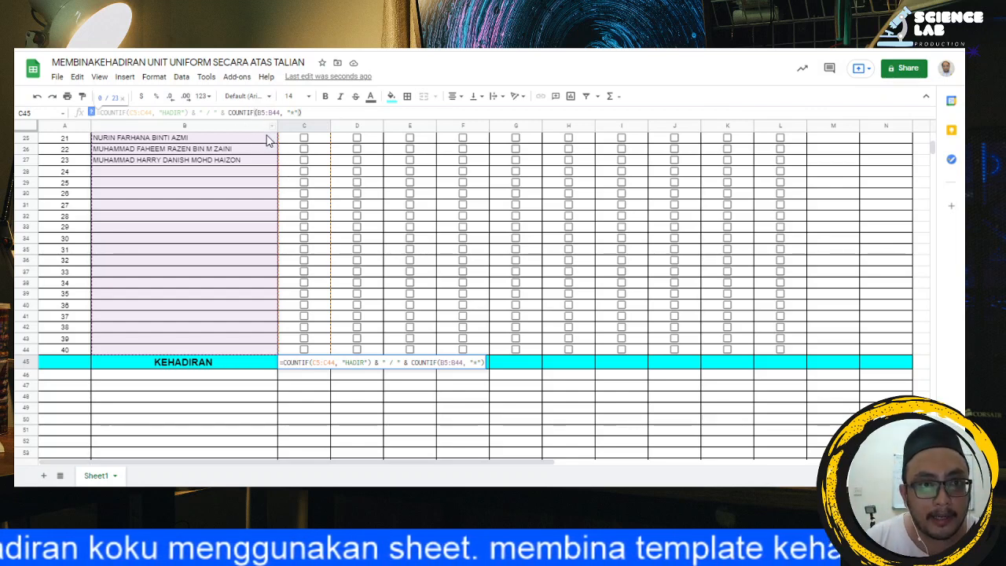
key(F4)
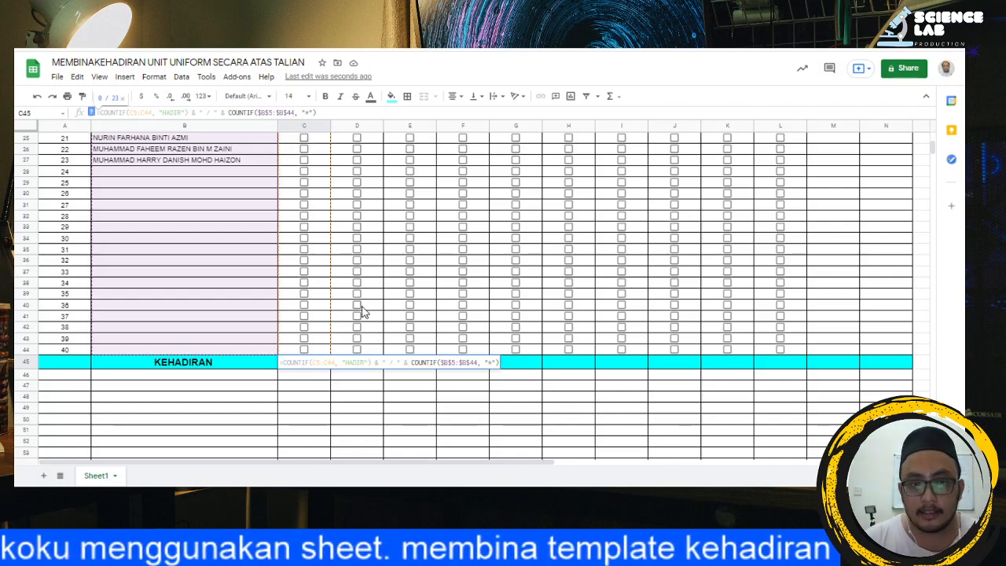
key(Return)
Step: Fill the C45 attendance formula across the KEHADIRAN row through L45
click(313, 364)
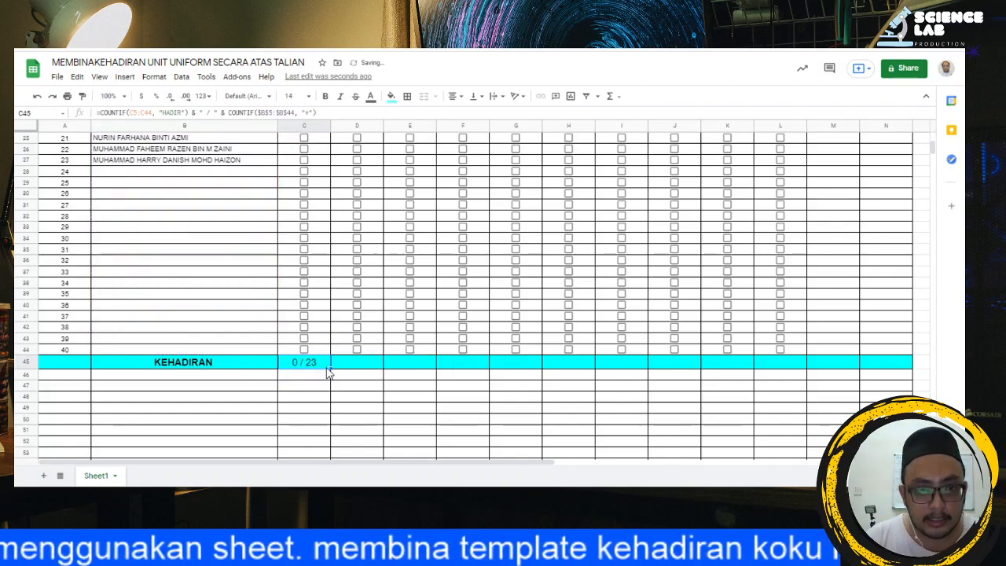
drag(331, 367, 791, 363)
click(522, 406)
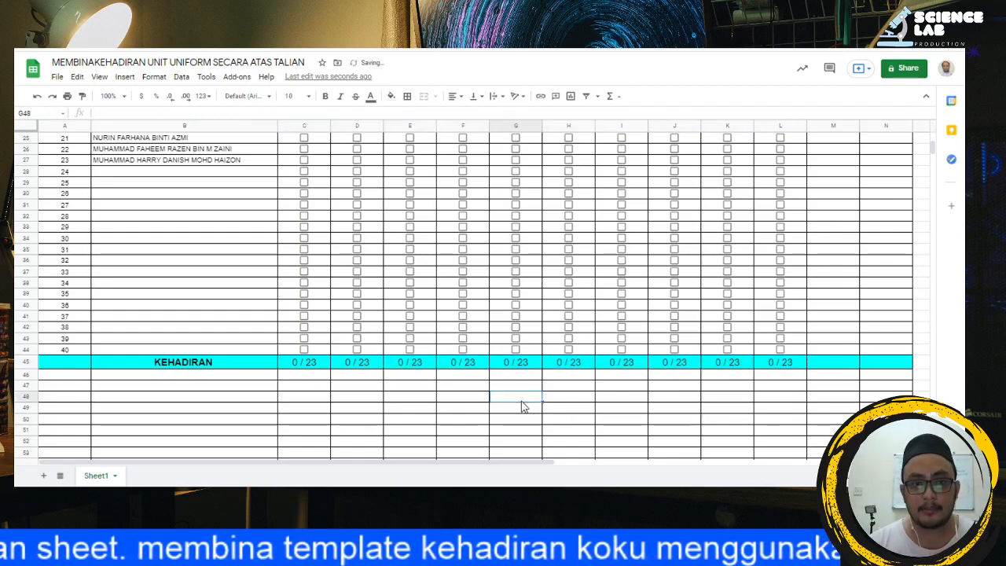
scroll(413, 281, up, 3)
scroll(416, 281, up, 5)
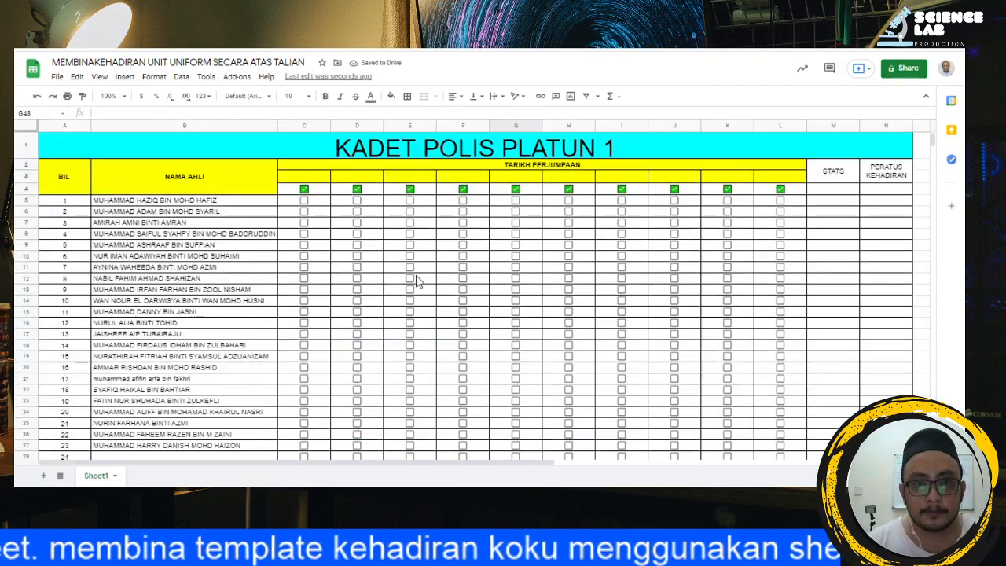
scroll(759, 275, down, 5)
scroll(760, 283, up, 5)
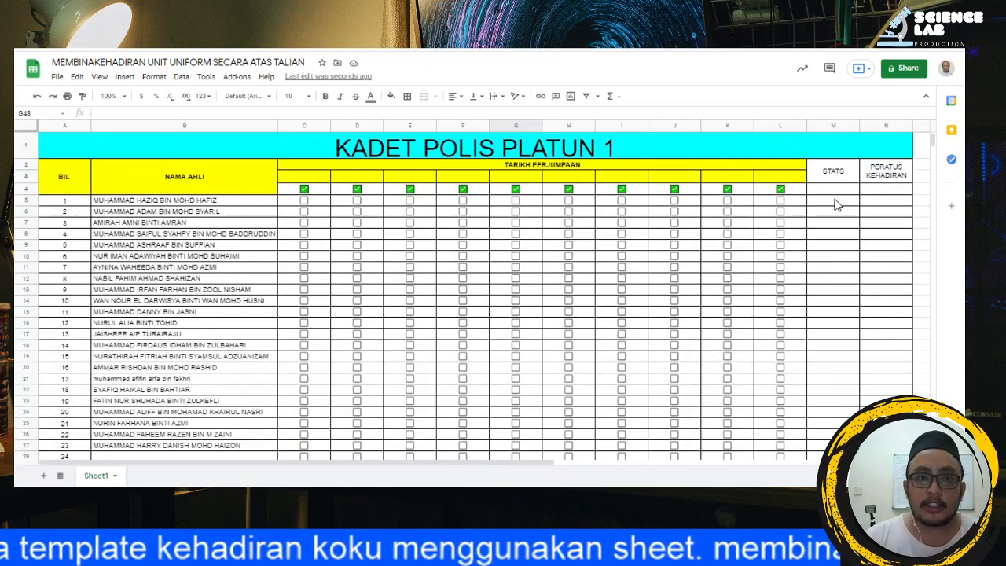
Step: Copy the whole C45 formula and paste it into M5 under STATS
click(836, 204)
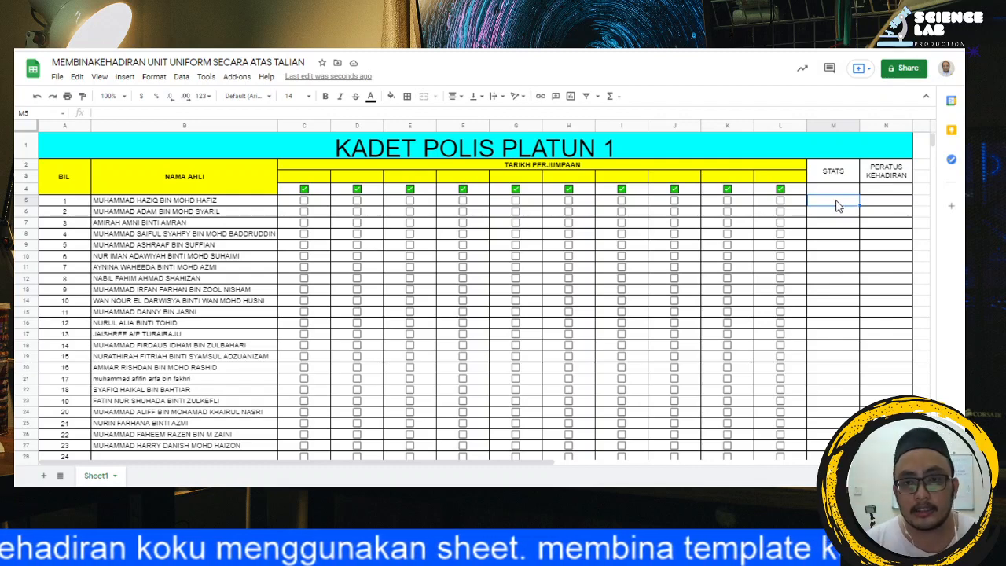
scroll(581, 315, down, 10)
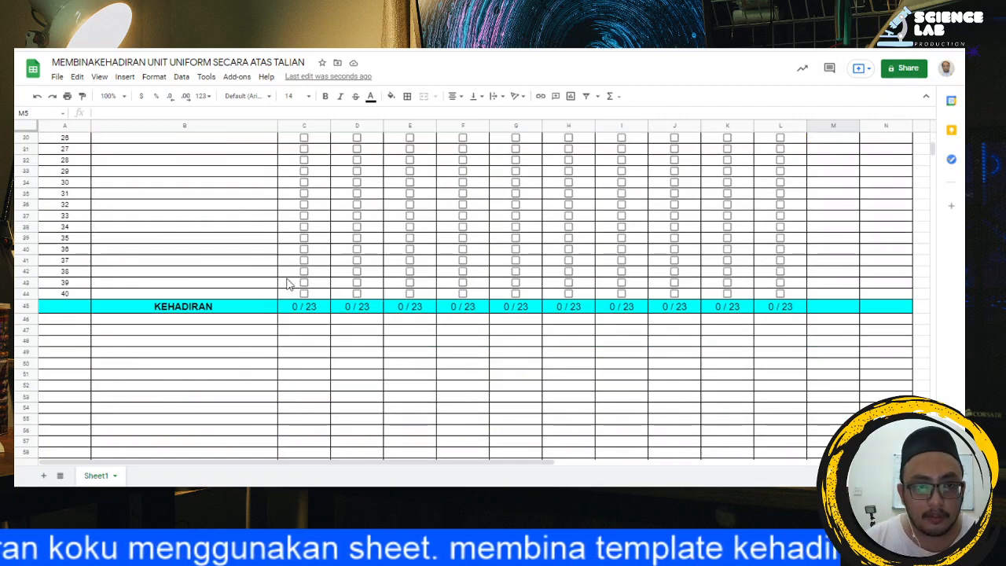
click(303, 307)
drag(329, 113, 94, 115)
key(ctrl+c)
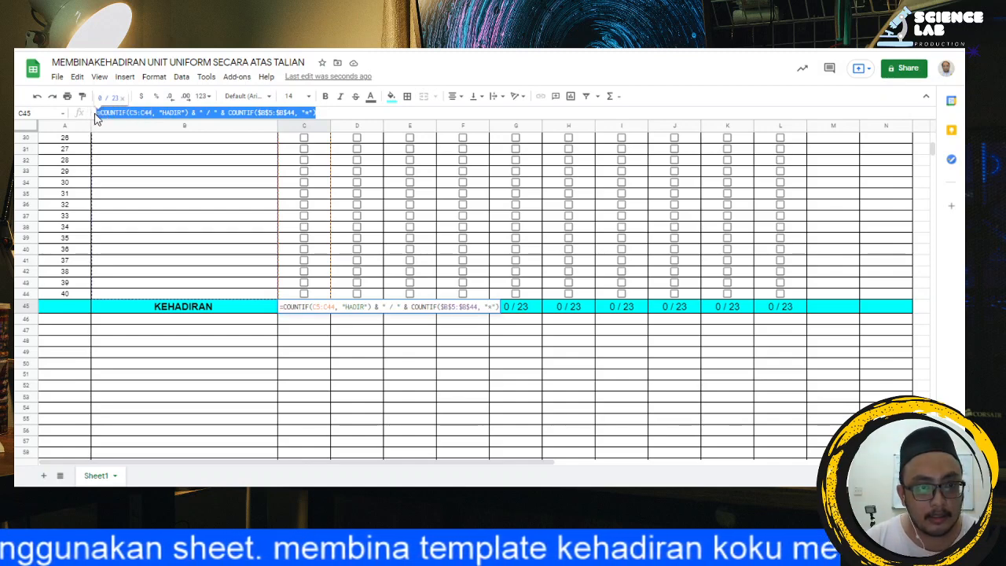
scroll(860, 228, up, 10)
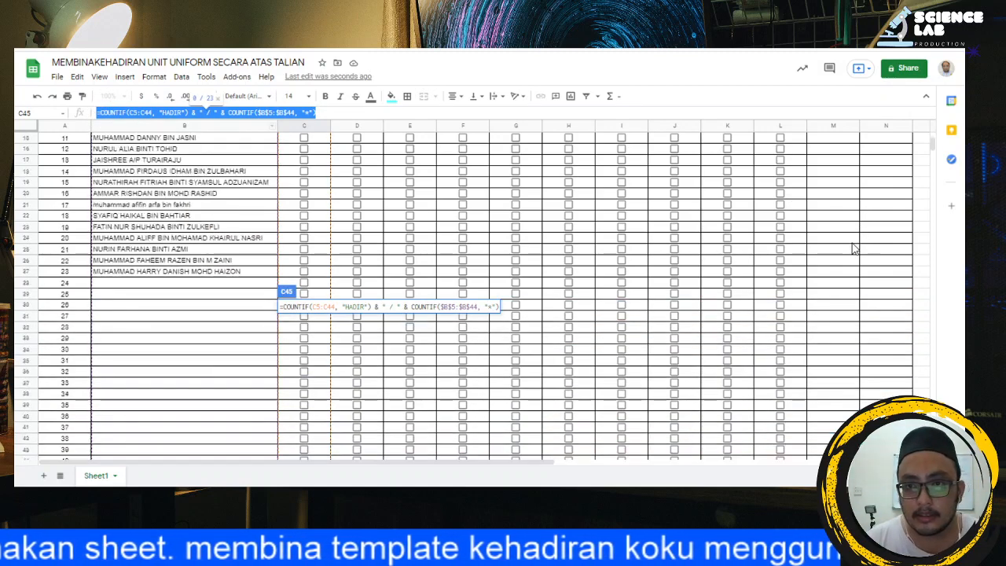
click(821, 200)
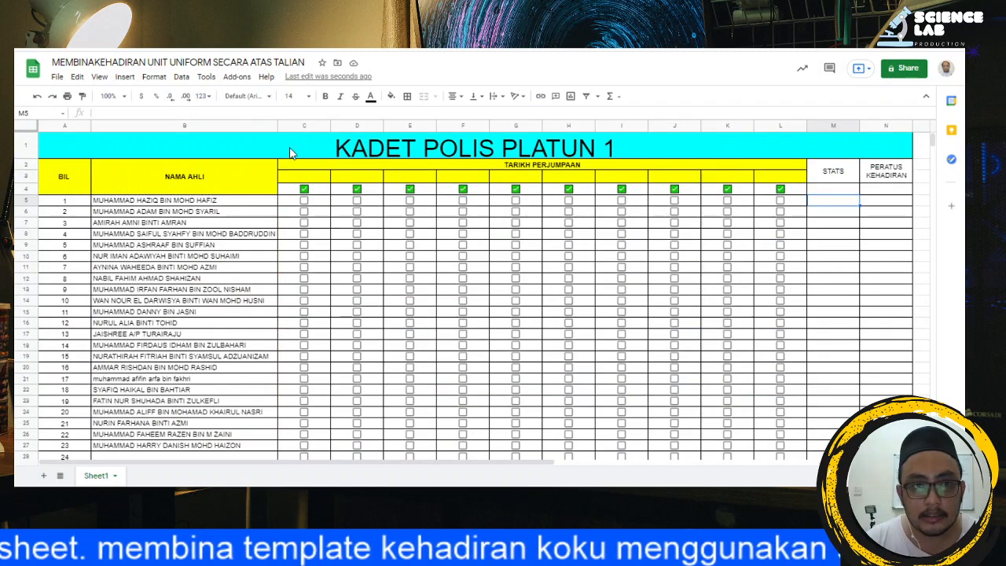
click(244, 112)
key(ctrl+v)
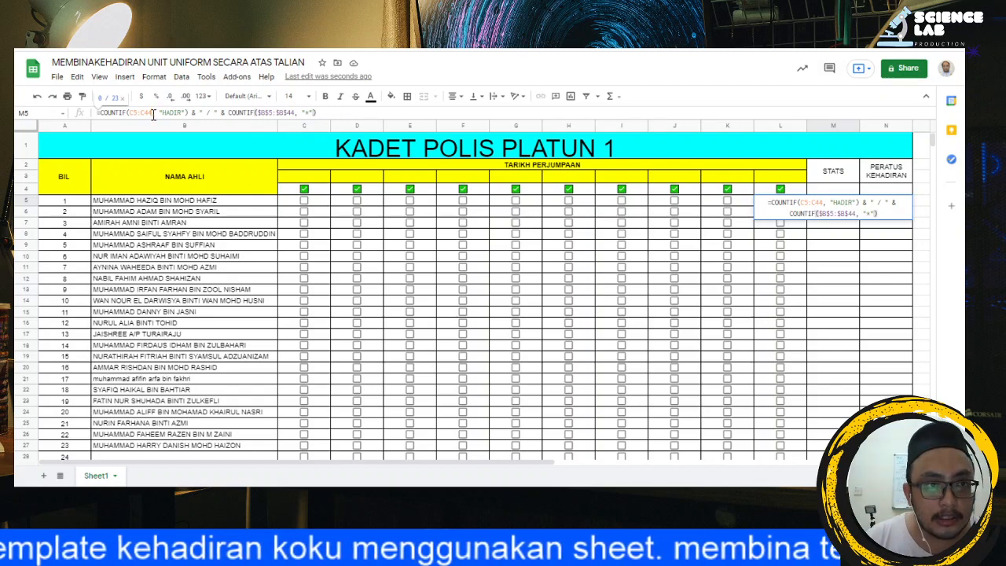
Step: Remove the C5:C44 range from the pasted M5 formula, clear the rest of it, and reselect M5
drag(153, 114, 129, 114)
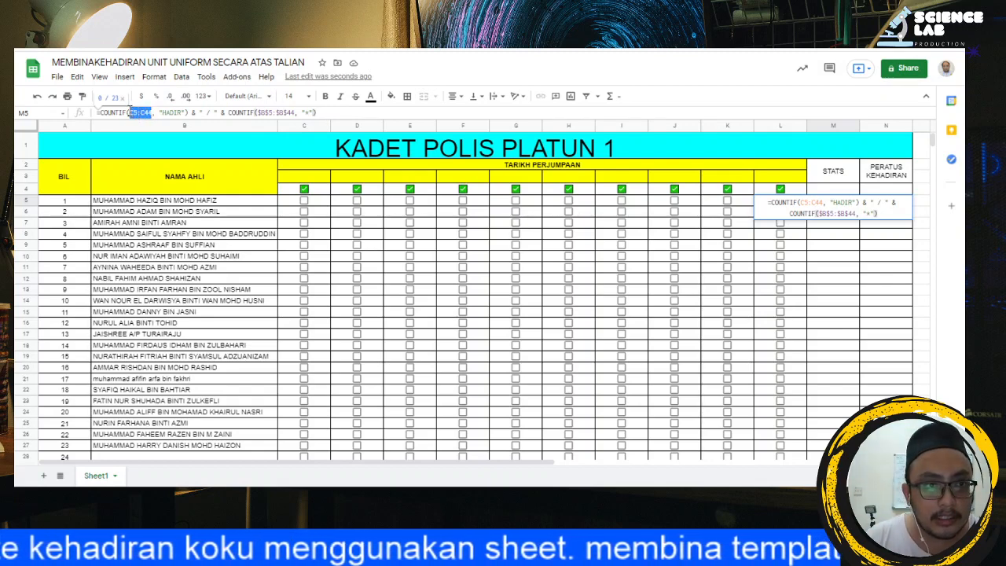
key(BackSpace)
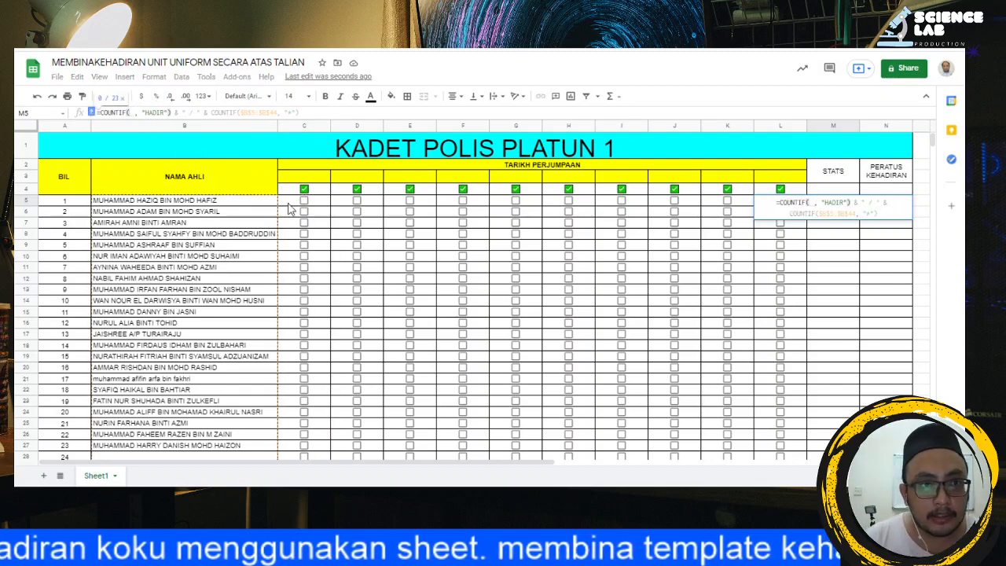
drag(307, 113, 134, 108)
key(Right)
key(BackSpace)
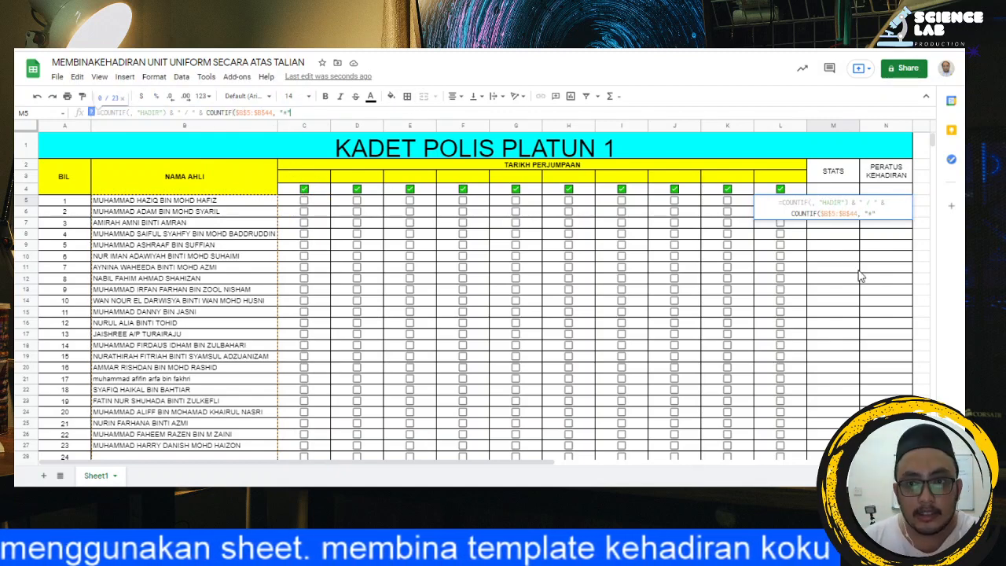
key(BackSpace)
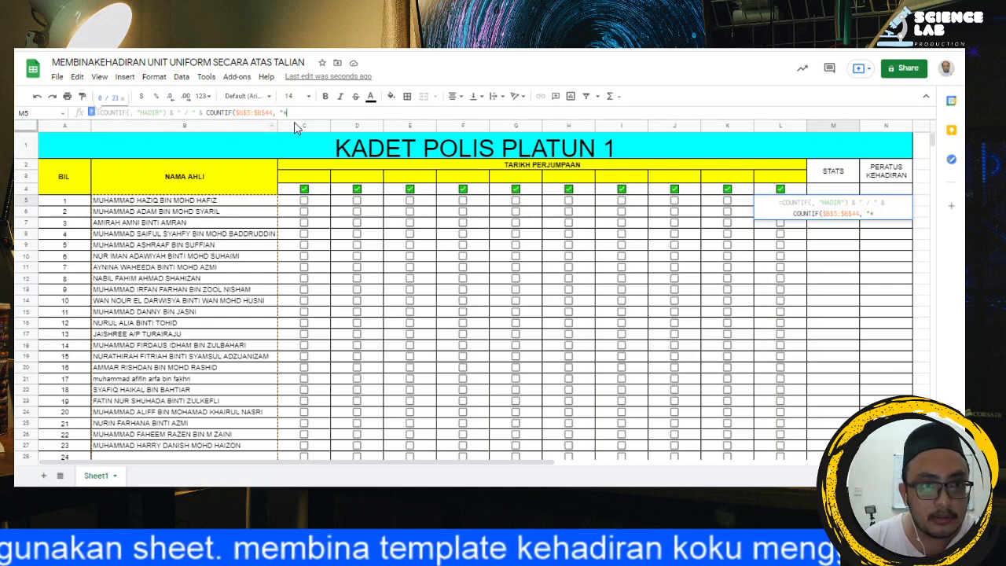
key(BackSpace)
key(BackSpace)
key(BackSpace)
key(BackSpace)
key(BackSpace)
key(BackSpace)
key(BackSpace)
key(BackSpace)
key(BackSpace)
key(BackSpace)
key(BackSpace)
key(BackSpace)
key(BackSpace)
key(BackSpace)
key(BackSpace)
key(BackSpace)
key(BackSpace)
key(BackSpace)
key(BackSpace)
key(BackSpace)
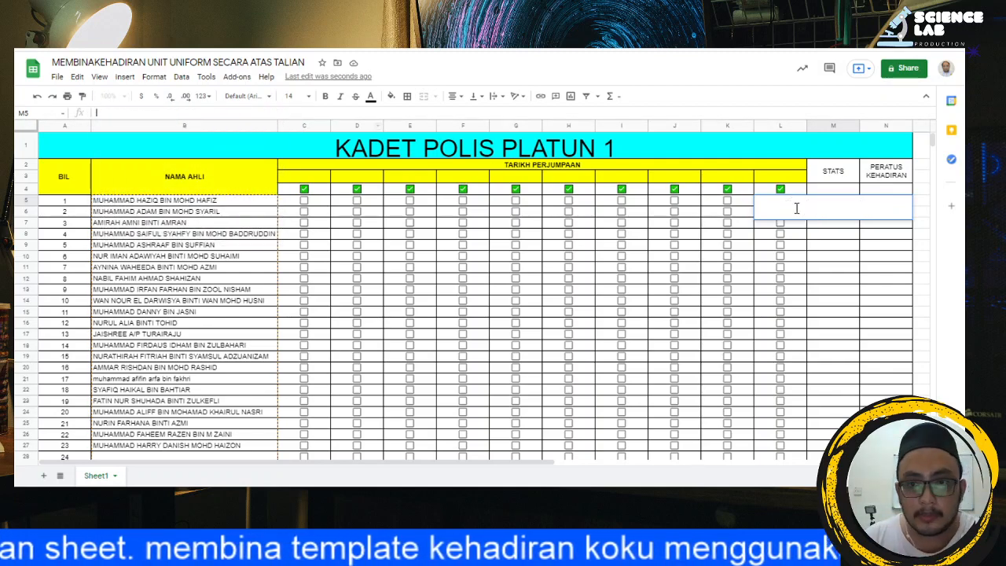
click(850, 246)
click(818, 179)
click(821, 201)
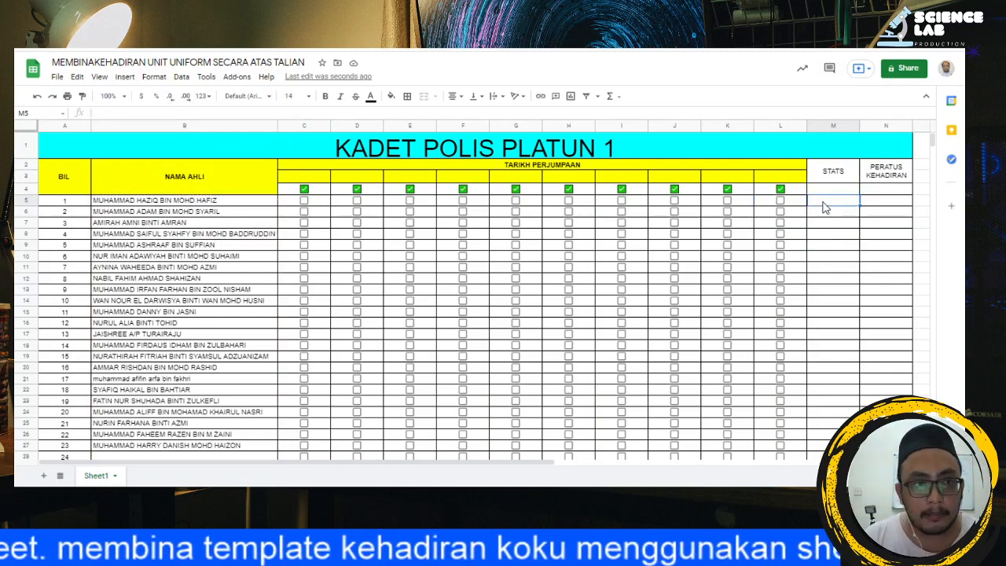
click(182, 112)
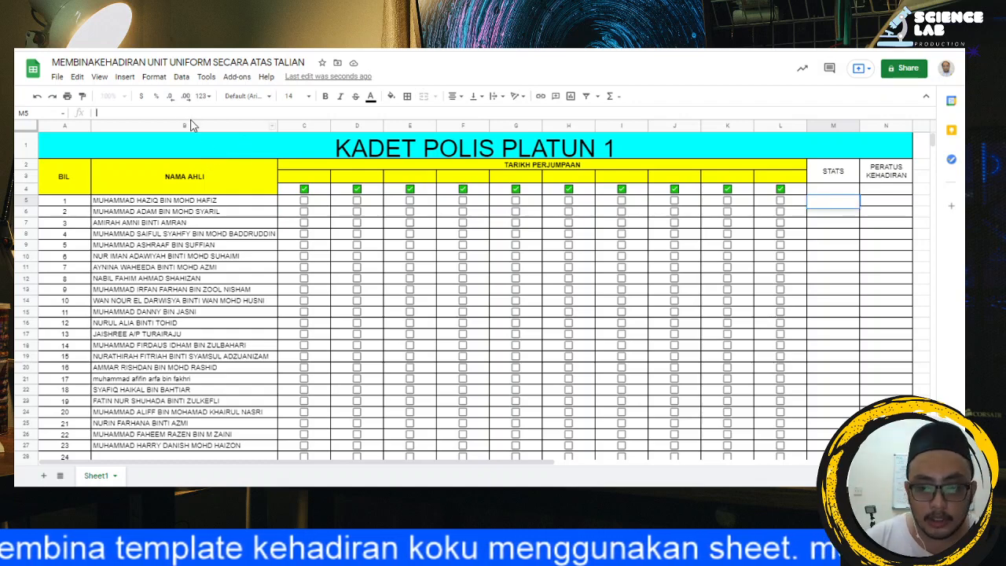
text(=COUNTIF)
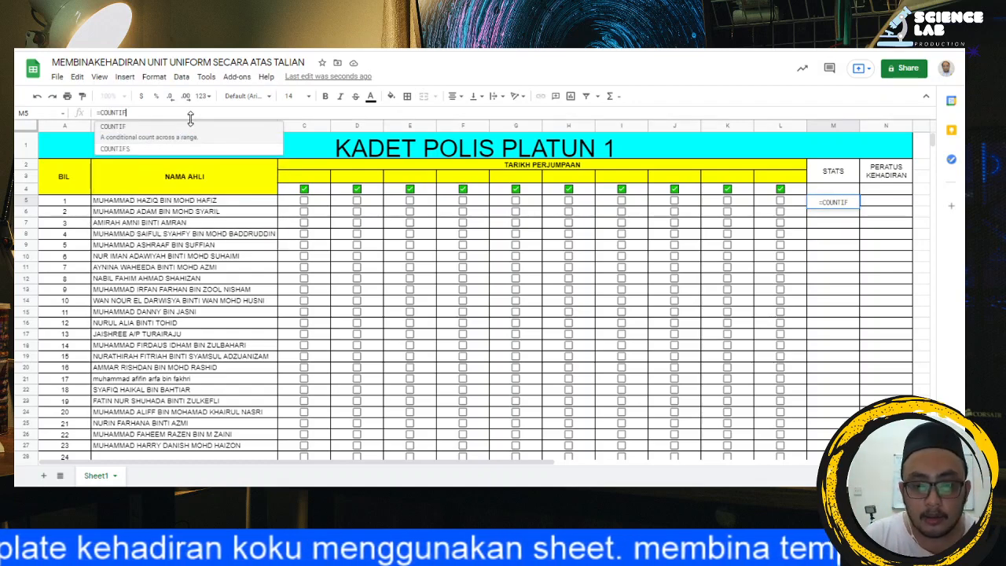
text(()
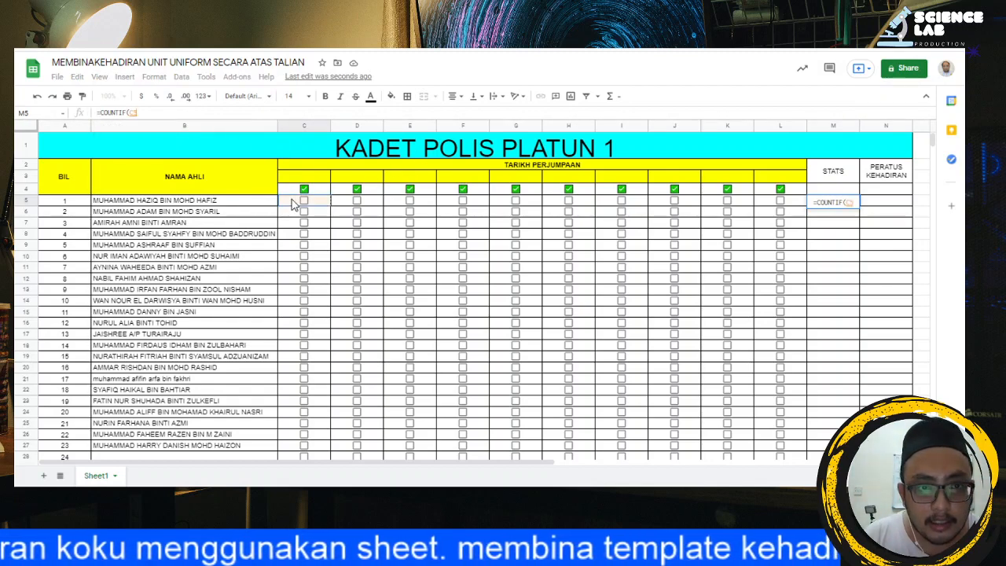
drag(292, 203, 747, 199)
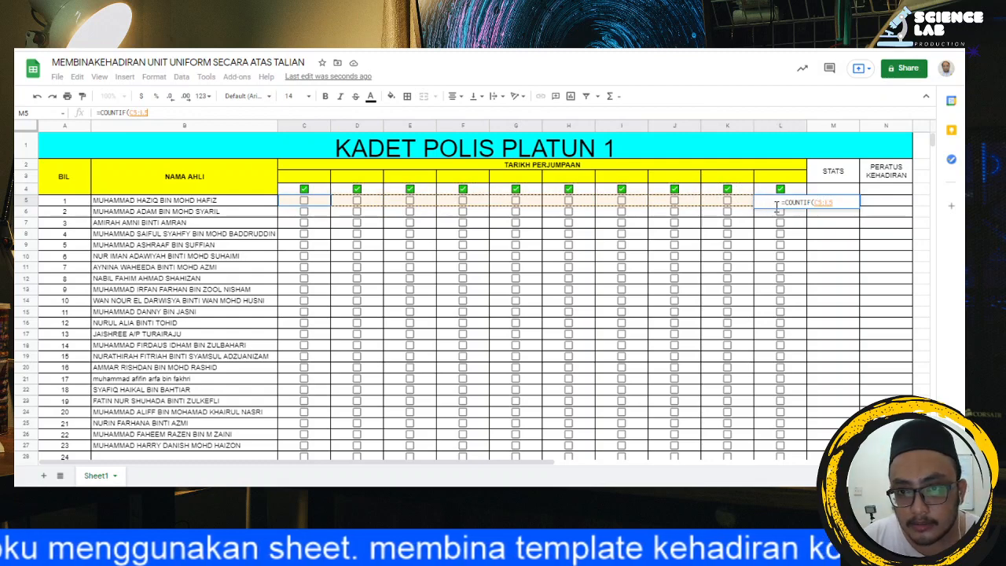
click(840, 255)
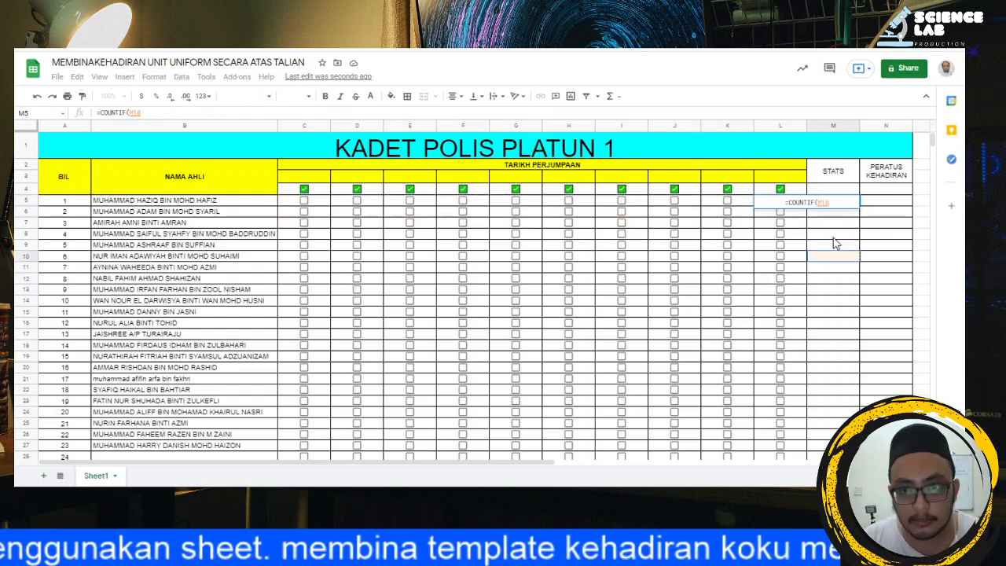
drag(838, 203, 636, 208)
key(BackSpace)
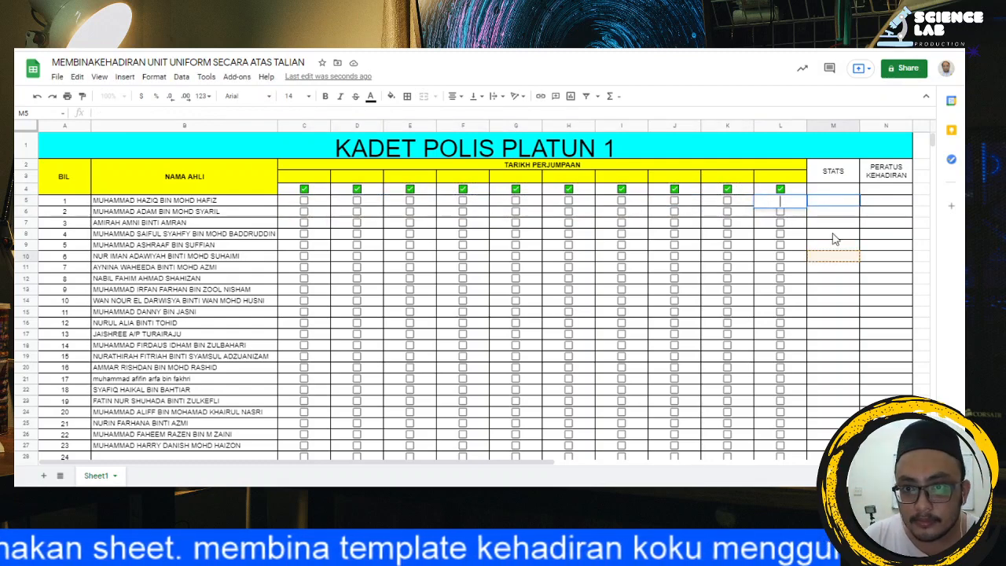
key(Escape)
key(Up)
click(840, 205)
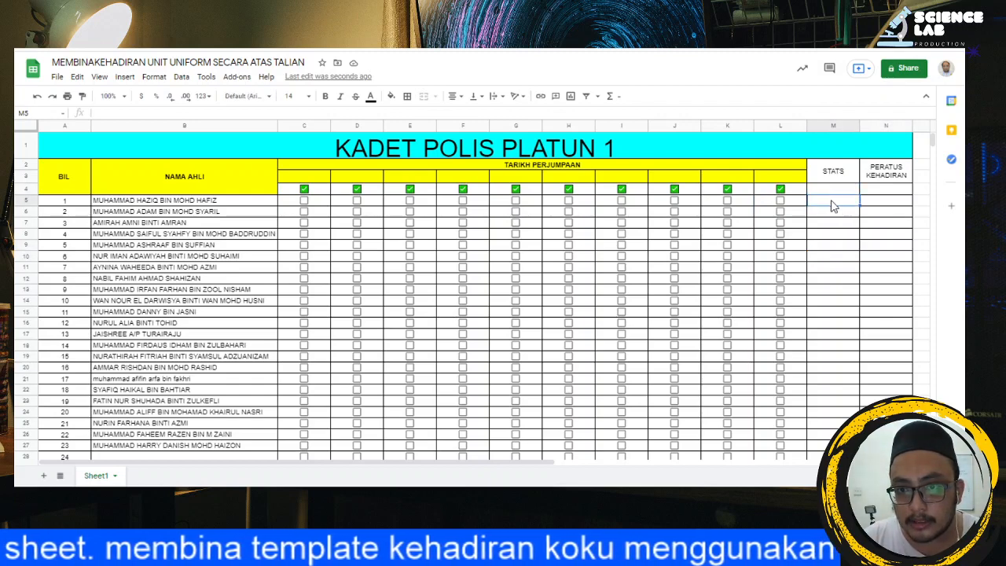
Step: Enter =COUNTIF(C5:L5, "HADIR") in M5 to count the first member's attended meetings
click(248, 112)
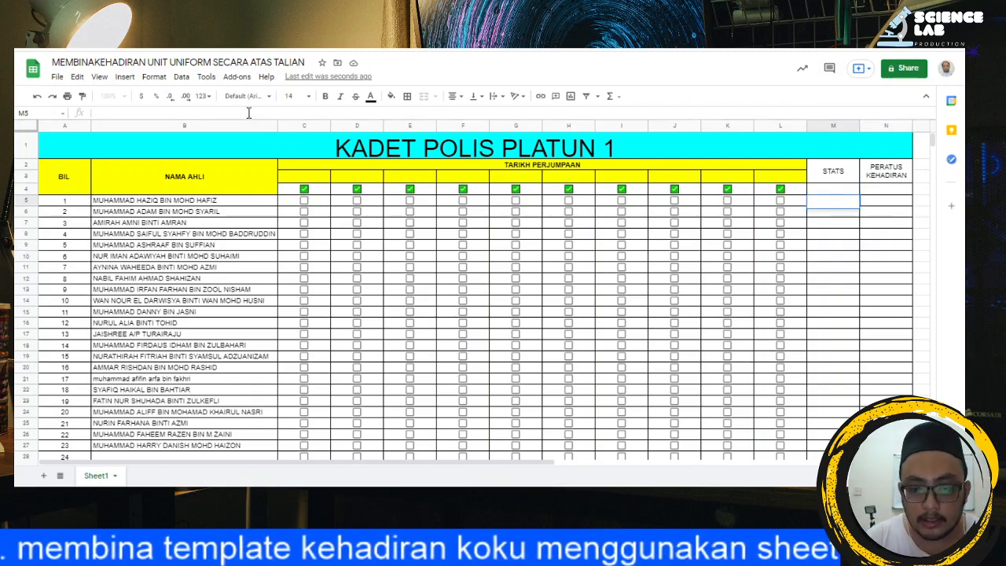
text(=COUNTIF)
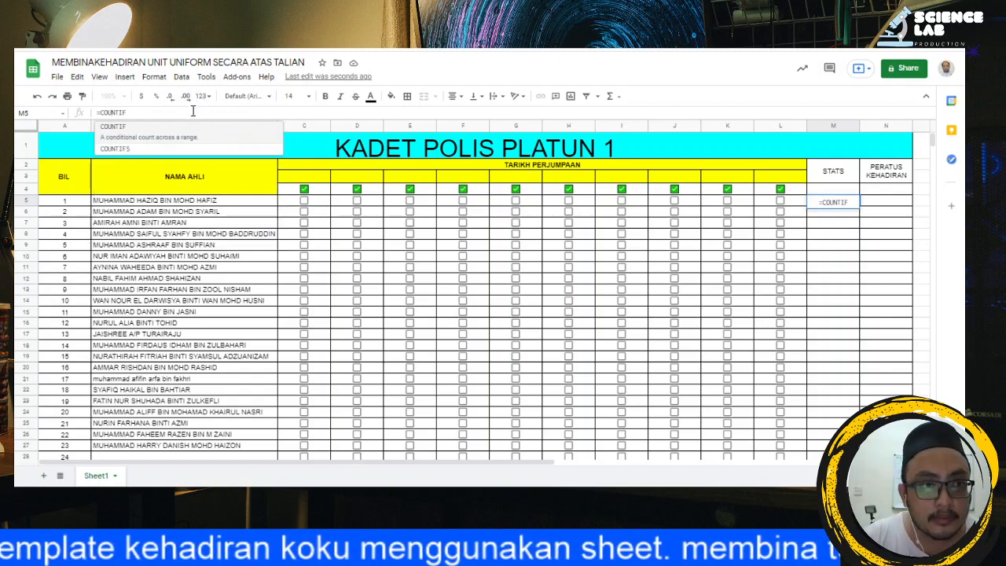
text(()
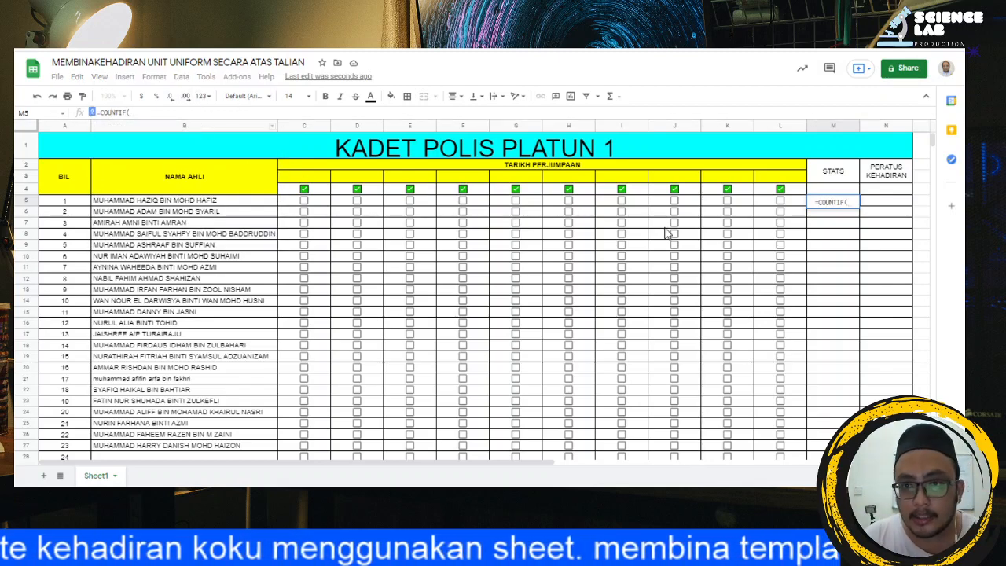
drag(299, 206, 795, 206)
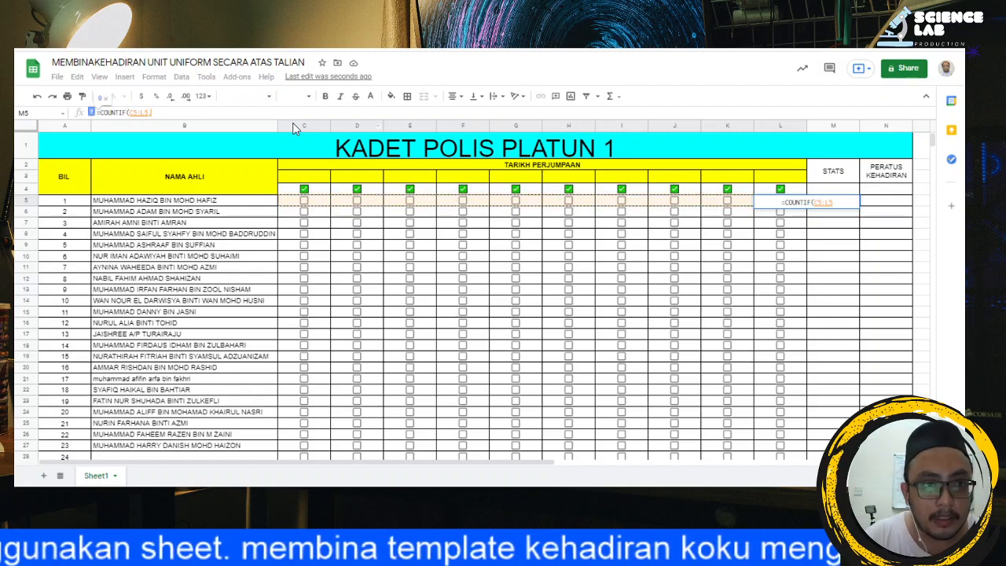
text(,)
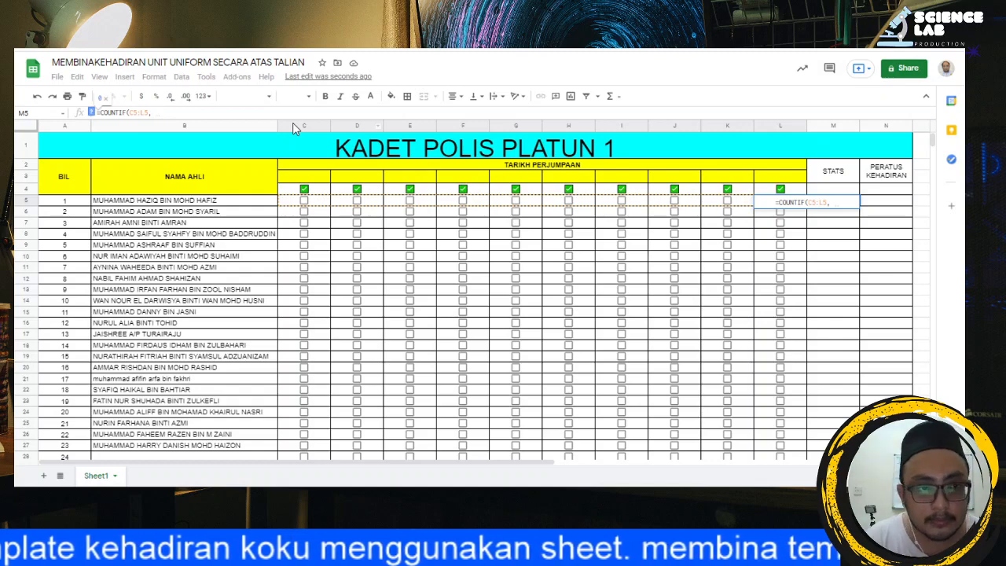
text("HADIR)
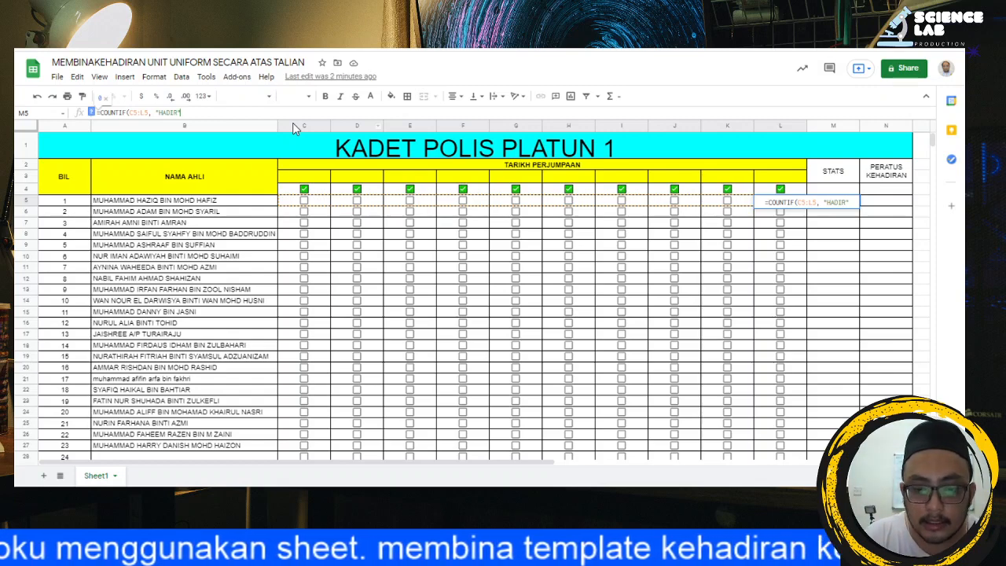
text("))
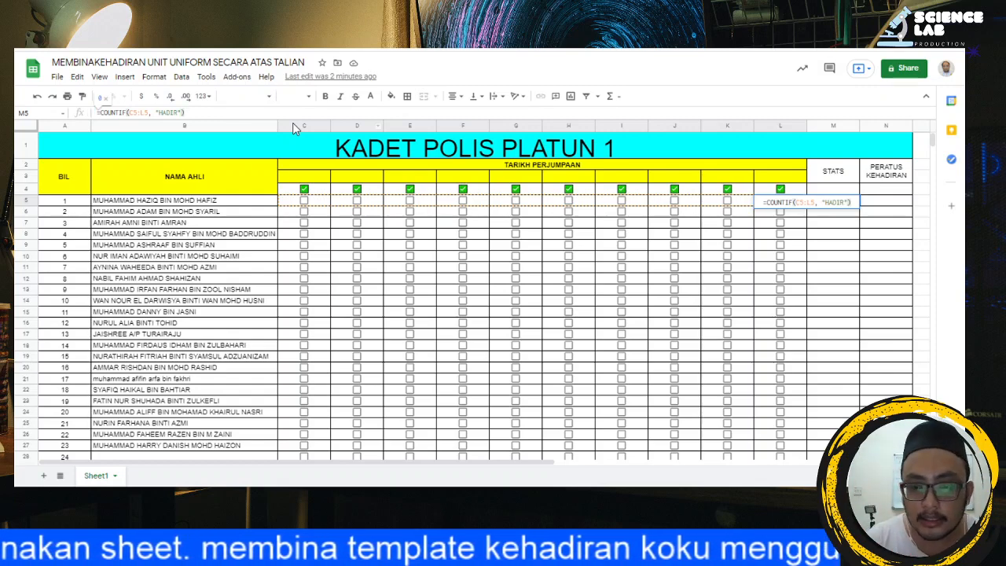
key(Return)
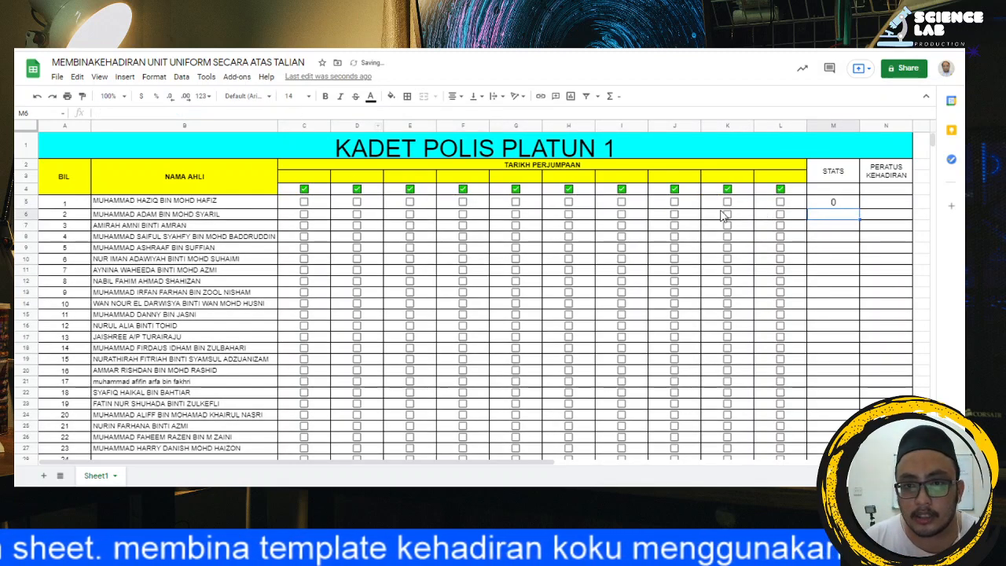
Step: Test the STATS count by ticking the checkbox in C5 and clearing it again, and select M5
click(304, 203)
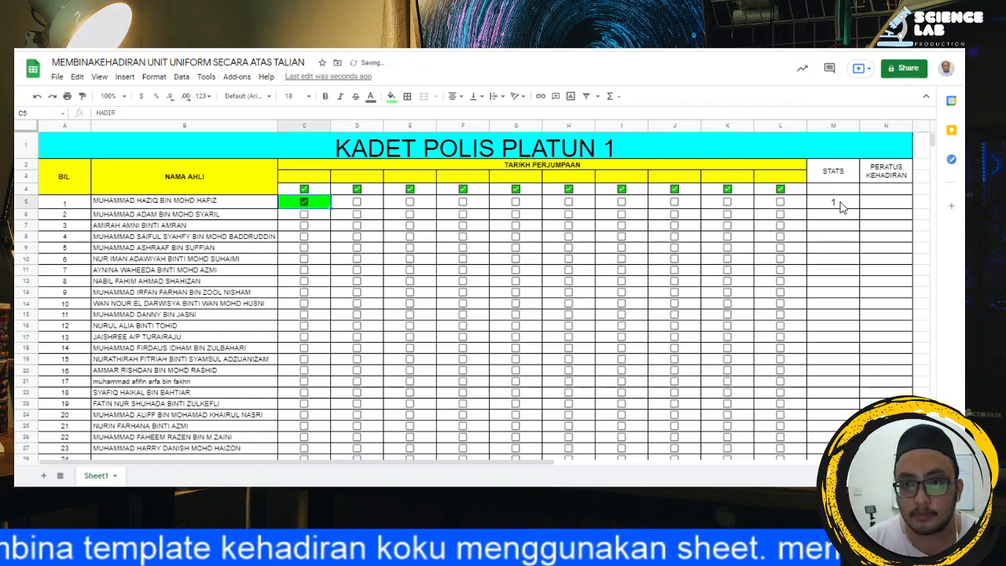
click(304, 203)
click(841, 205)
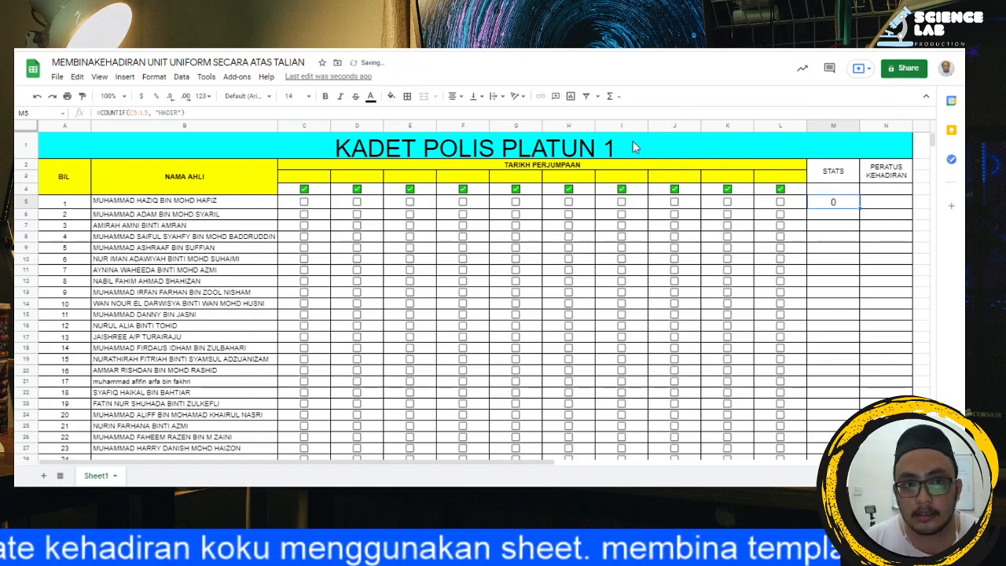
Step: Append & "/" & to the end of the COUNTIF(C5:L5, "HADIR") formula in M5
click(246, 113)
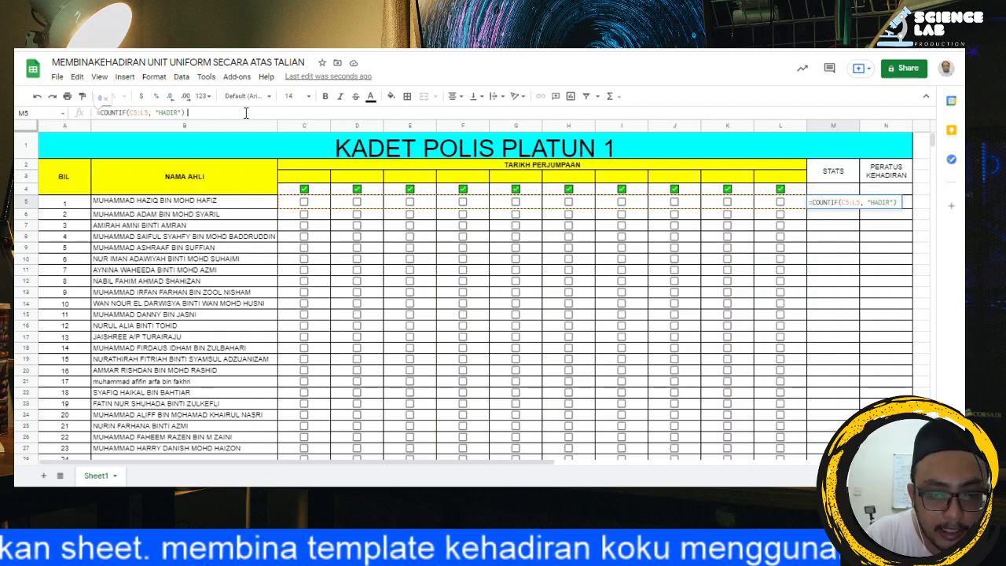
text(& )
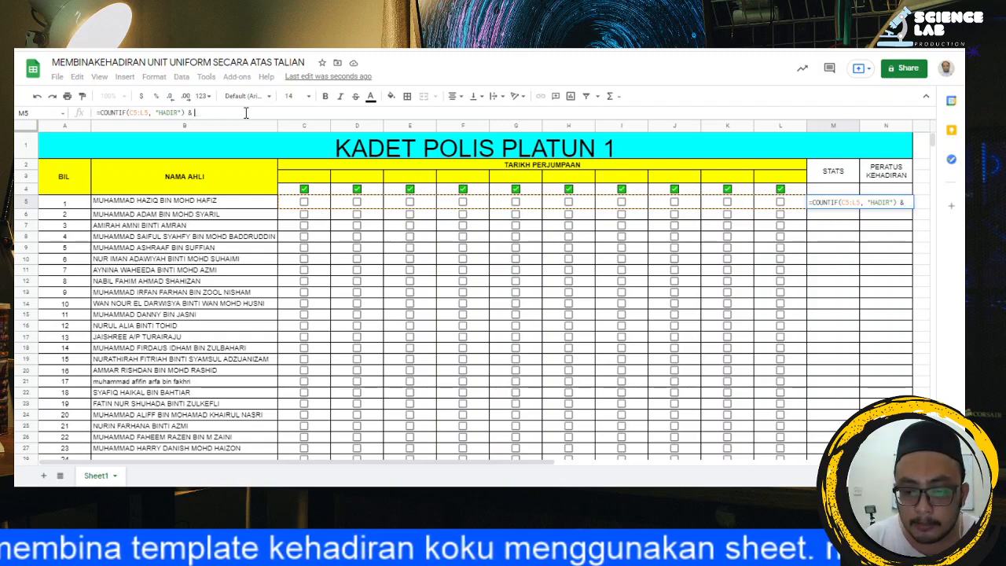
text(")
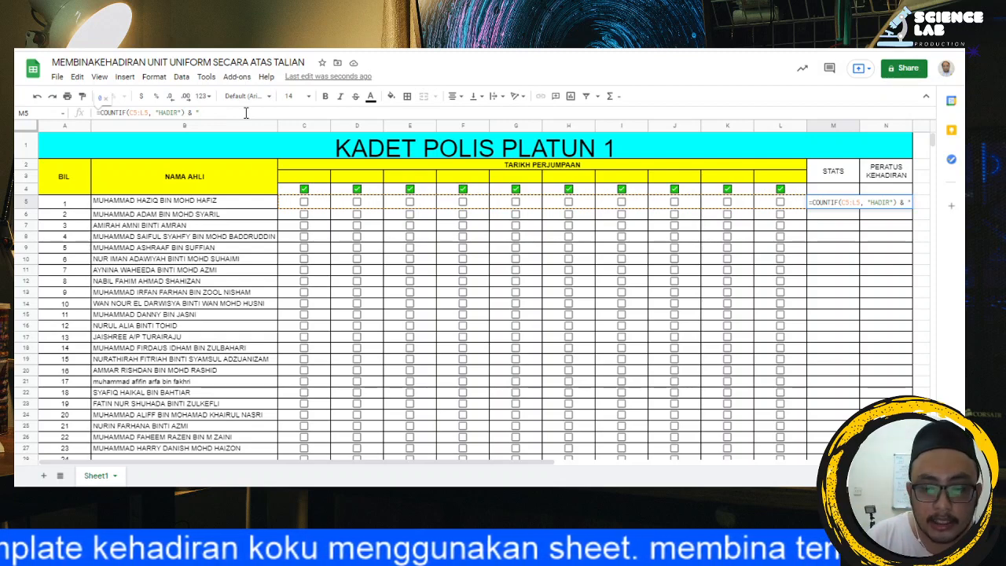
text(/)
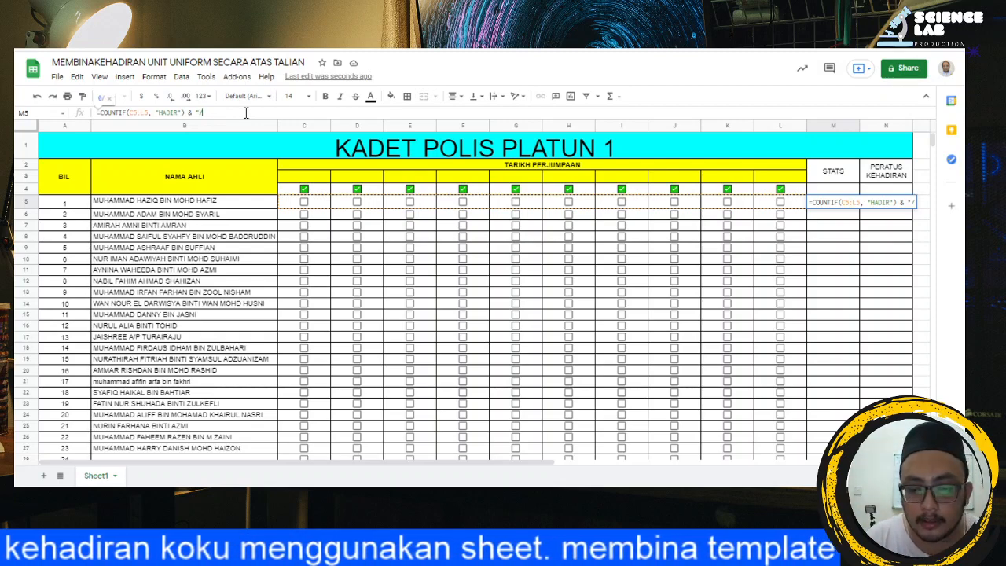
text(")
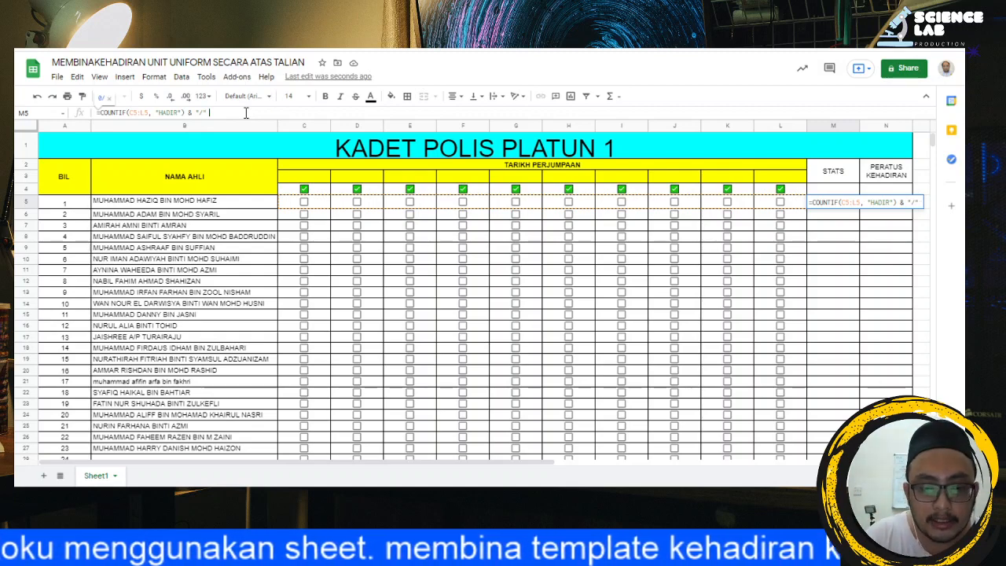
text( &)
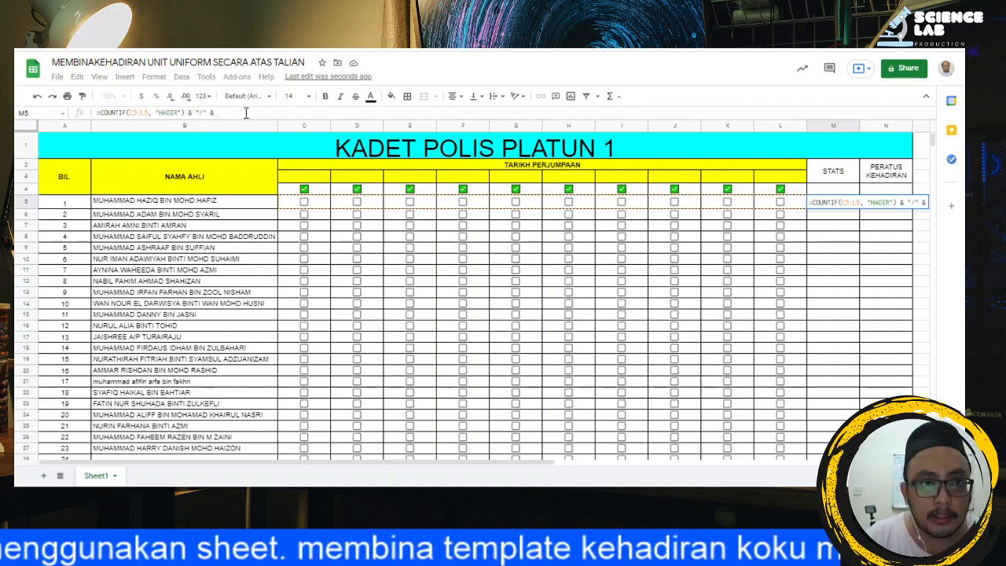
text( COUN)
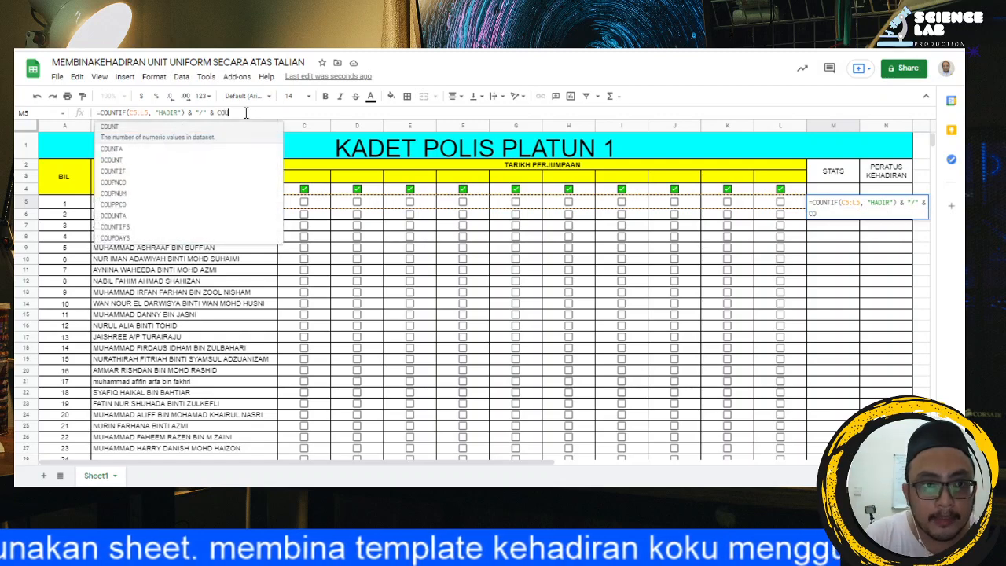
text(TIF)
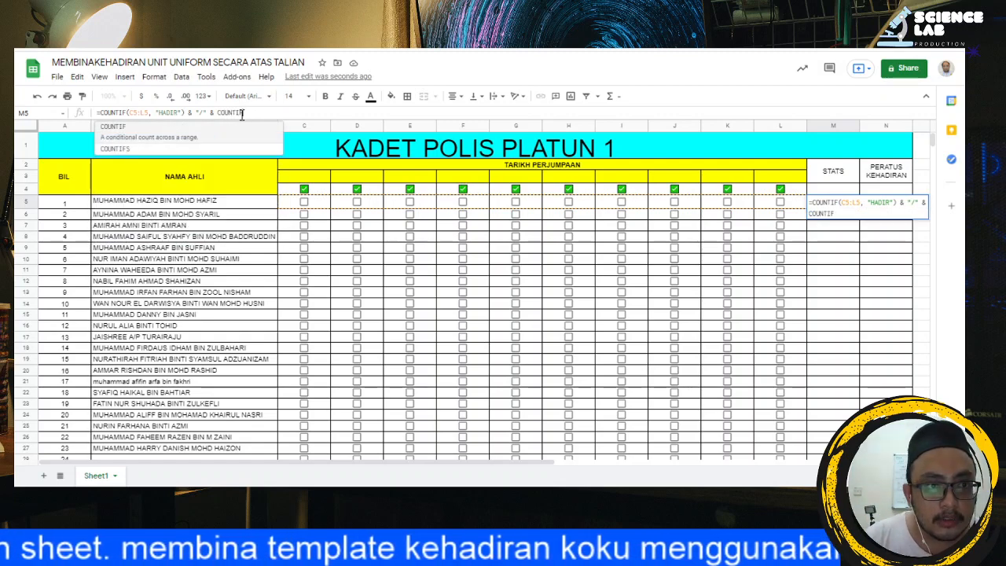
text(()
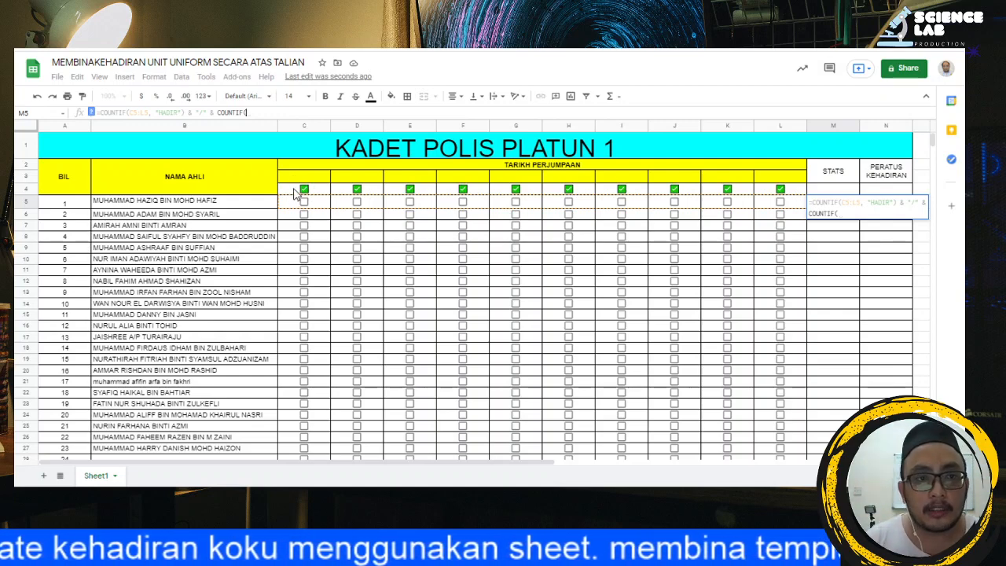
Step: Complete the M5 formula with COUNTIF(C4:L4, "*") to count the meetings marked in row 4, and enter it
drag(294, 189, 786, 197)
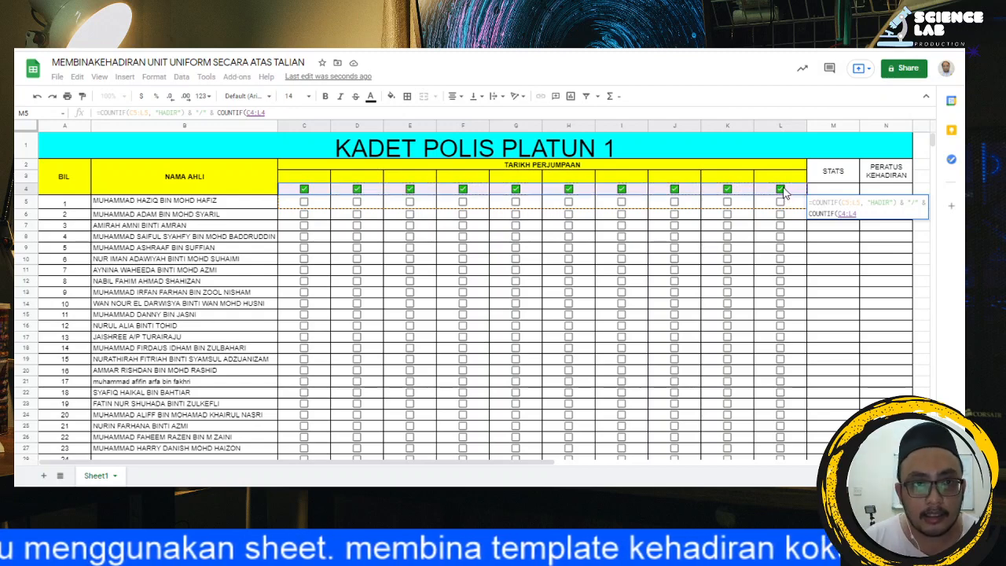
text(,)
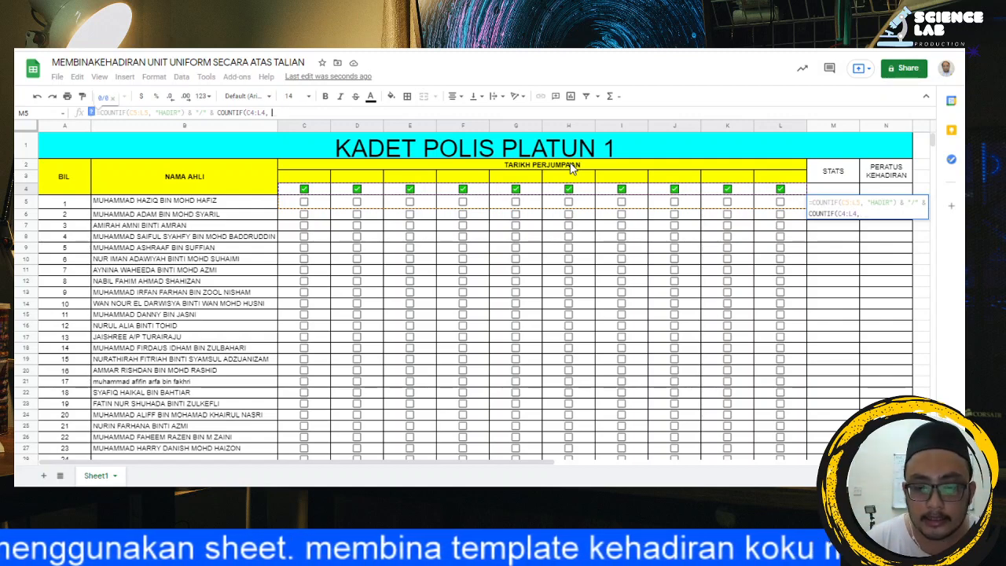
text("*)
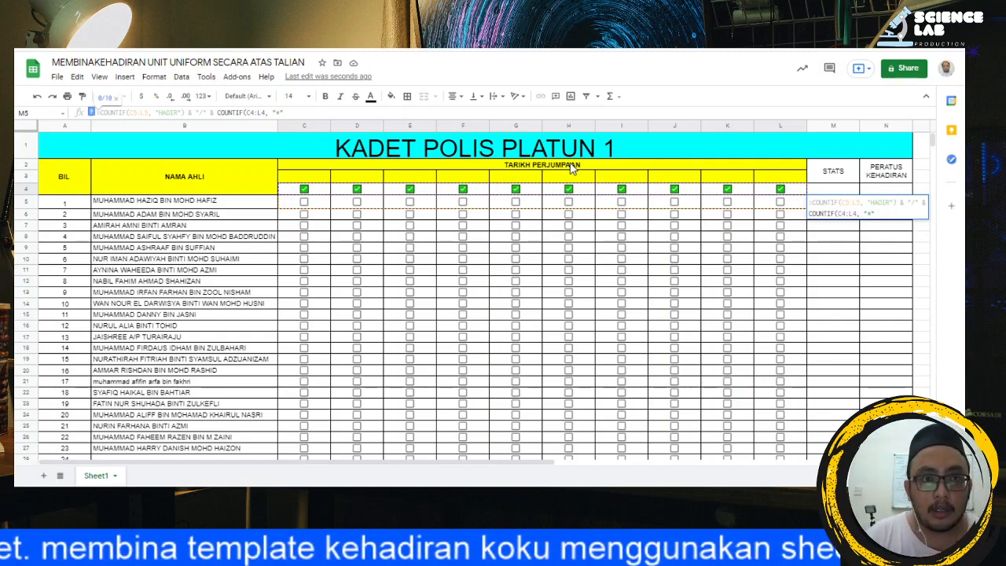
text())
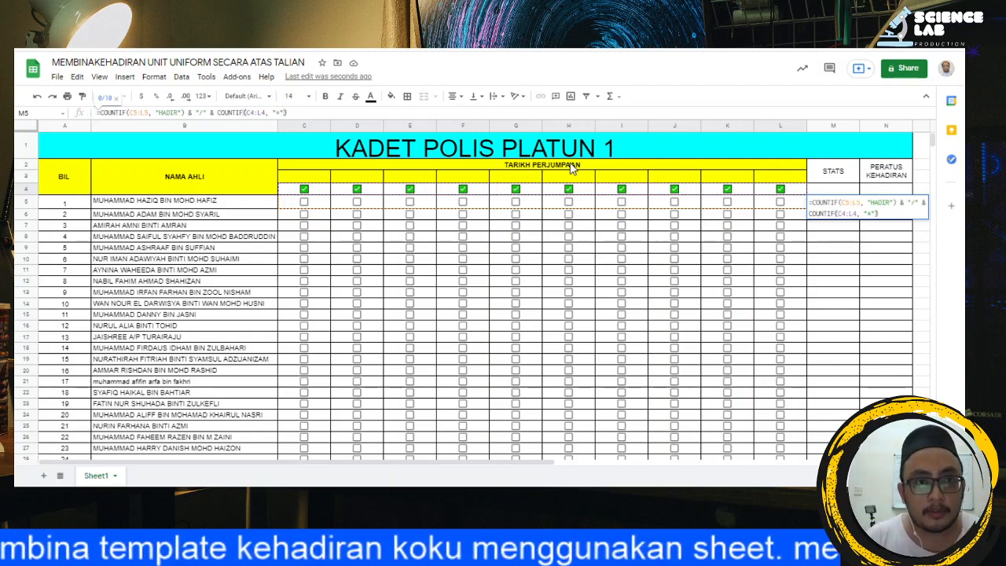
key(Return)
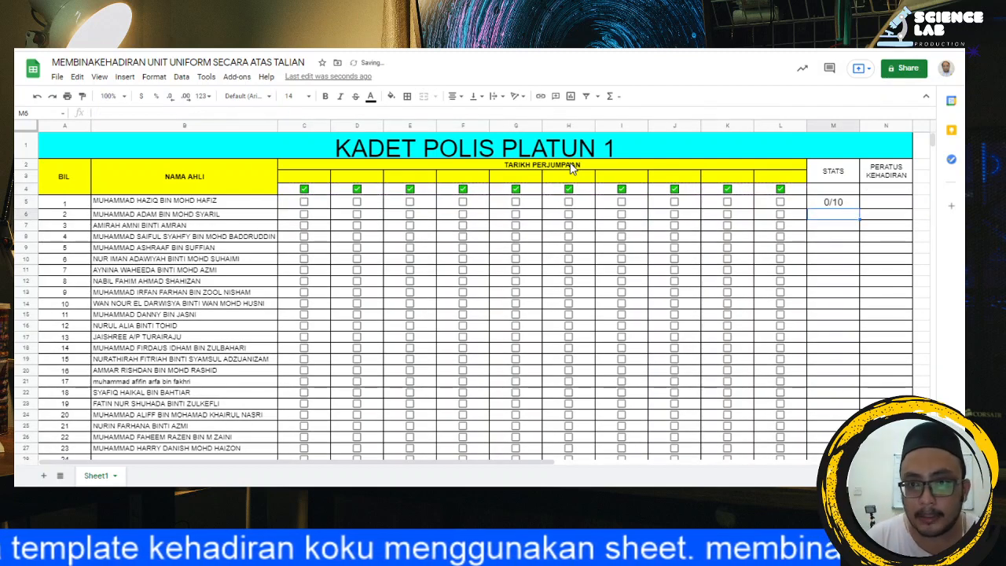
Step: Tick and clear the checkbox in L5, and delete the meeting check marks in E4:L4 as a test
click(780, 202)
click(780, 203)
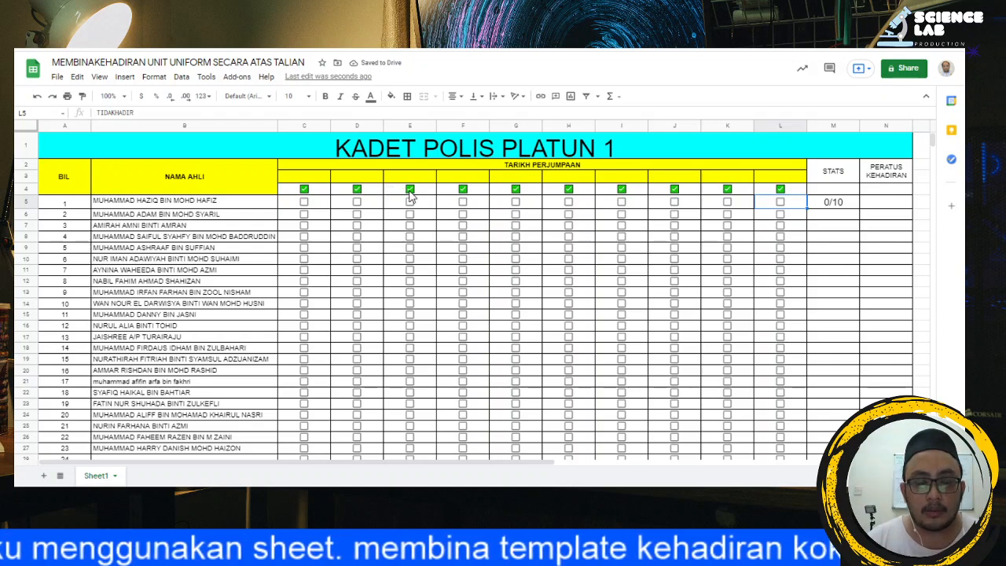
drag(410, 189, 776, 198)
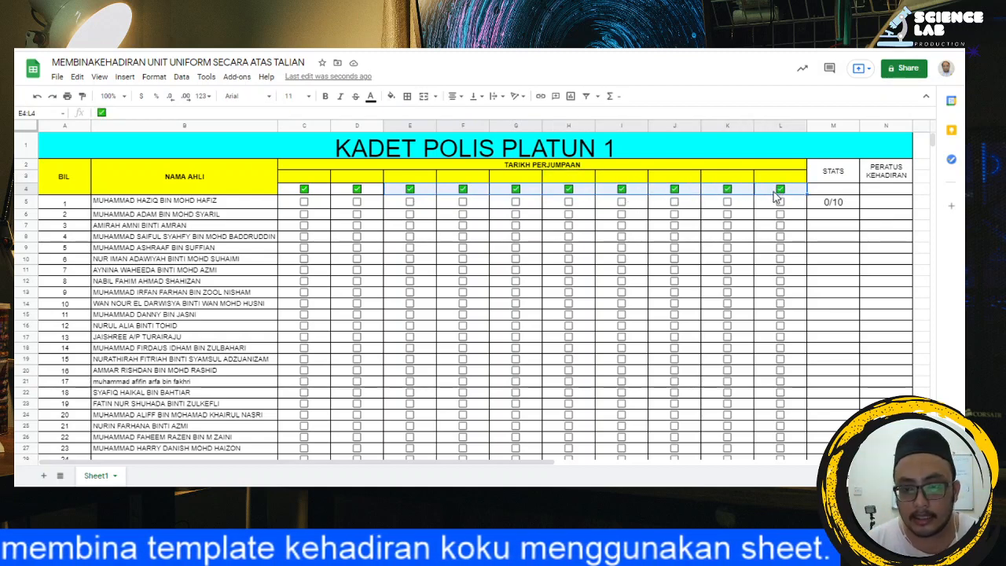
key(Delete)
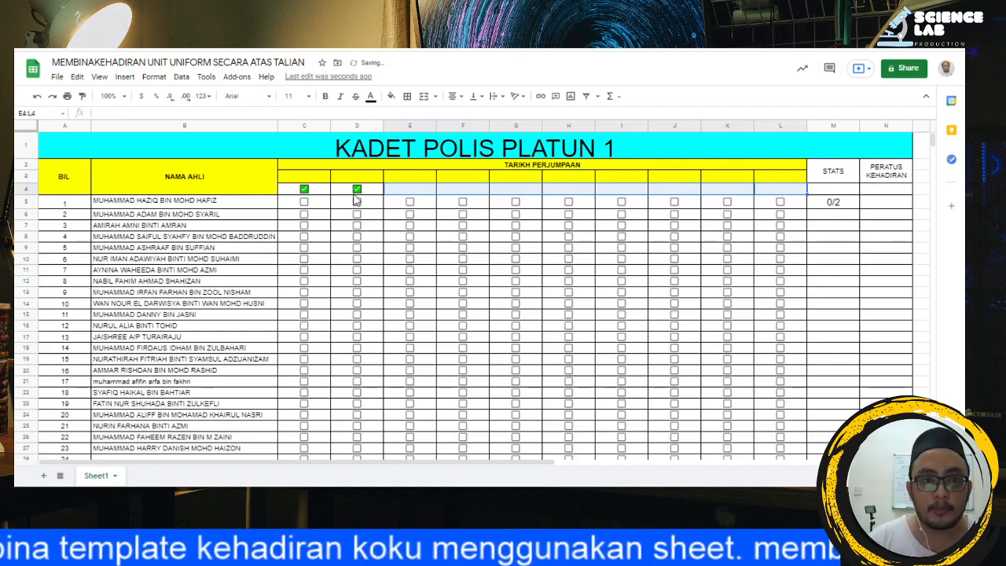
Step: Test the first member's STATS fraction by ticking the checkboxes in C5 and D5 and clearing them again
click(834, 203)
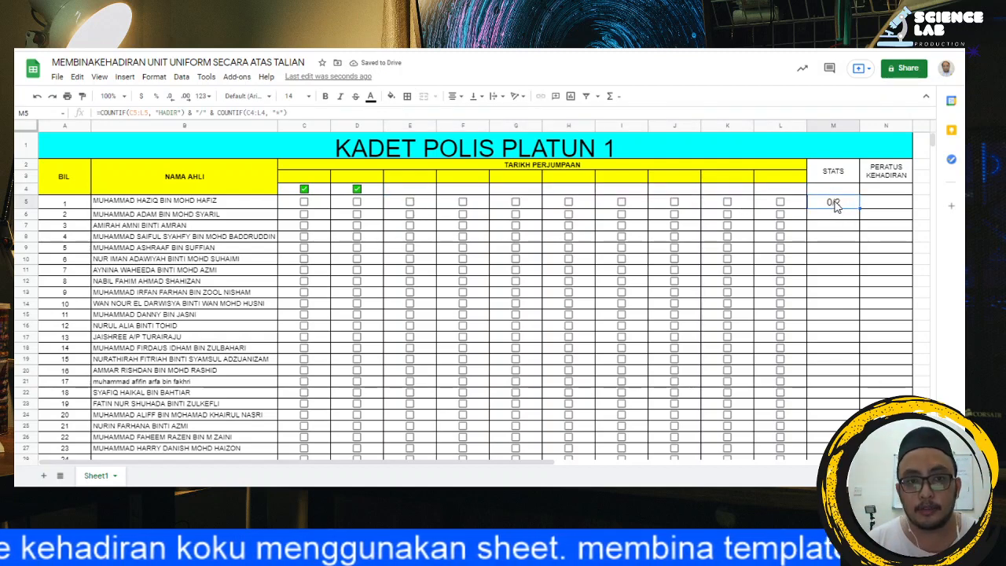
click(305, 203)
click(356, 203)
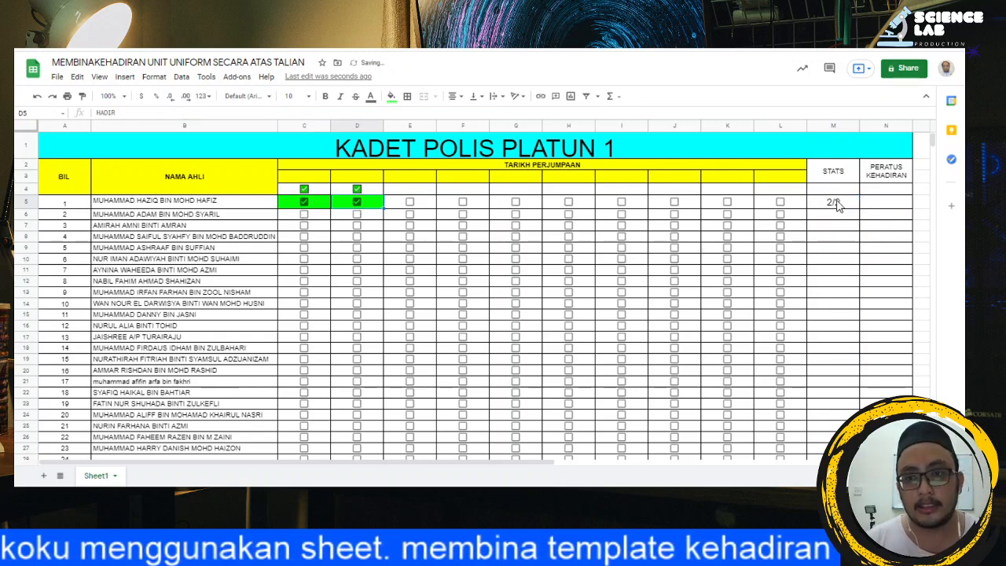
click(305, 202)
click(358, 203)
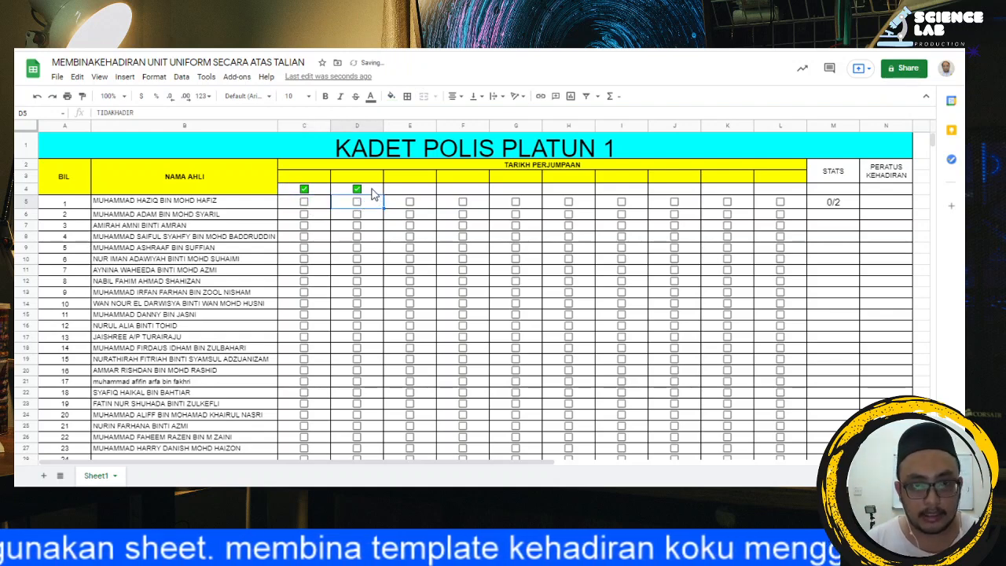
Step: Undo the test ticks and the deletion of the check marks in E4:L4
key(ctrl+z)
key(ctrl+z)
key(ctrl+z)
key(ctrl+z)
key(ctrl+z)
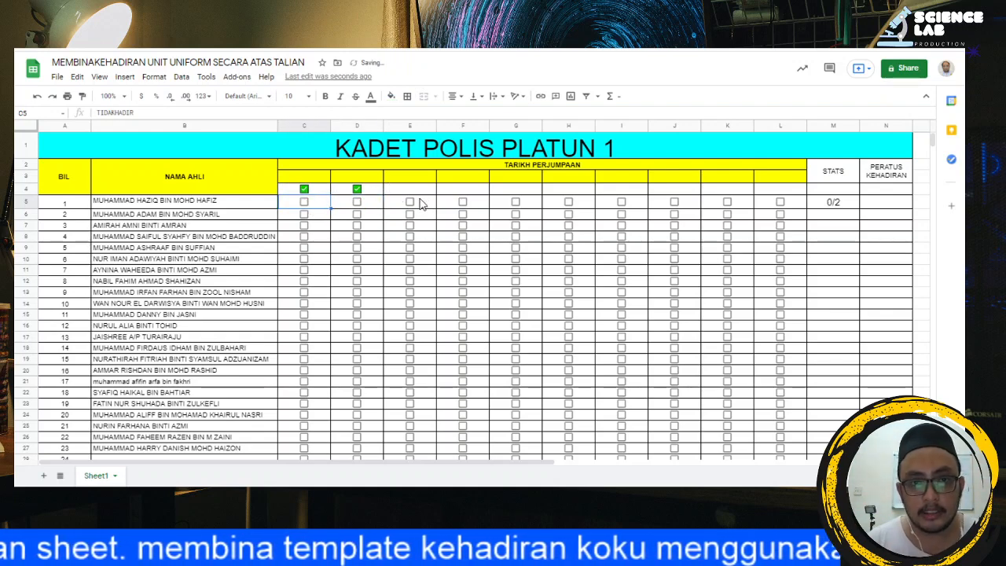
Step: Make the meeting range in the M5 formula absolute as $C$4:$L$4 and enter the formula
click(838, 203)
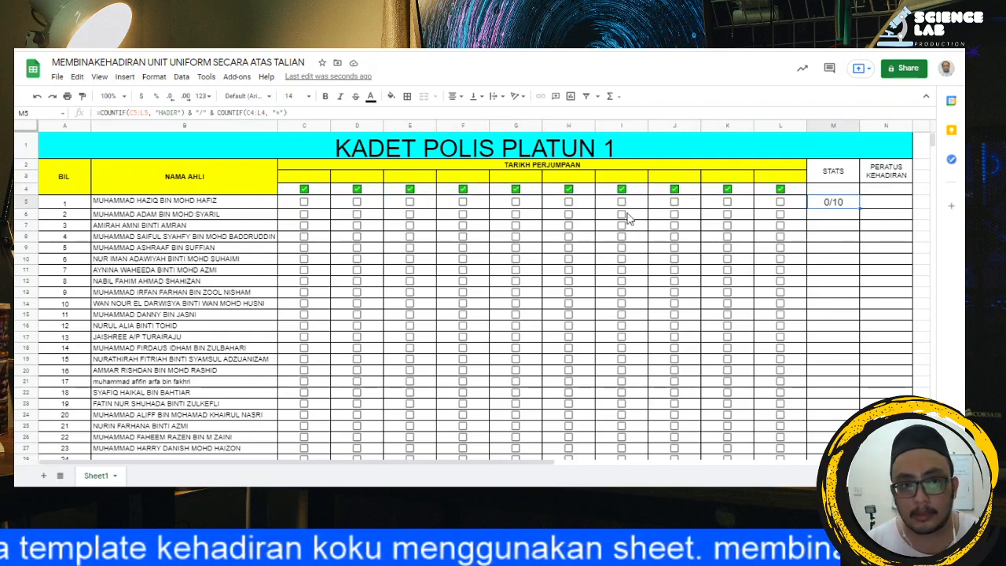
click(245, 114)
double_click(250, 114)
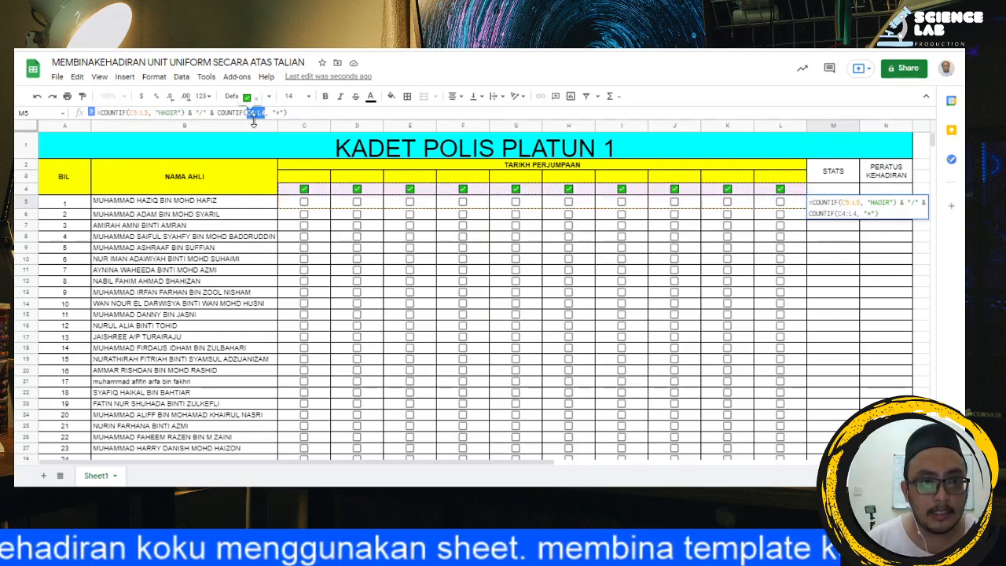
click(248, 114)
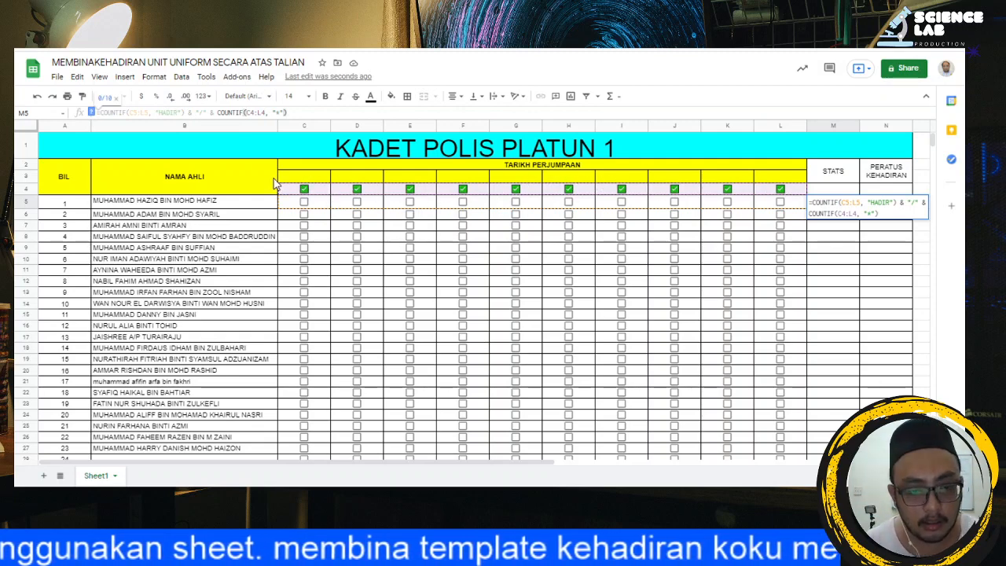
key(F4)
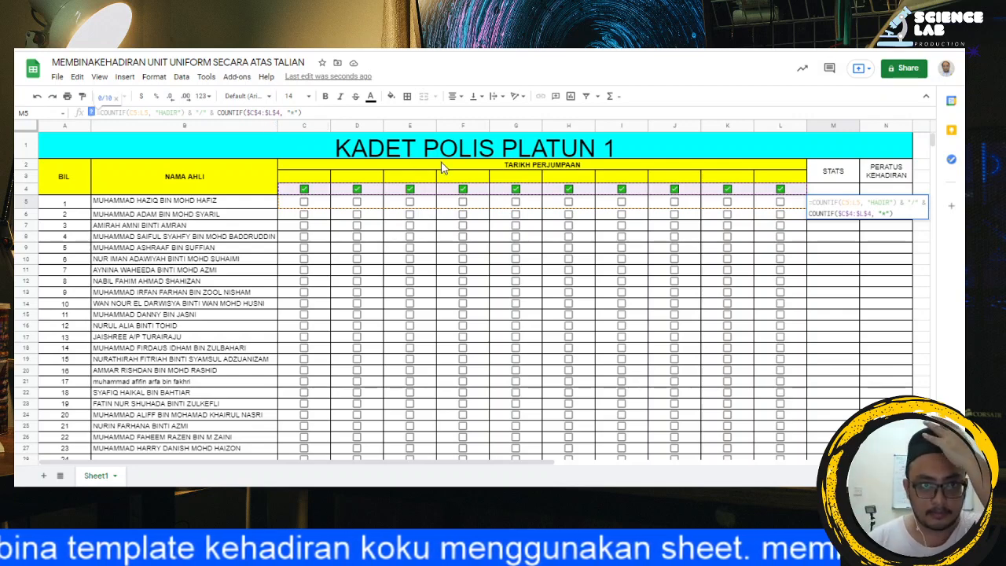
key(Return)
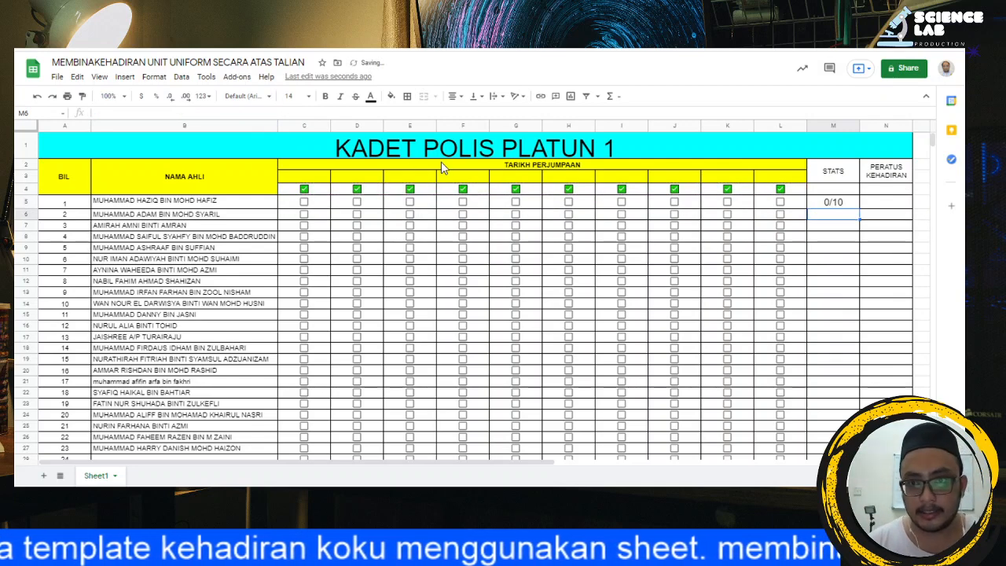
Step: Fill the M5 STATS formula down the column through M44
click(836, 207)
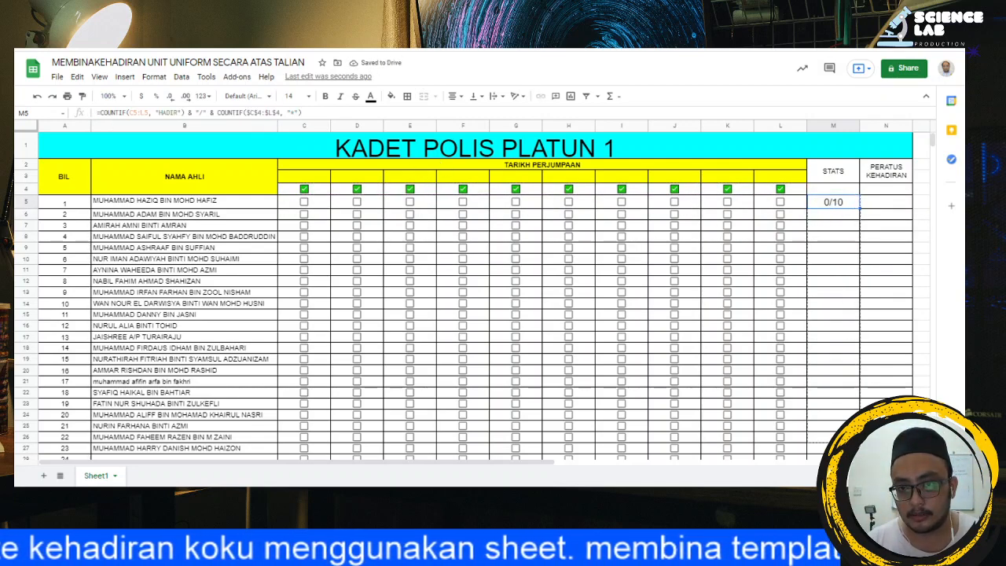
scroll(822, 433, down, 5)
scroll(827, 233, down, 4)
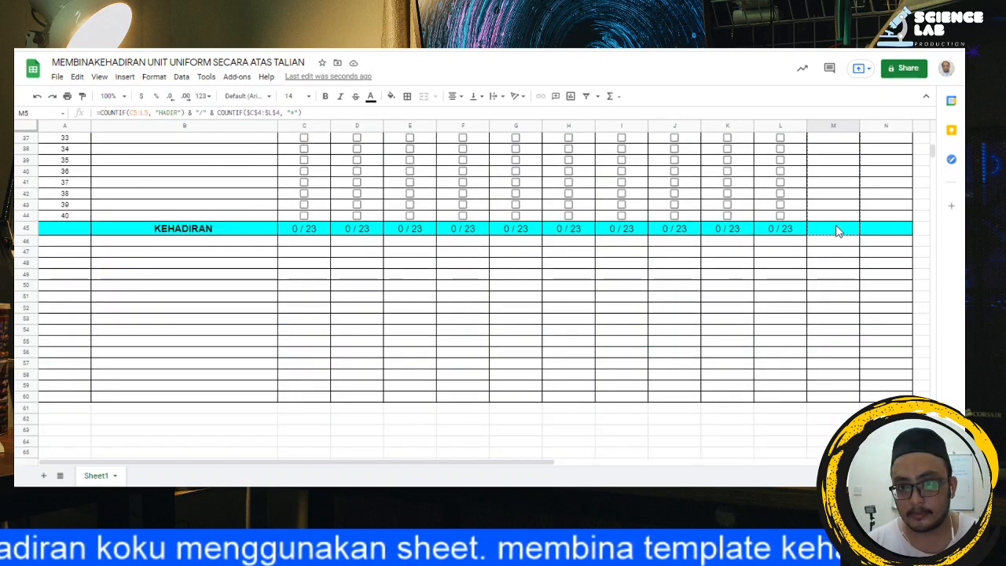
drag(836, 224, 836, 224)
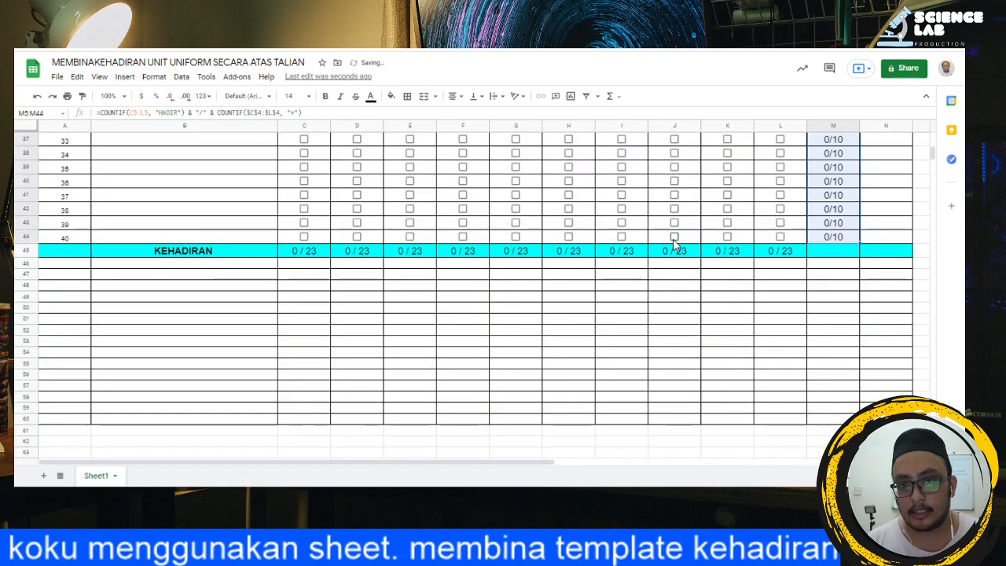
Step: Test the filled STATS formula by ticking the checkbox in J44 and clearing it again
click(674, 237)
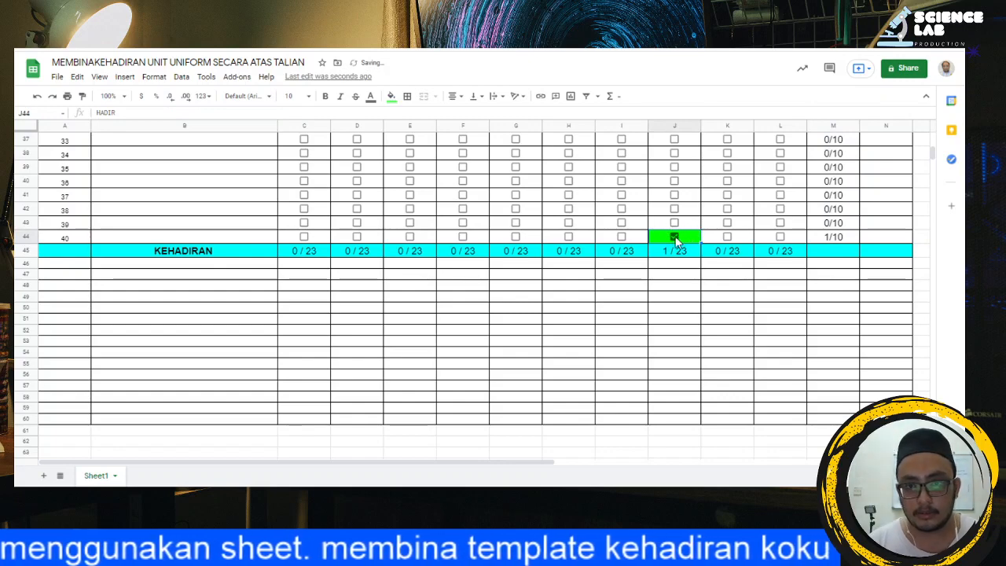
click(673, 237)
scroll(821, 311, up, 12)
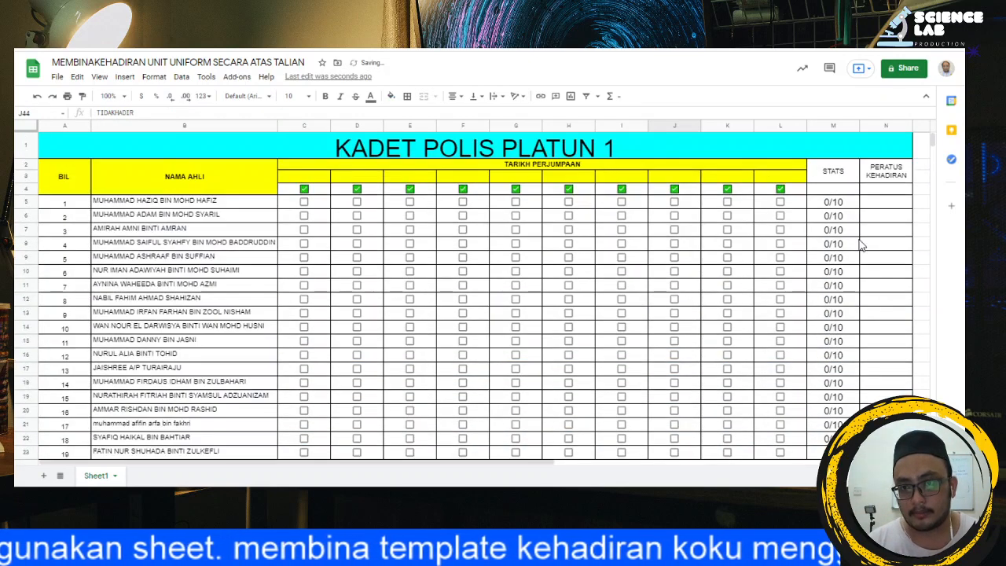
Step: Copy the whole M5 formula and paste it into N5 under PERATUS KEHADIRAN
click(881, 204)
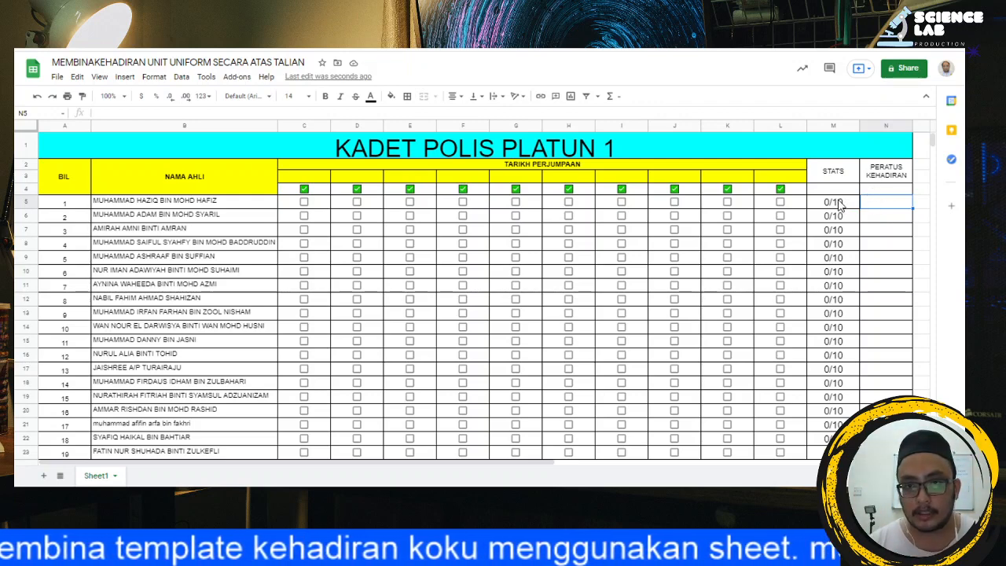
click(840, 204)
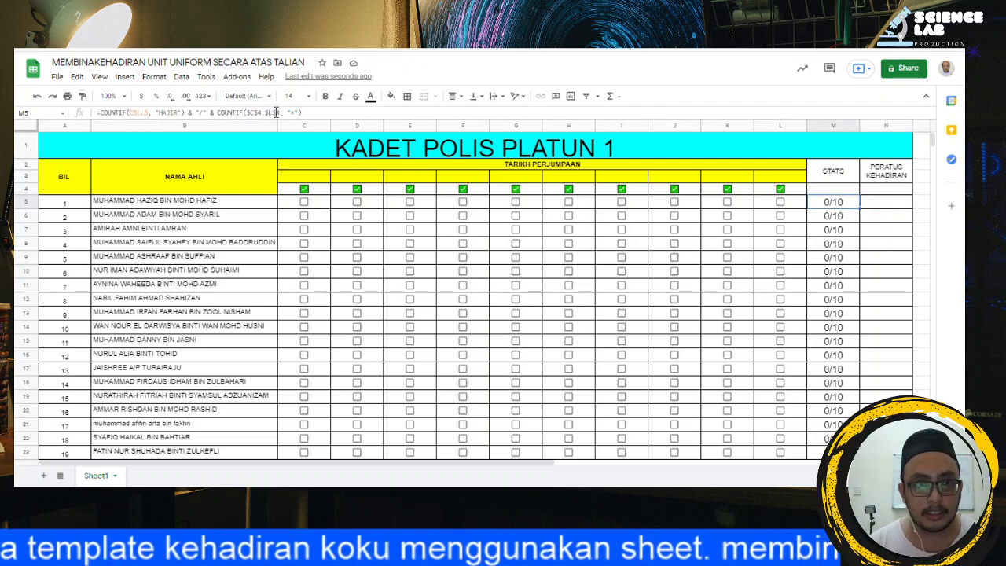
click(309, 114)
drag(308, 114, 93, 116)
key(ctrl+c)
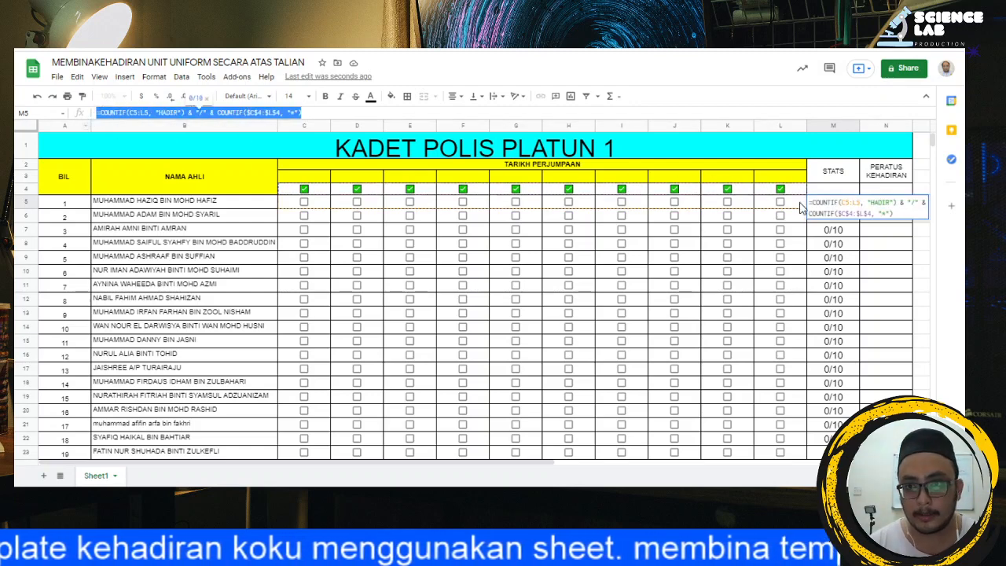
key(Escape)
click(886, 202)
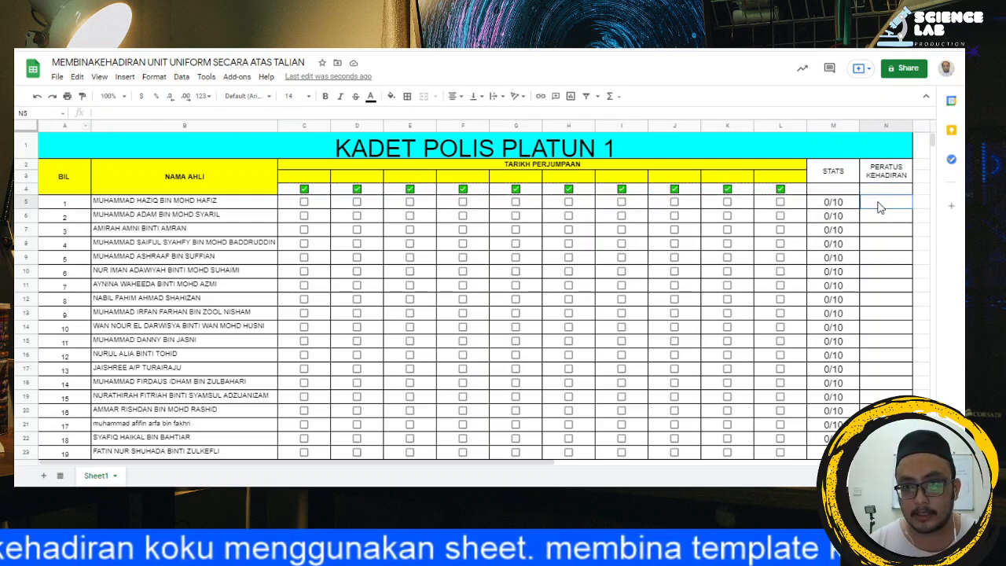
click(220, 114)
key(ctrl+v)
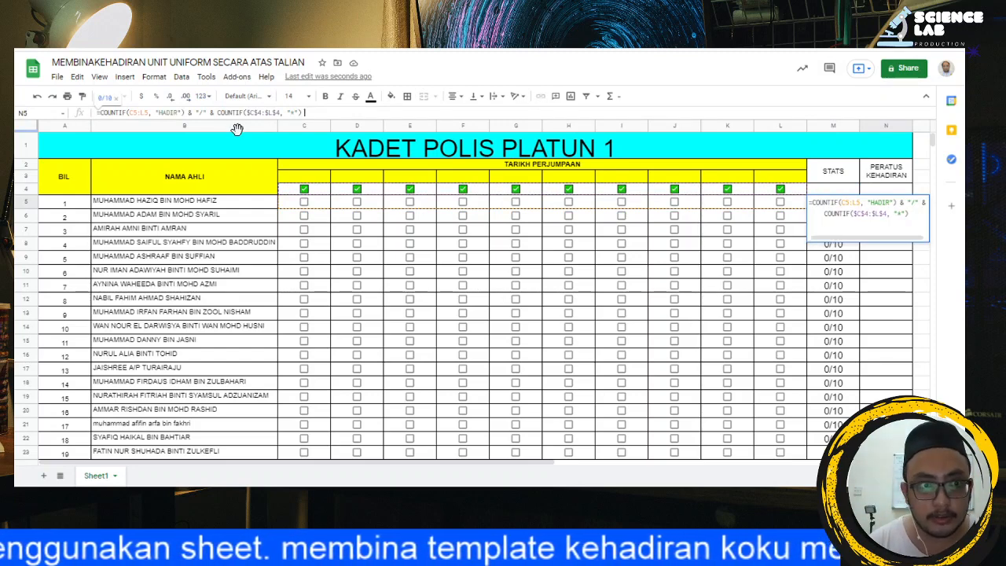
Step: Add a multiplication operator (*) to the end of the pasted N5 formula, removing the slash entered first
text(/)
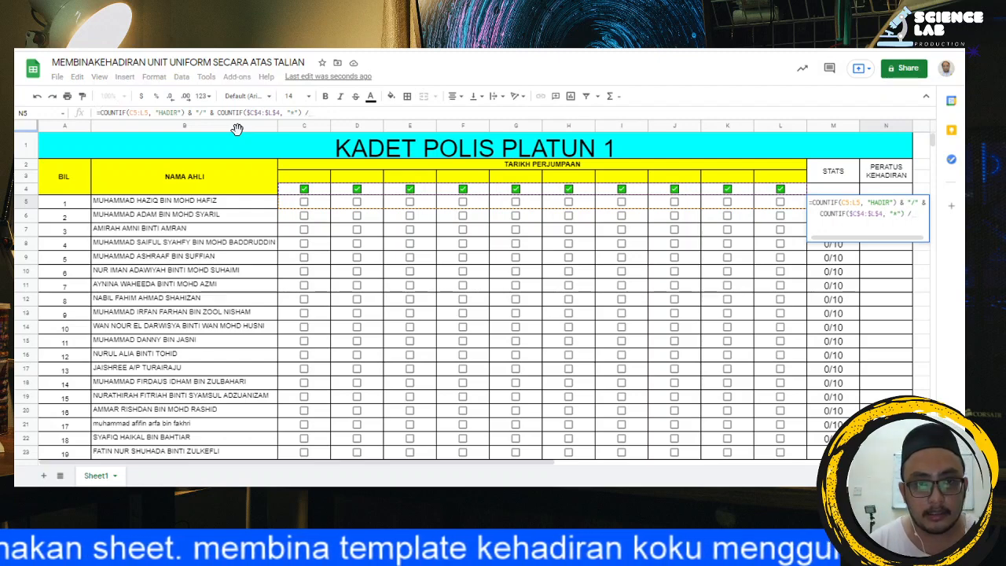
key(BackSpace)
key(BackSpace)
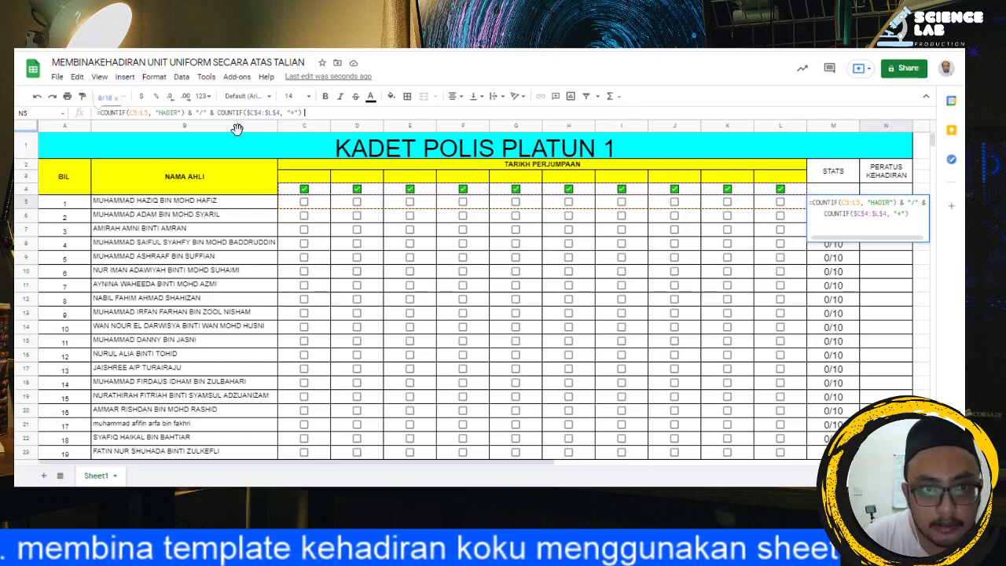
text(&)
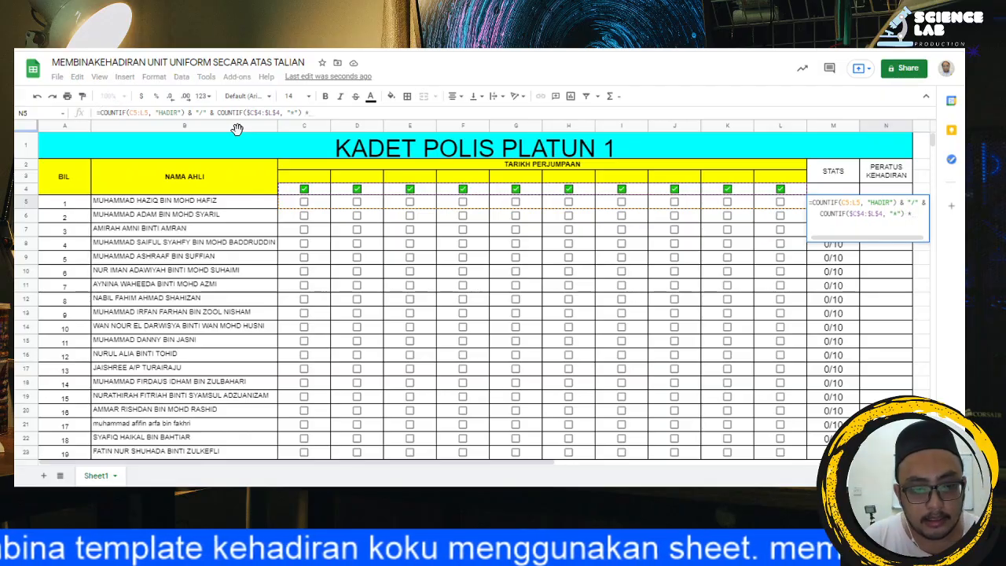